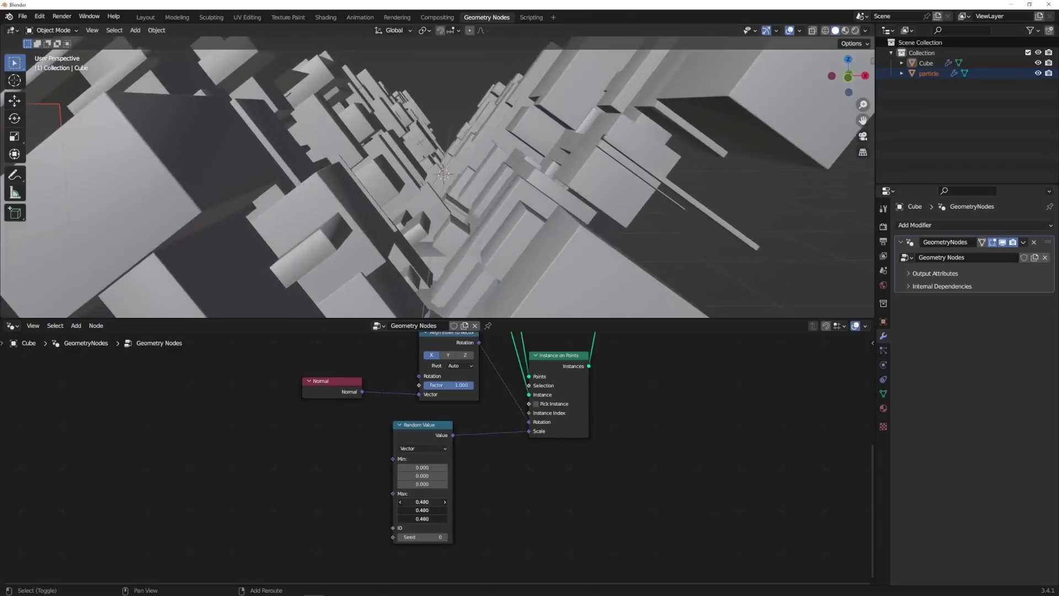
- Increase the Random Value node's maximum scale for the instances and raise the Subdivide Mesh level
drag(422, 501, 433, 501)
middle_drag(583, 217, 461, 278)
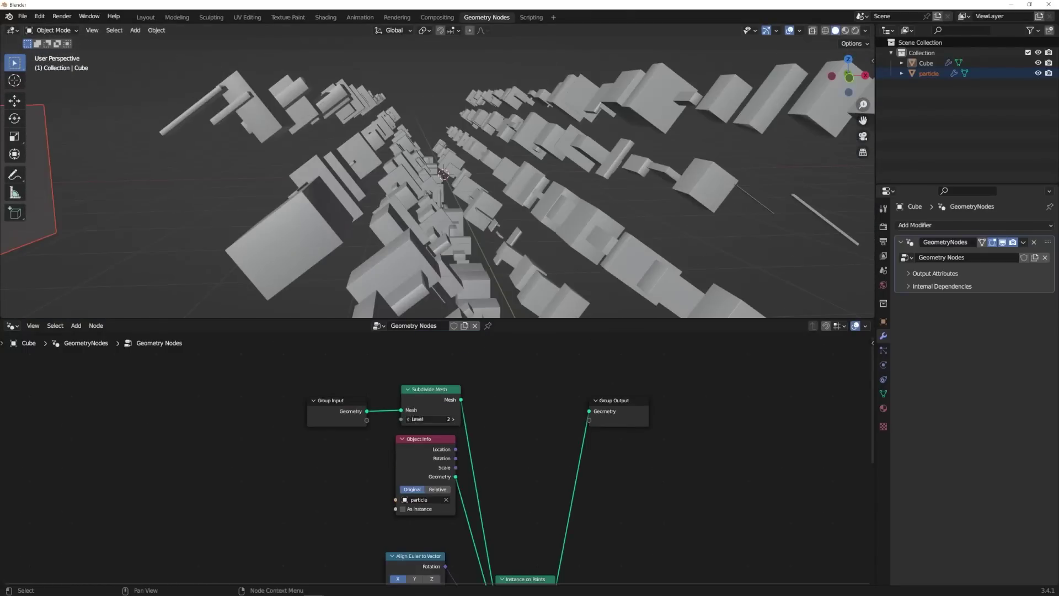
click(454, 419)
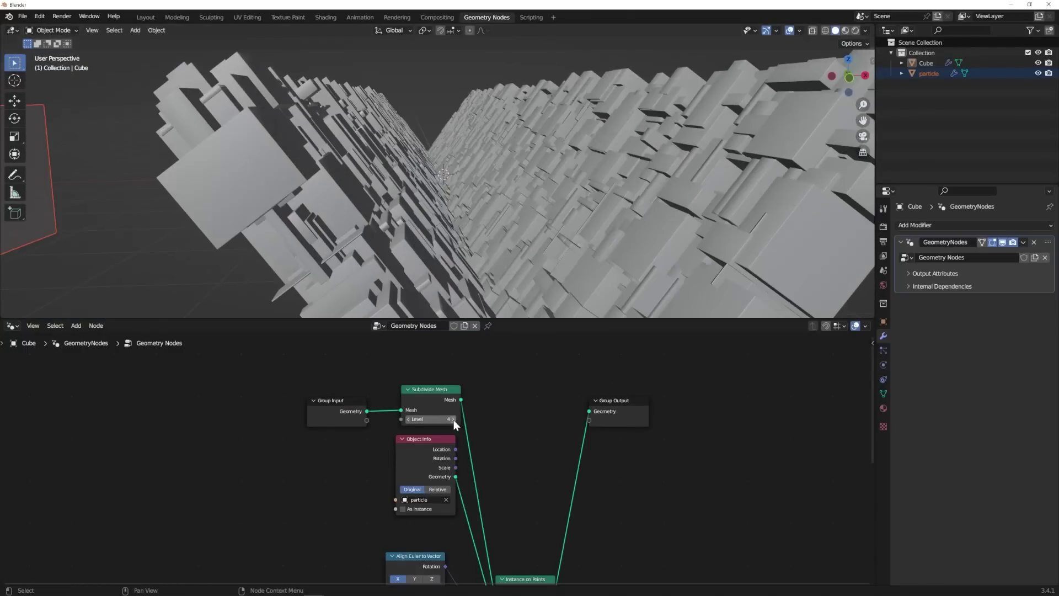
click(453, 419)
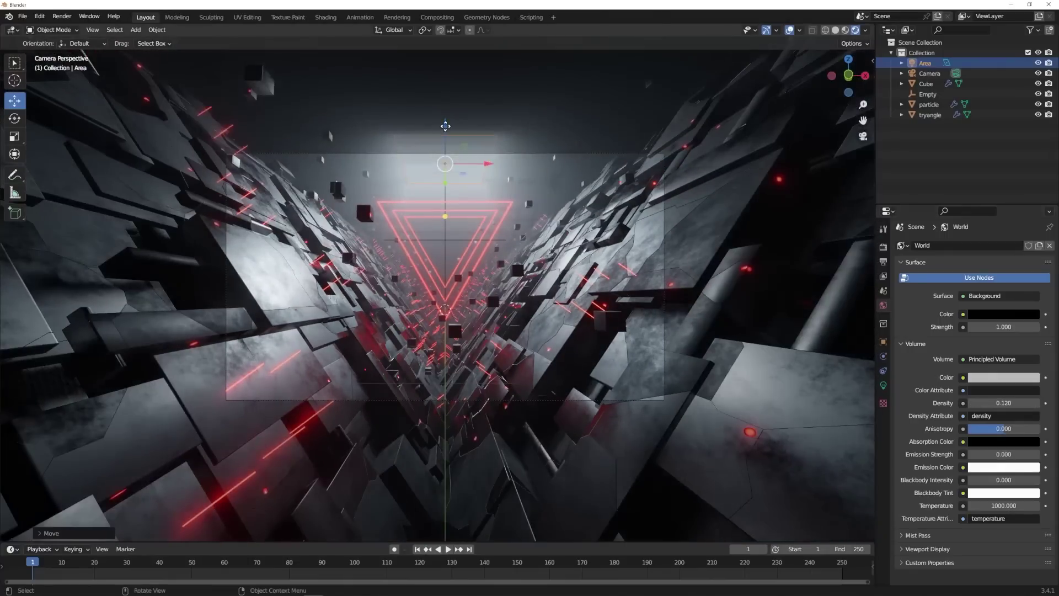
- Move the area light upward above the neon triangle in the camera view
drag(445, 126, 457, 66)
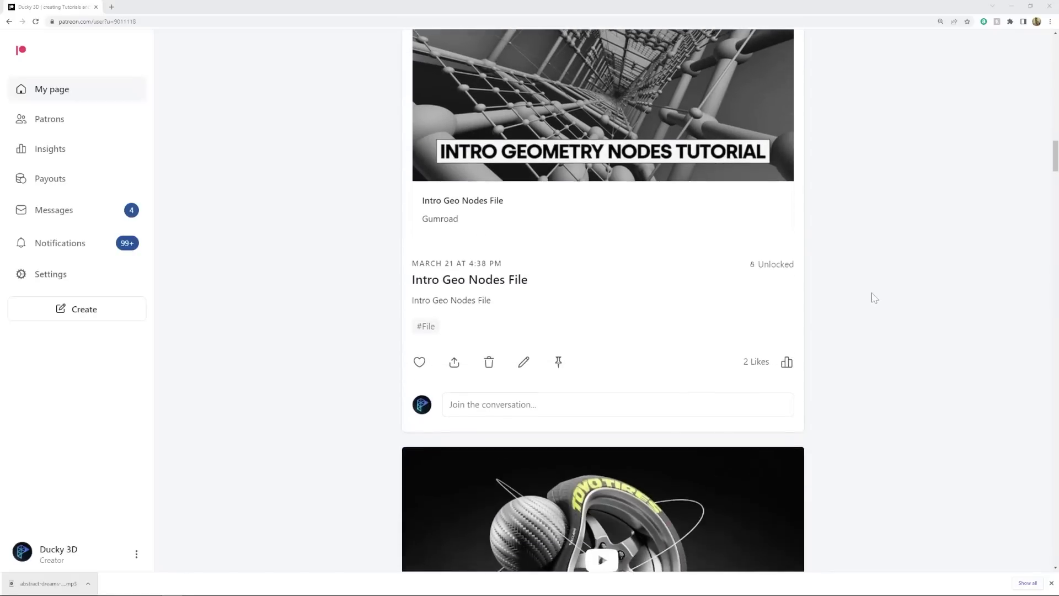
- Switch to the Patreon page in the browser and browse its tutorial and project file posts
scroll(874, 298, down, 10)
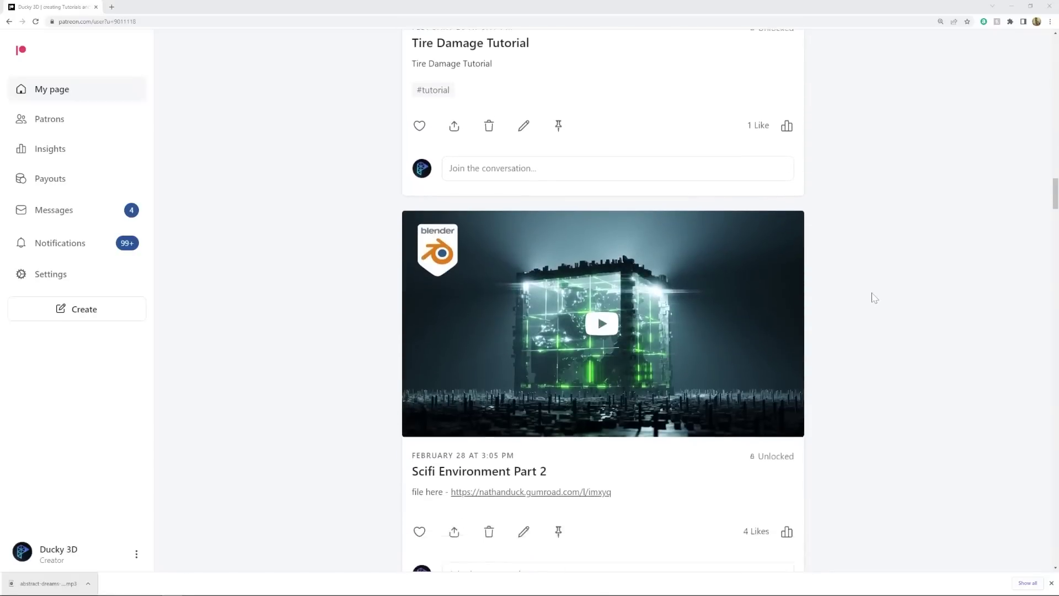
scroll(872, 297, down, 12)
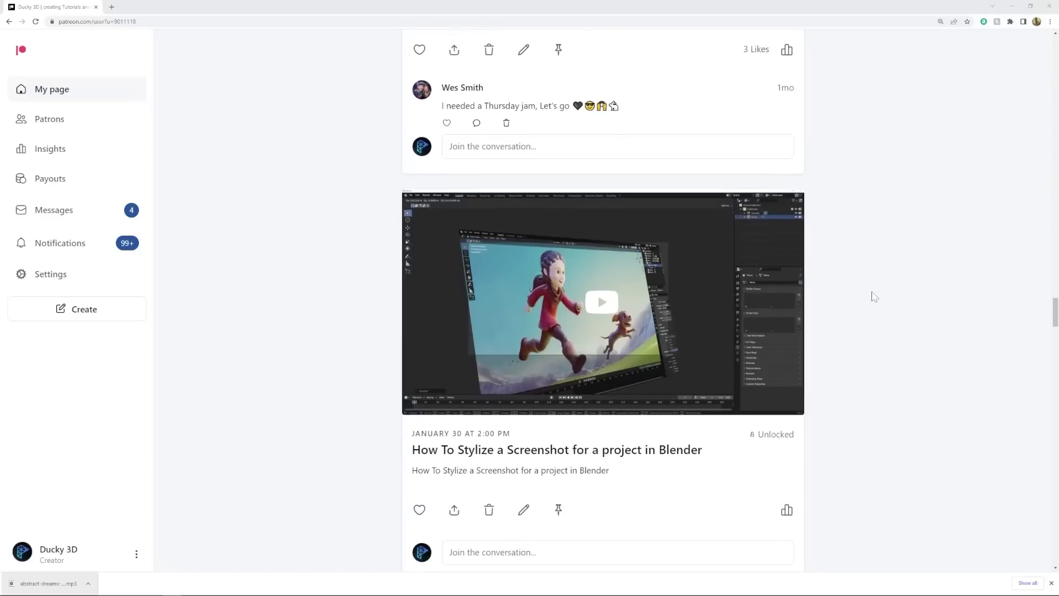
scroll(874, 297, down, 13)
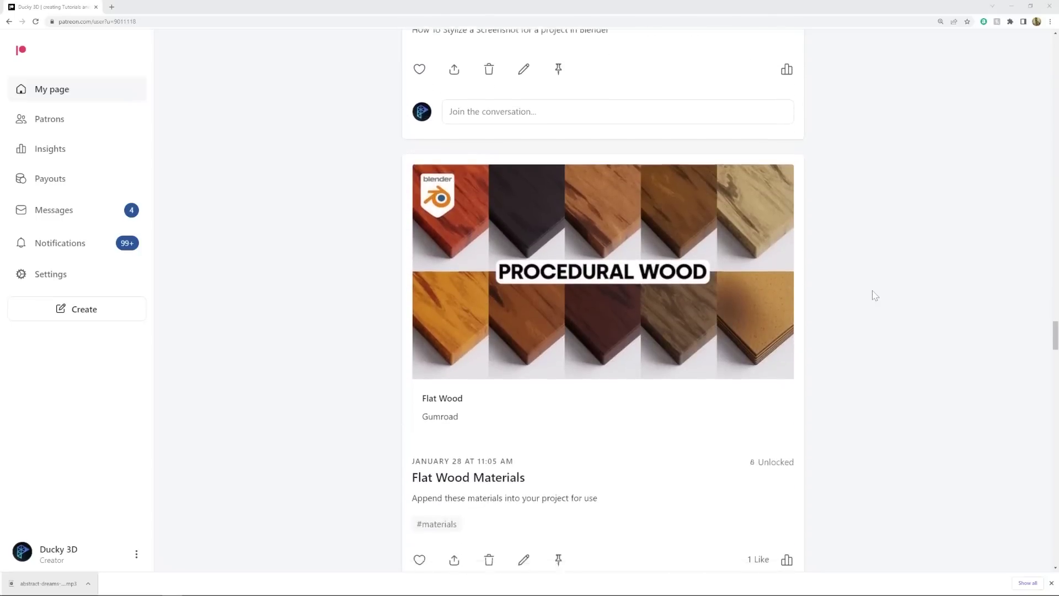
scroll(875, 294, down, 12)
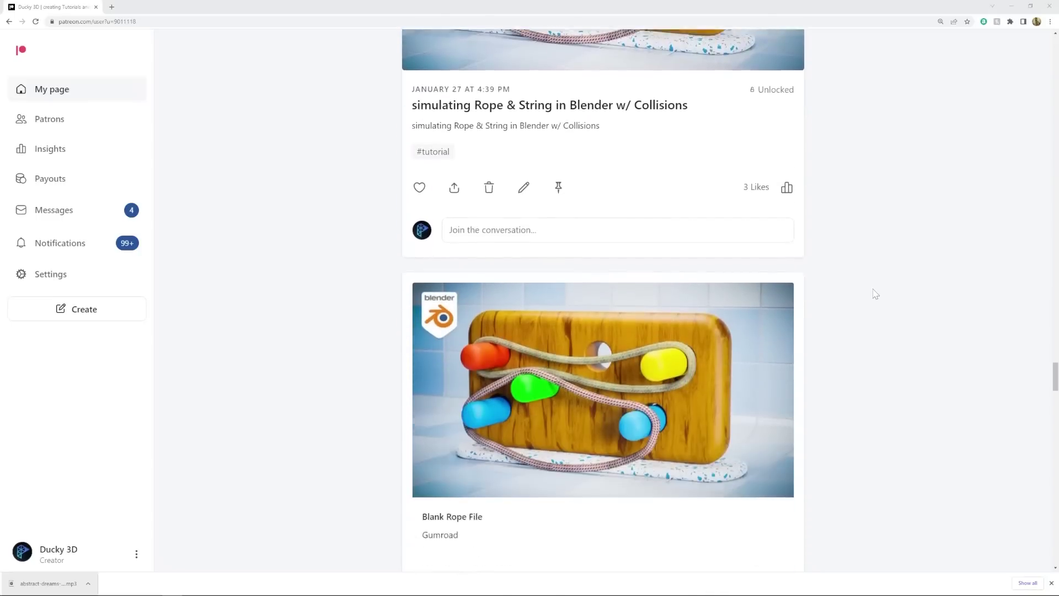
scroll(875, 293, down, 9)
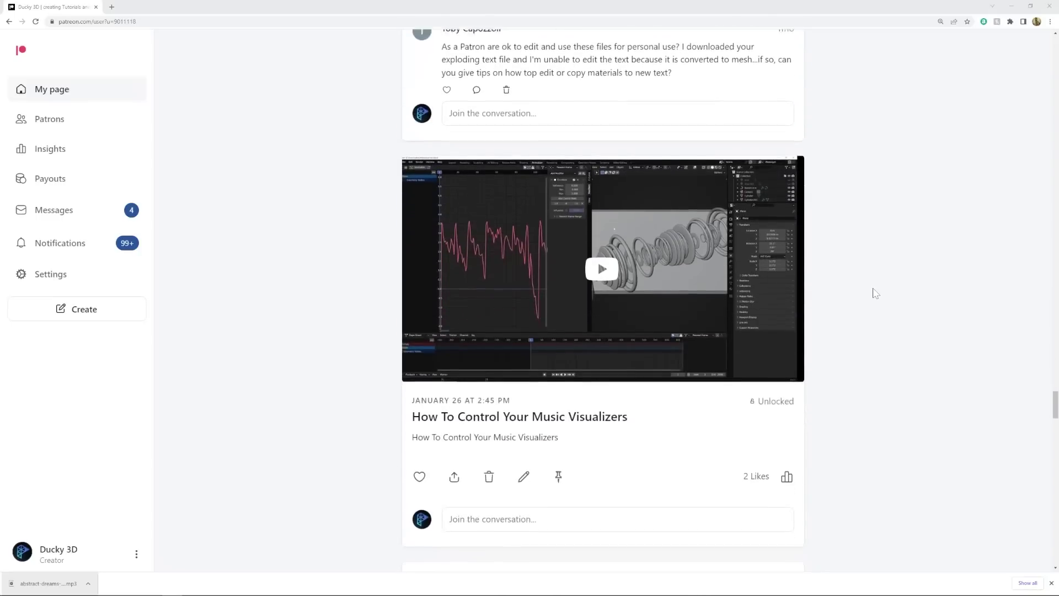
scroll(875, 294, down, 11)
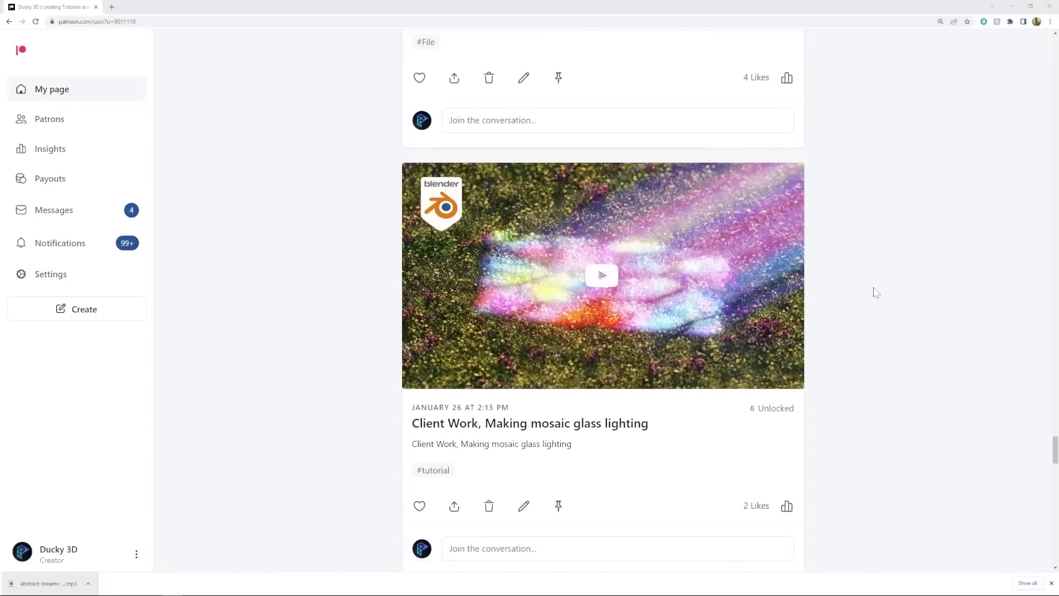
scroll(875, 293, down, 7)
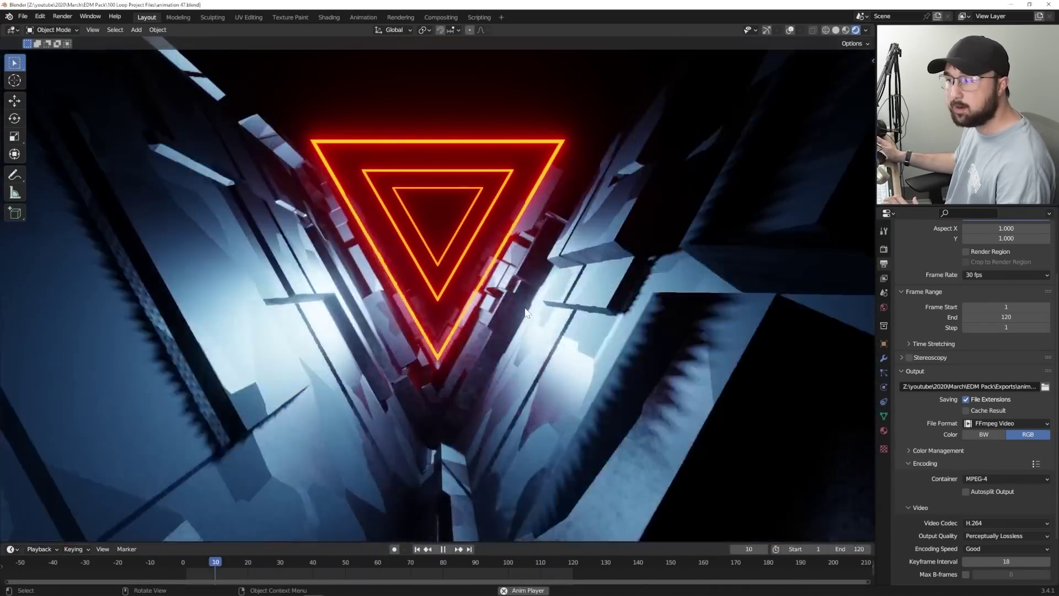
- Review the original neon triangle tunnel animation by replaying it from frame 1, returning to its start
key(space)
click(418, 550)
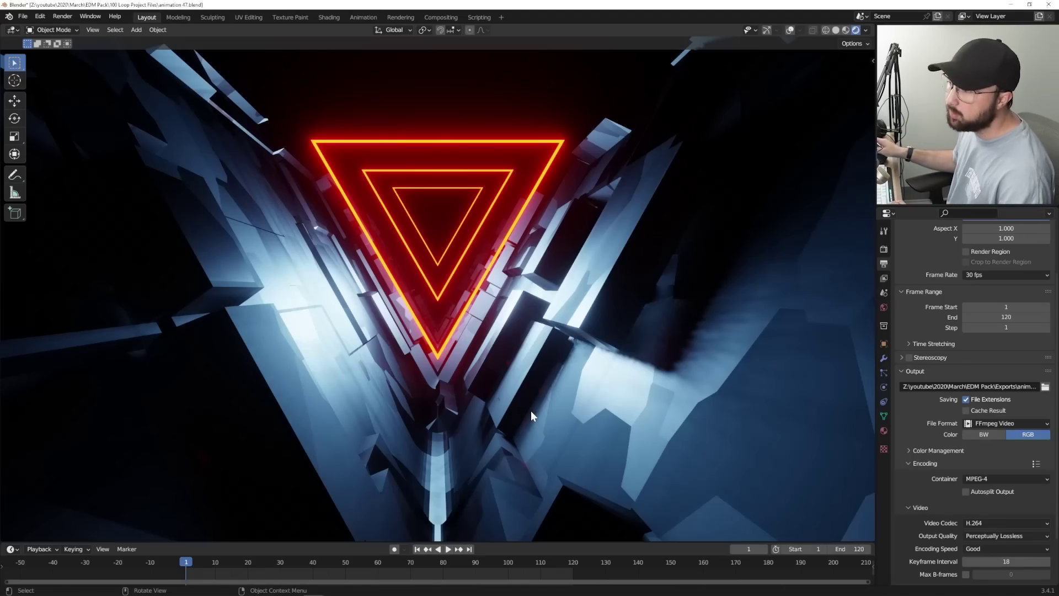
key(space)
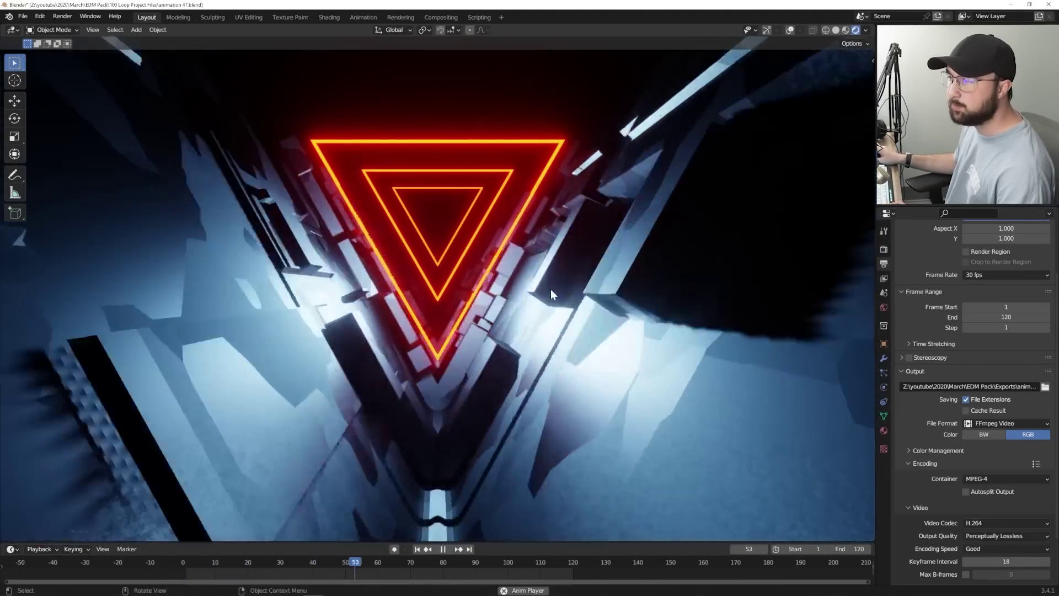
key(space)
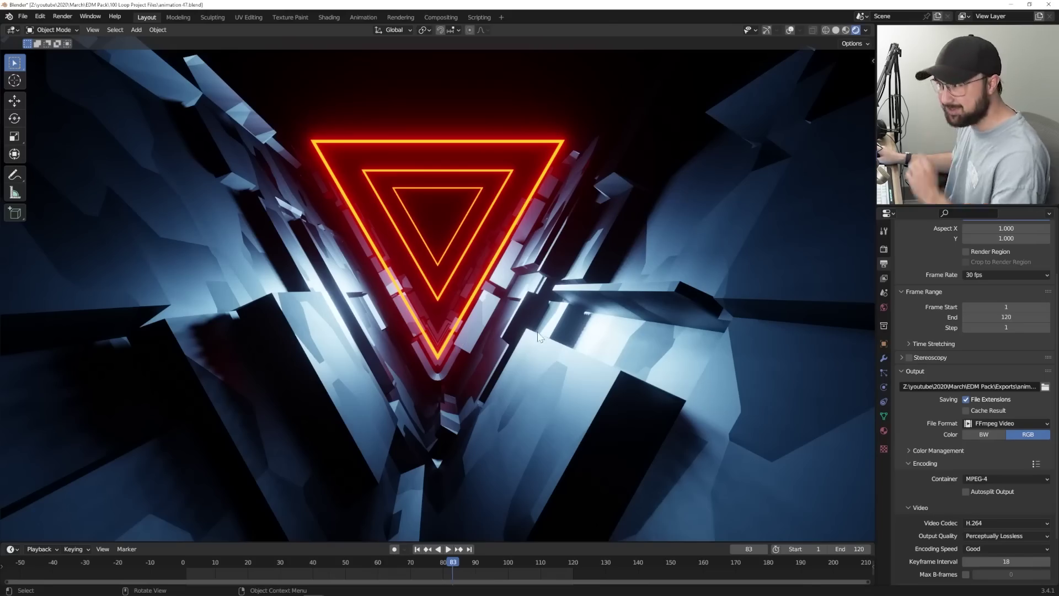
key(space)
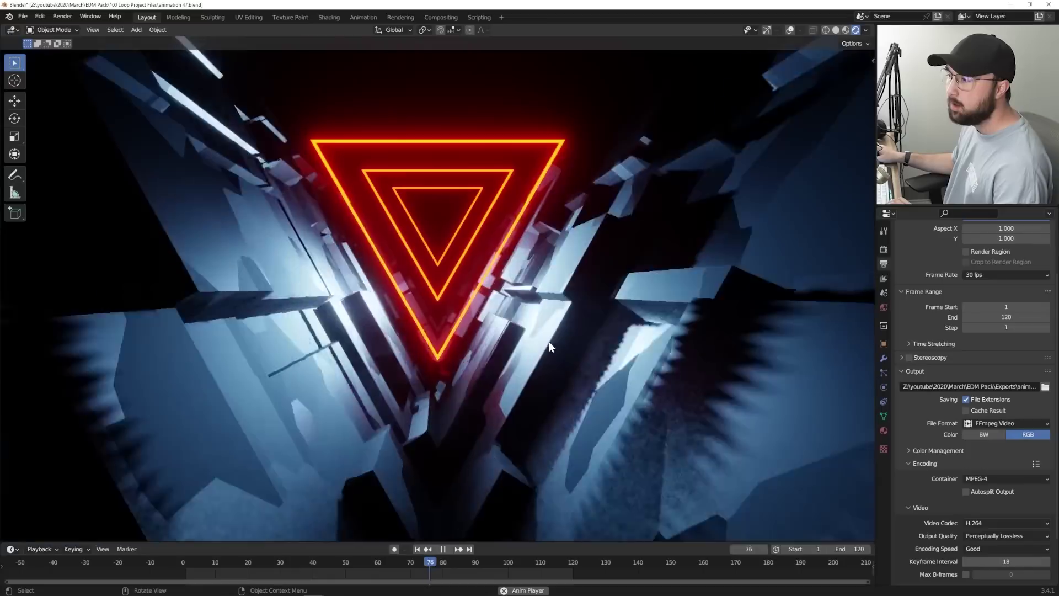
key(Escape)
click(416, 550)
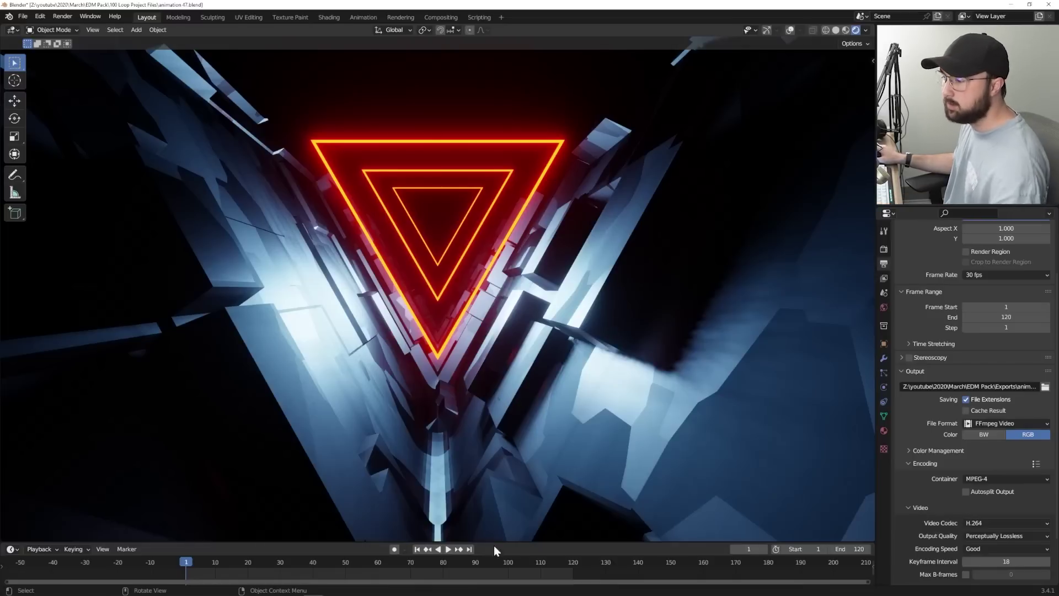
drag(197, 564, 201, 562)
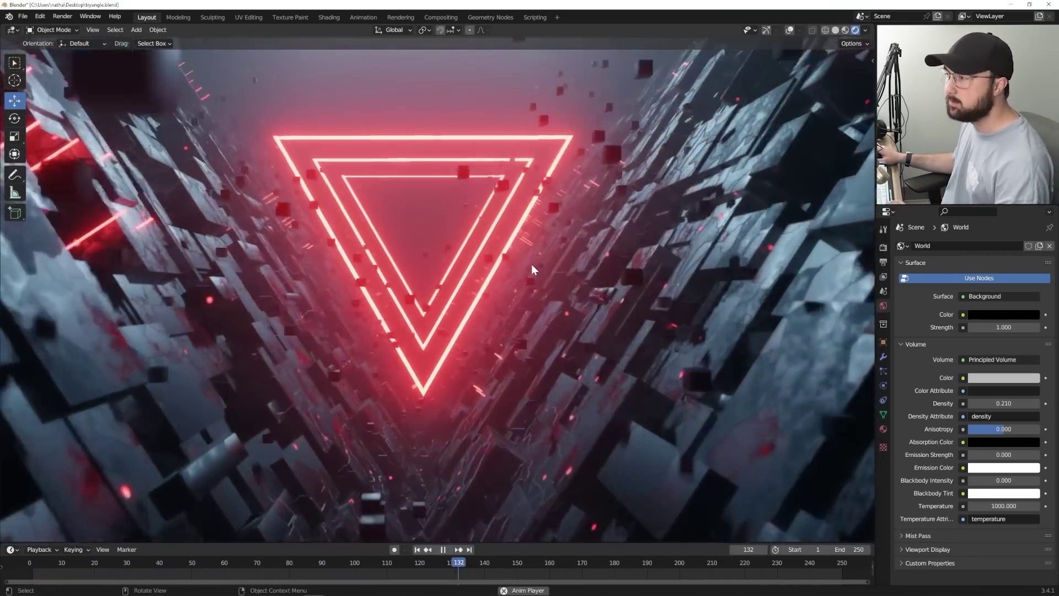
- Examine the remade triangle scene up close, checking the cracked wall panels, small red lights, glowing rods and floating cubes
key(space)
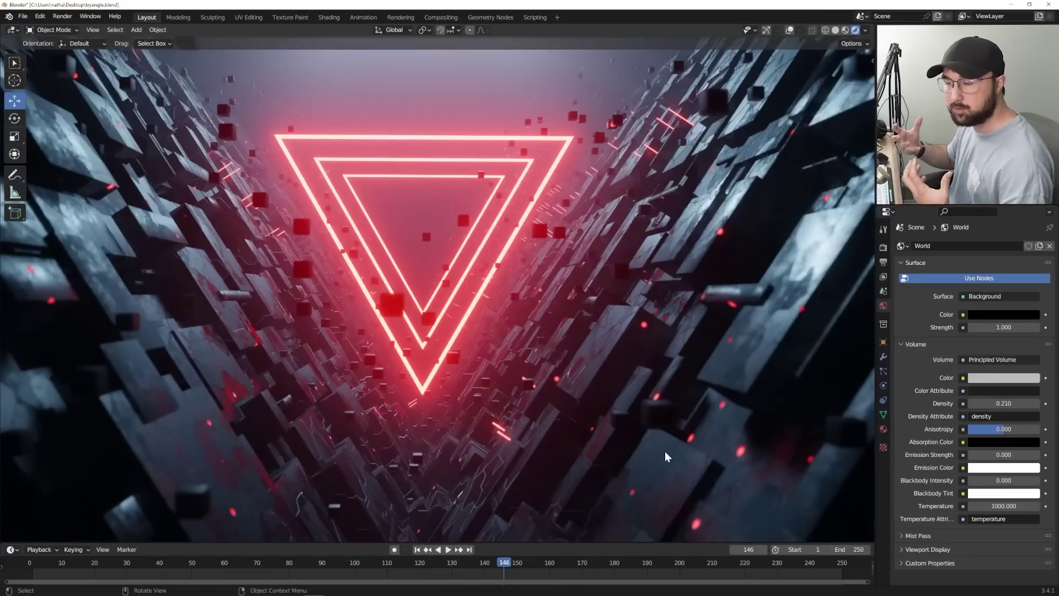
scroll(752, 320, up, 5)
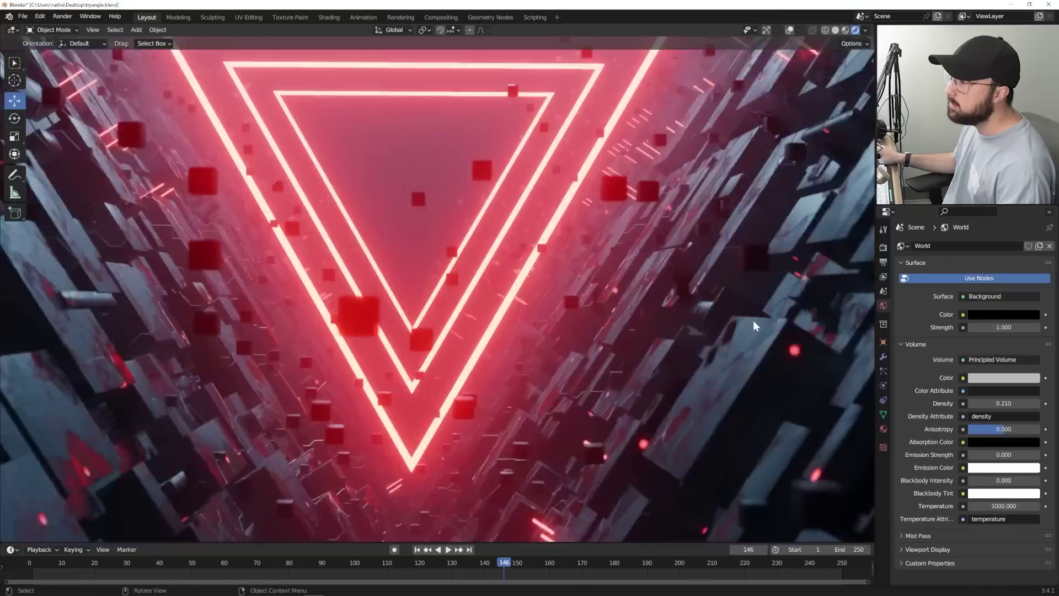
shift+middle_drag(621, 247, 421, 100)
middle_drag(497, 350, 695, 197)
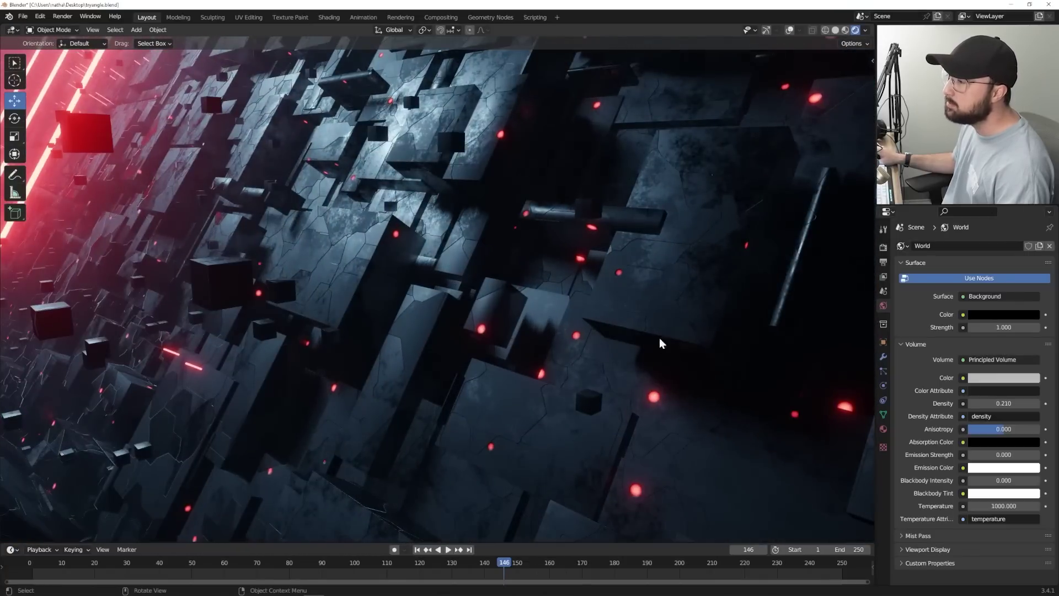
middle_drag(391, 228, 599, 261)
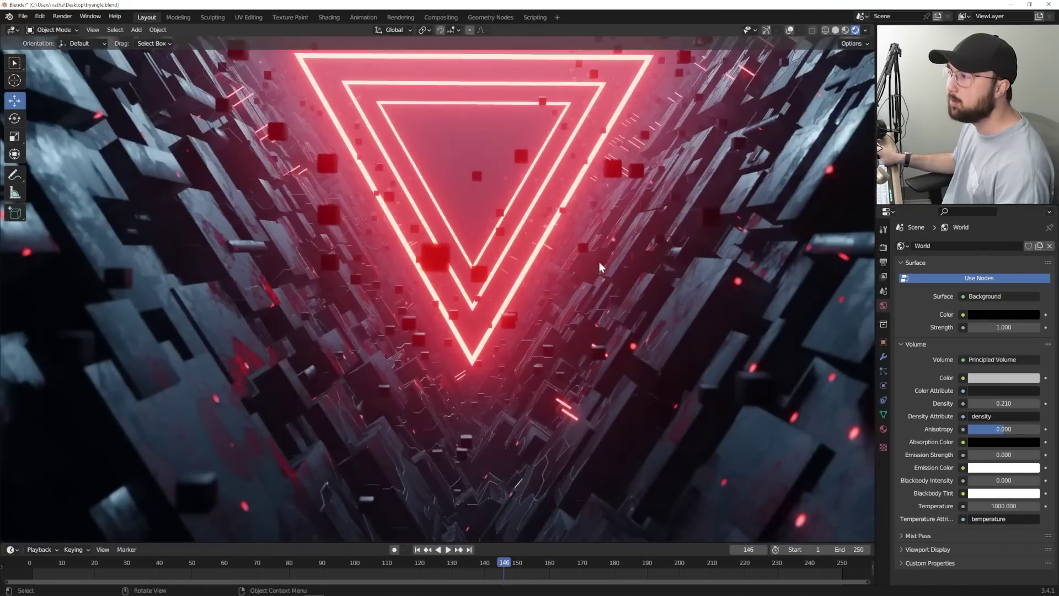
key(space)
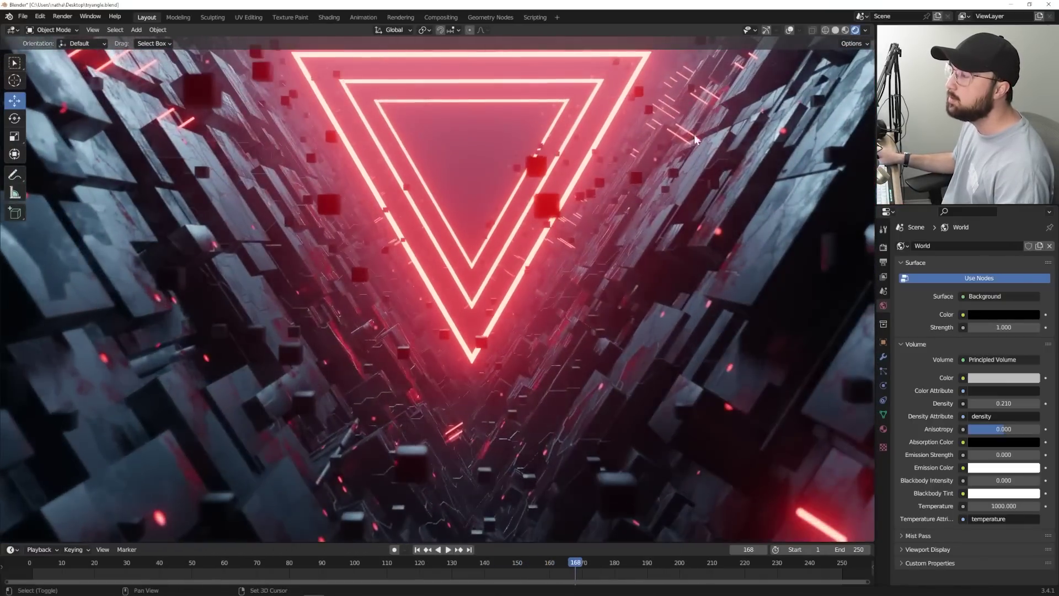
shift+middle_drag(695, 138, 677, 200)
scroll(677, 200, up, 6)
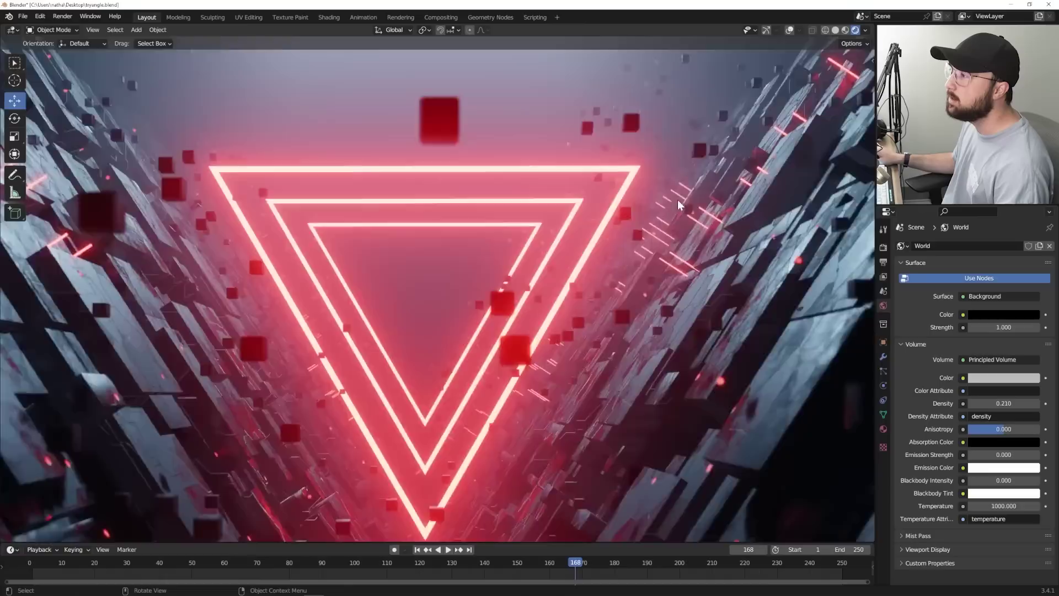
shift+middle_drag(767, 232, 667, 207)
middle_drag(706, 240, 262, 379)
middle_drag(574, 347, 742, 359)
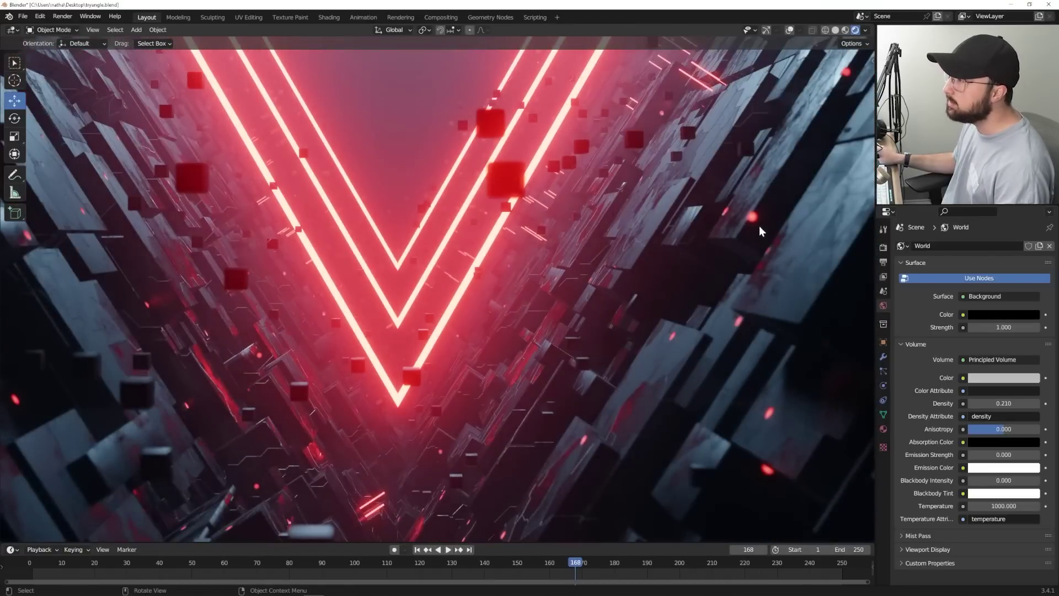
middle_drag(674, 358, 536, 305)
scroll(567, 342, up, 2)
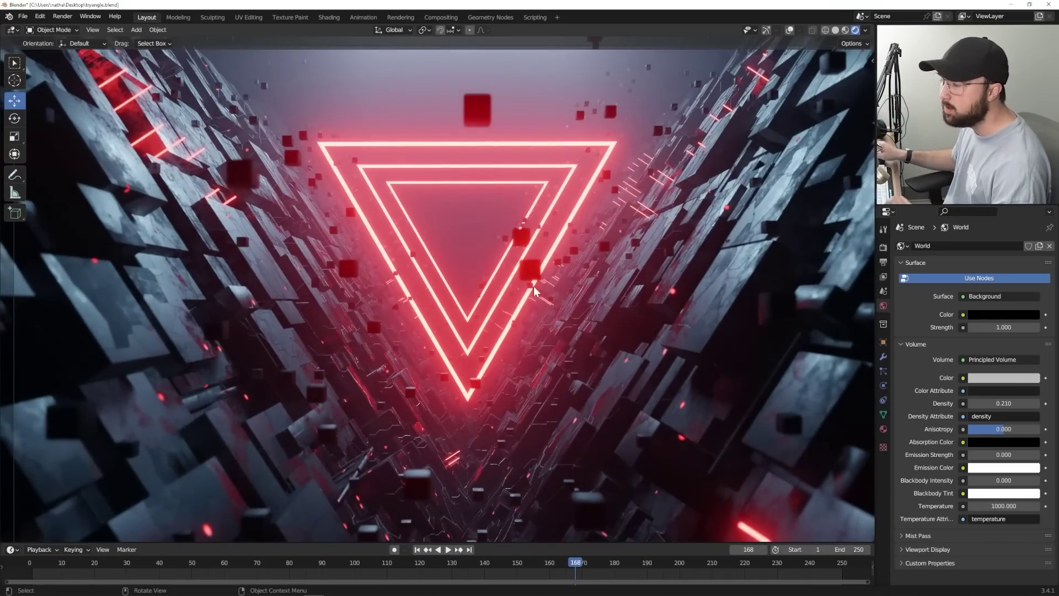
- Play the remade tunnel animation past its last frame to check how it loops
key(space)
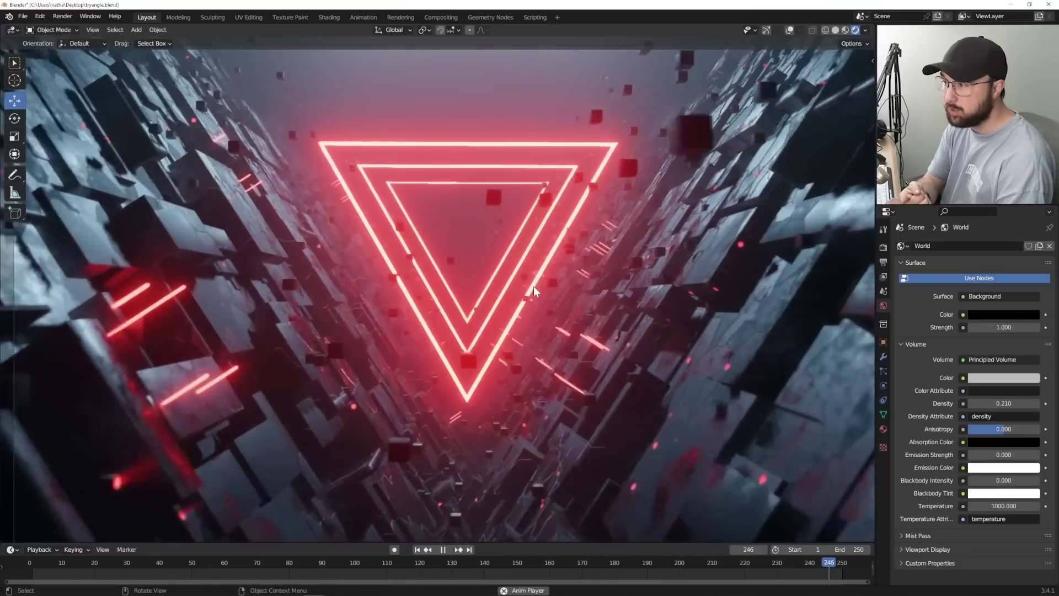
key(space)
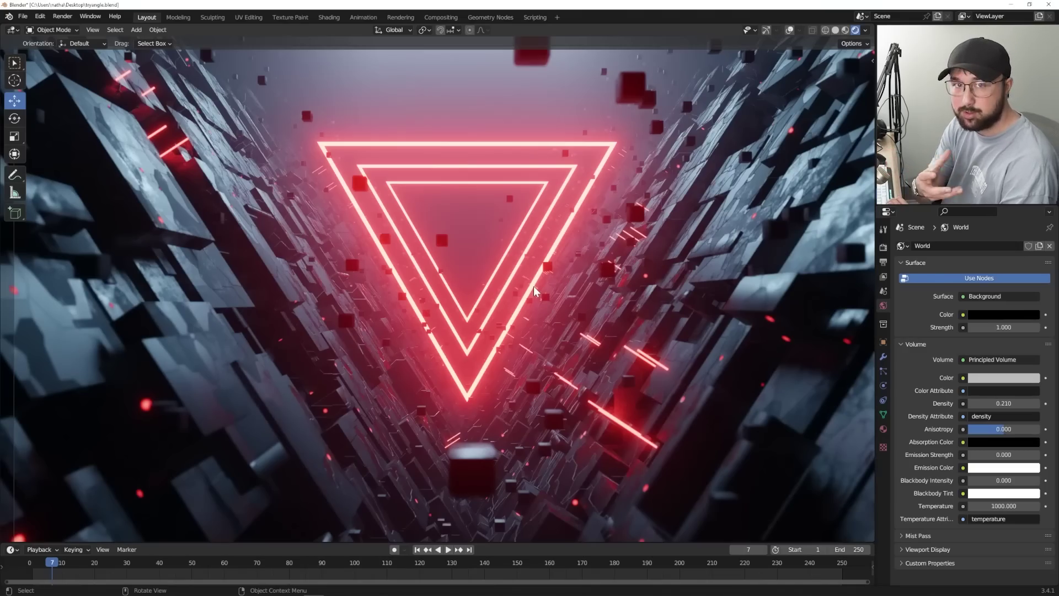
key(space)
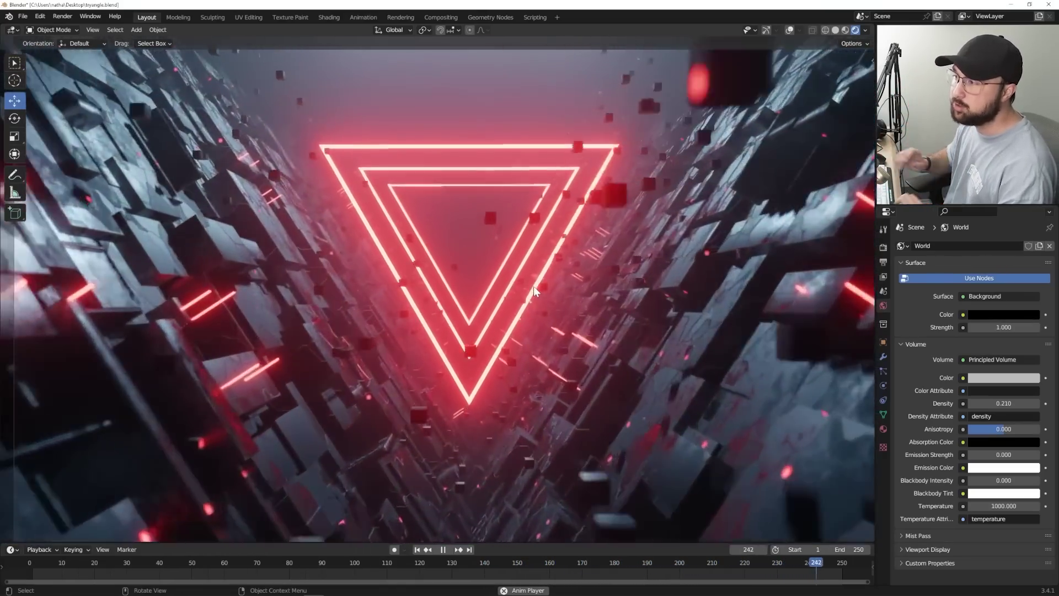
key(space)
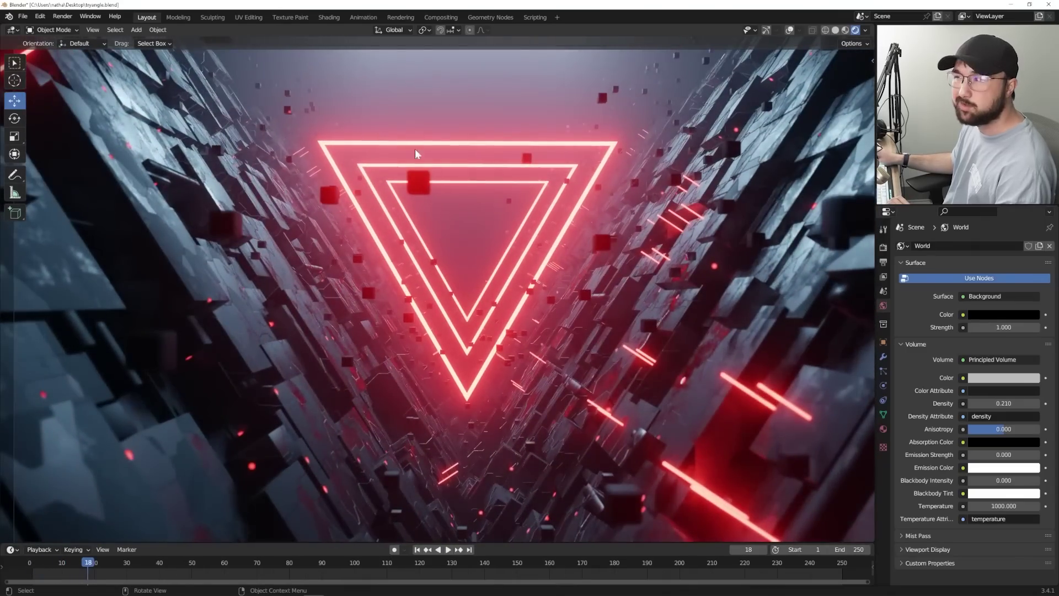
- Examine the light and haze above the neon triangle, then replay the animation with the whole camera frame in view
scroll(539, 128, down, 2)
shift+middle_drag(540, 128, 557, 309)
scroll(557, 309, up, 4)
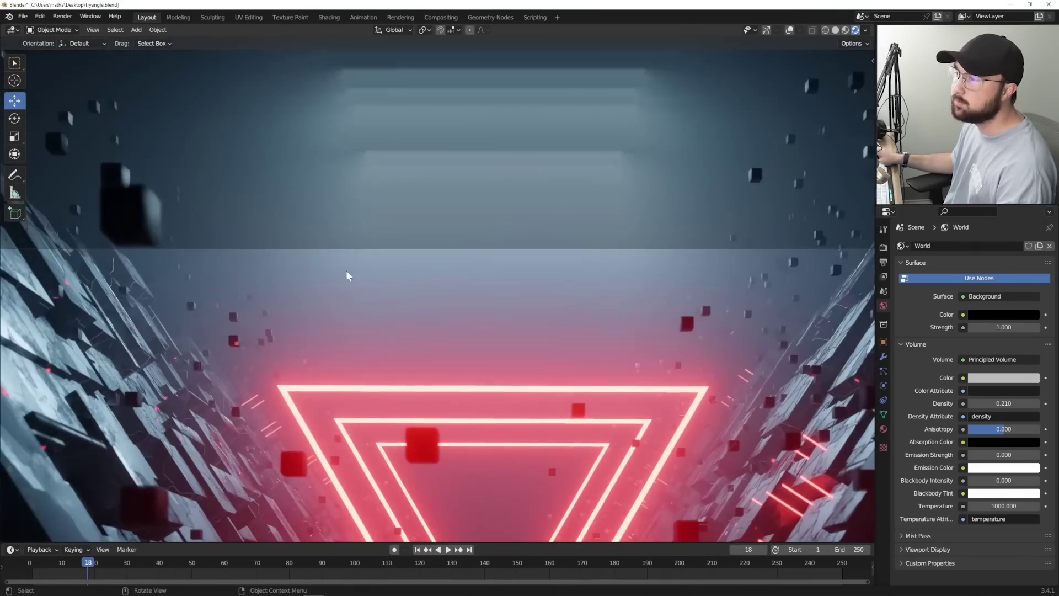
shift+middle_drag(540, 346, 530, 201)
scroll(531, 206, down, 3)
shift+middle_drag(562, 252, 575, 181)
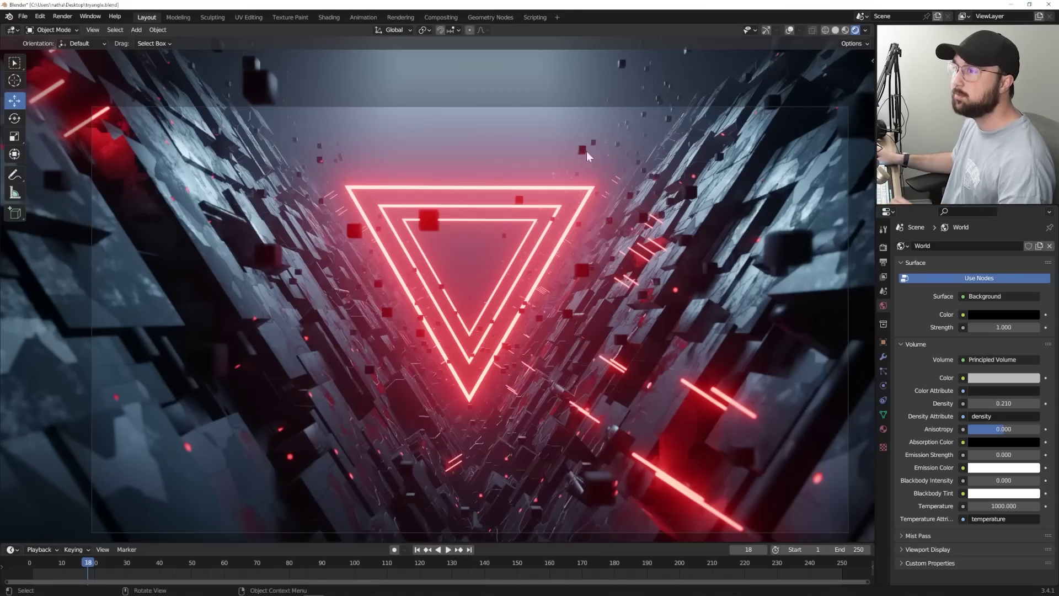
key(space)
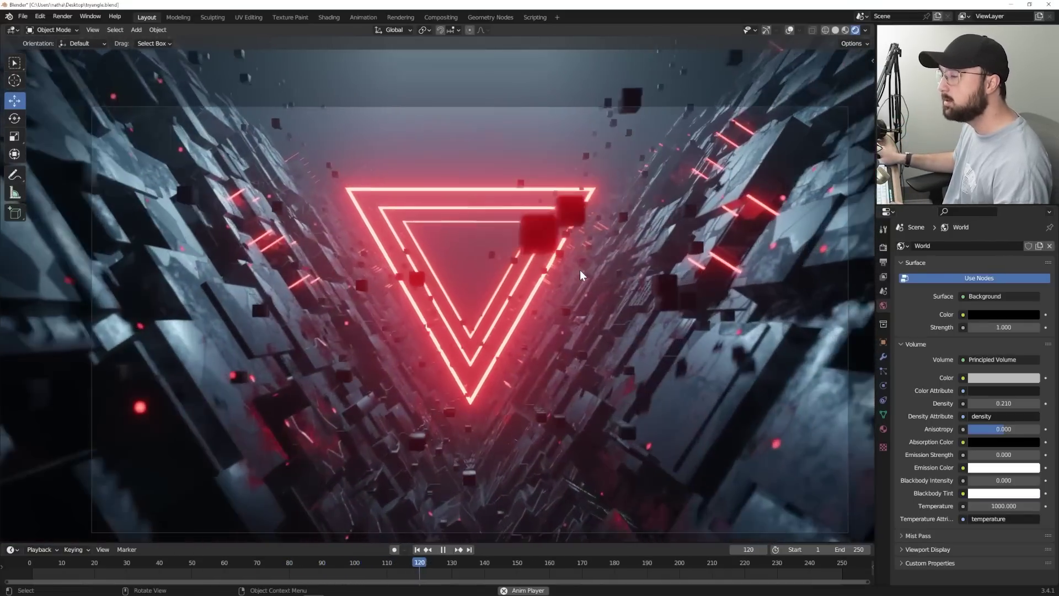
key(space)
shift+middle_drag(600, 306, 586, 290)
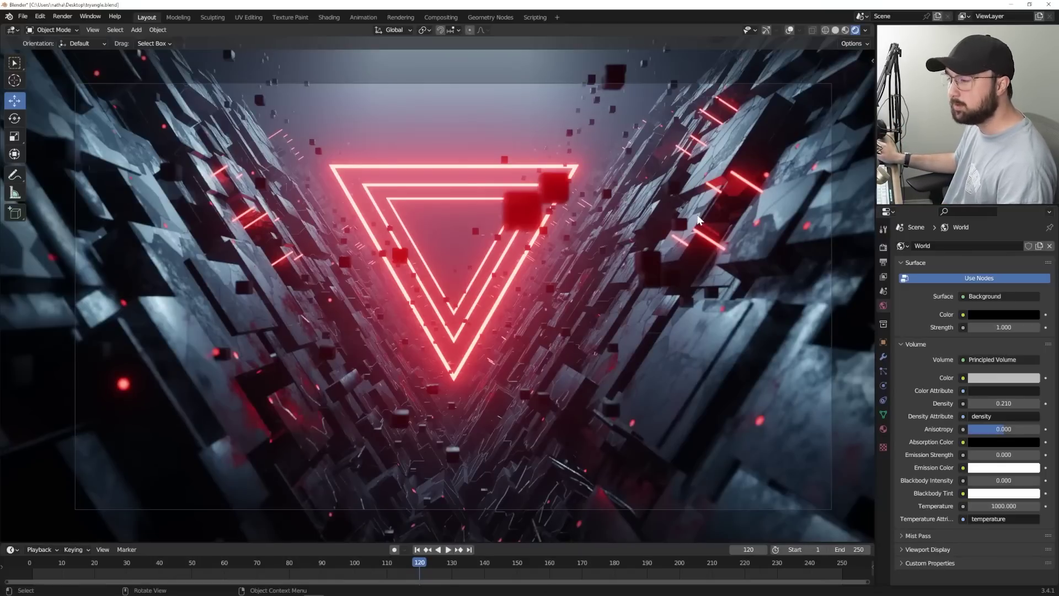
key(space)
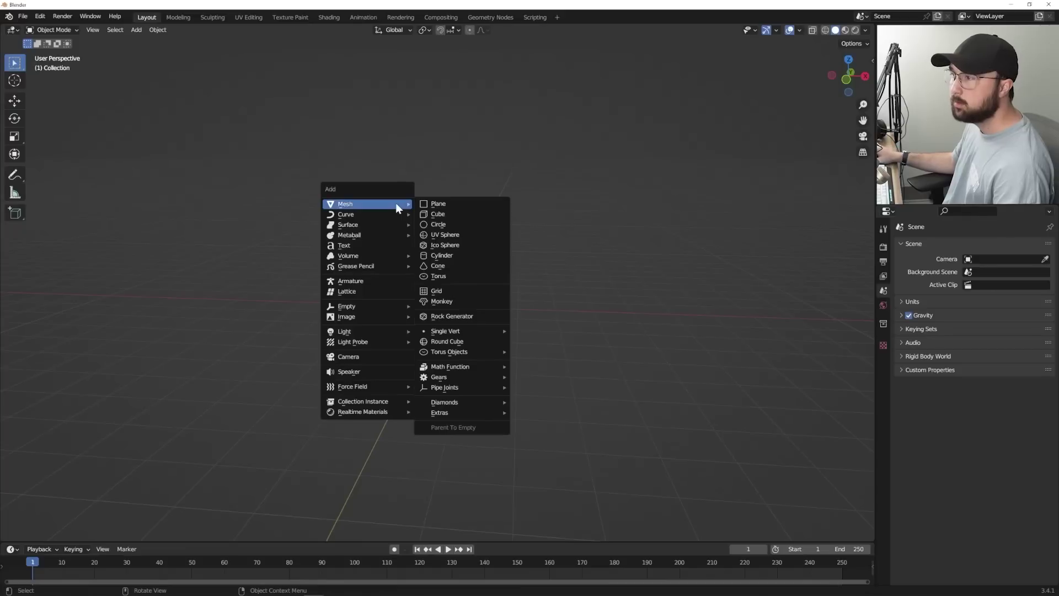
- Add a cube, rotate it about the Y axis so it stands on one edge, and start editing its mesh
click(461, 216)
scroll(504, 361, up, 4)
middle_drag(505, 361, 470, 290)
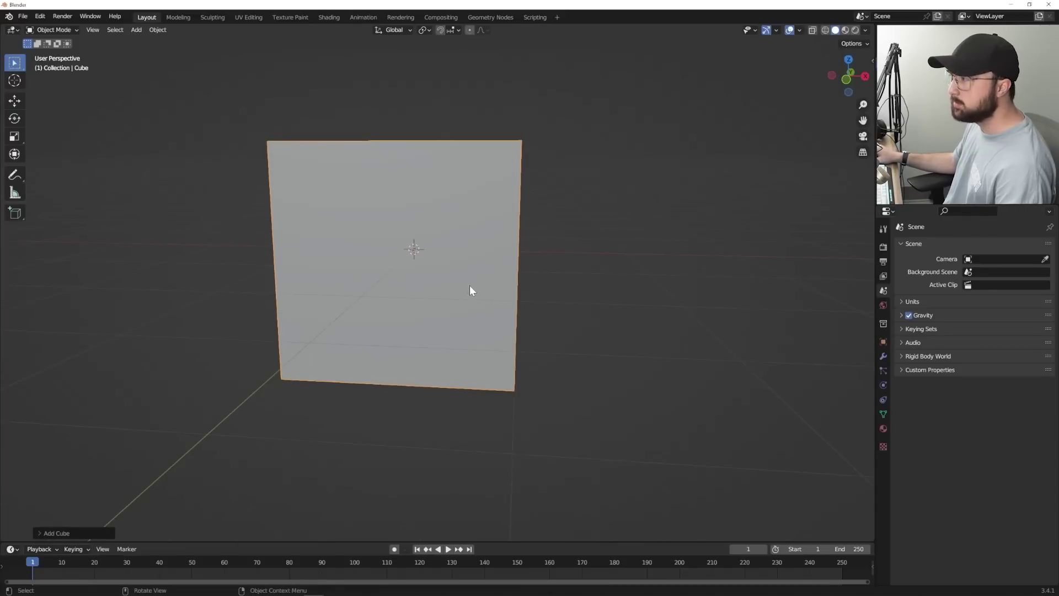
middle_drag(704, 355, 584, 312)
key(Tab)
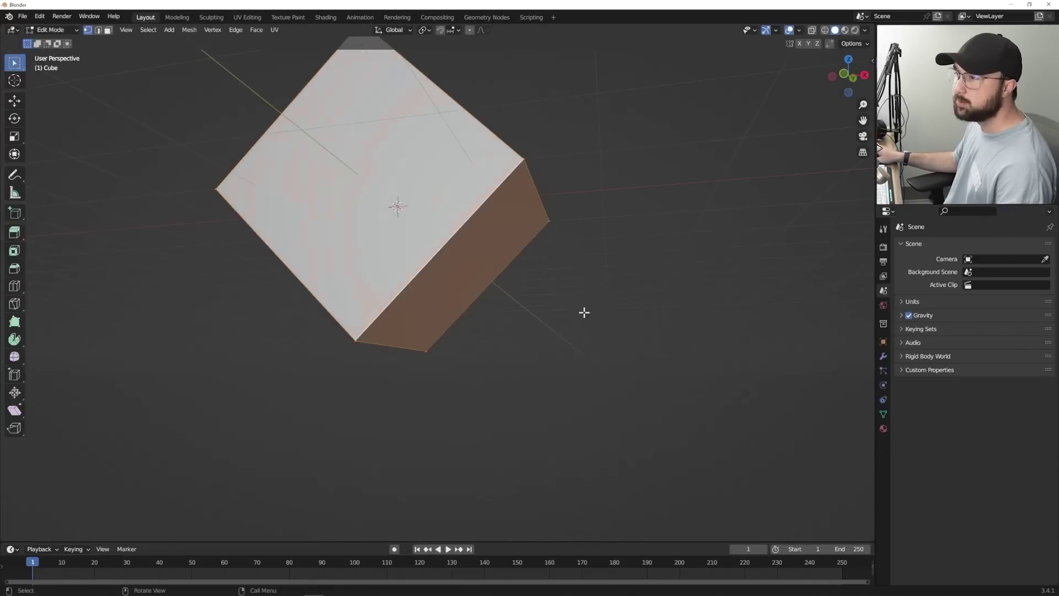
- Delete every face of the cube except the two lower ones that form a V
click(108, 30)
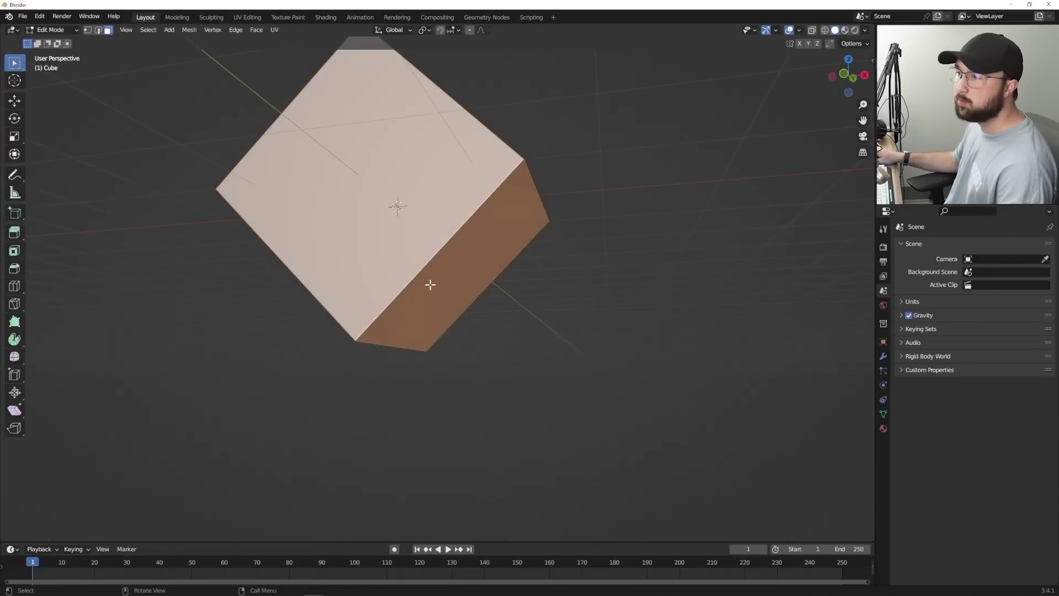
key(alt+a)
middle_drag(430, 285, 548, 286)
click(548, 286)
middle_drag(661, 292, 576, 340)
key(ctrl+i)
key(x)
click(611, 332)
key(Tab)
key(Tab)
- Move the bottom edge of the V straight down along Z to make the V deeper
key(2)
click(429, 378)
middle_drag(429, 378, 441, 358)
click(15, 101)
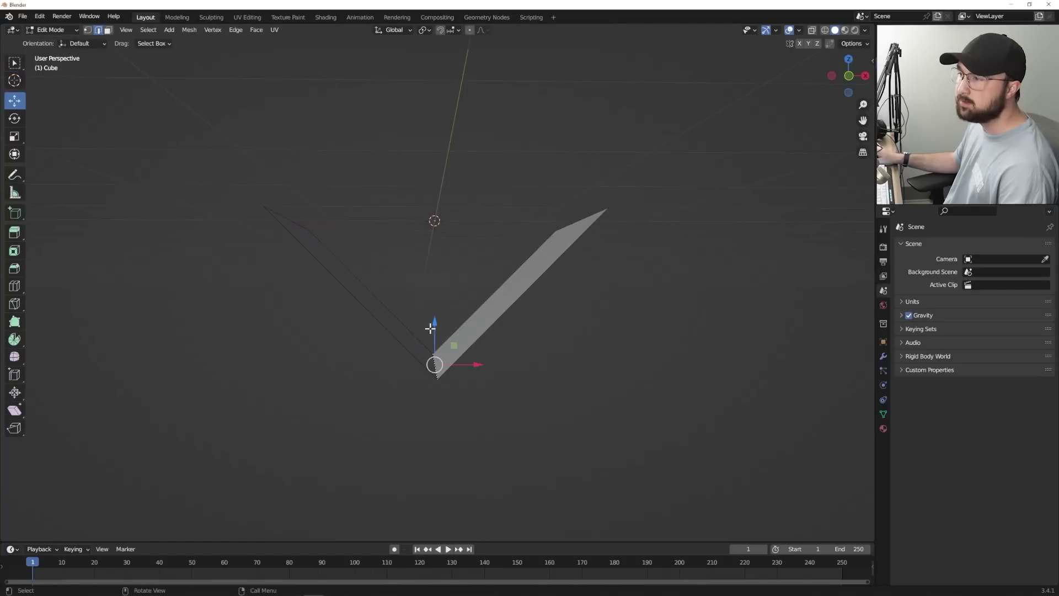
drag(430, 328, 477, 397)
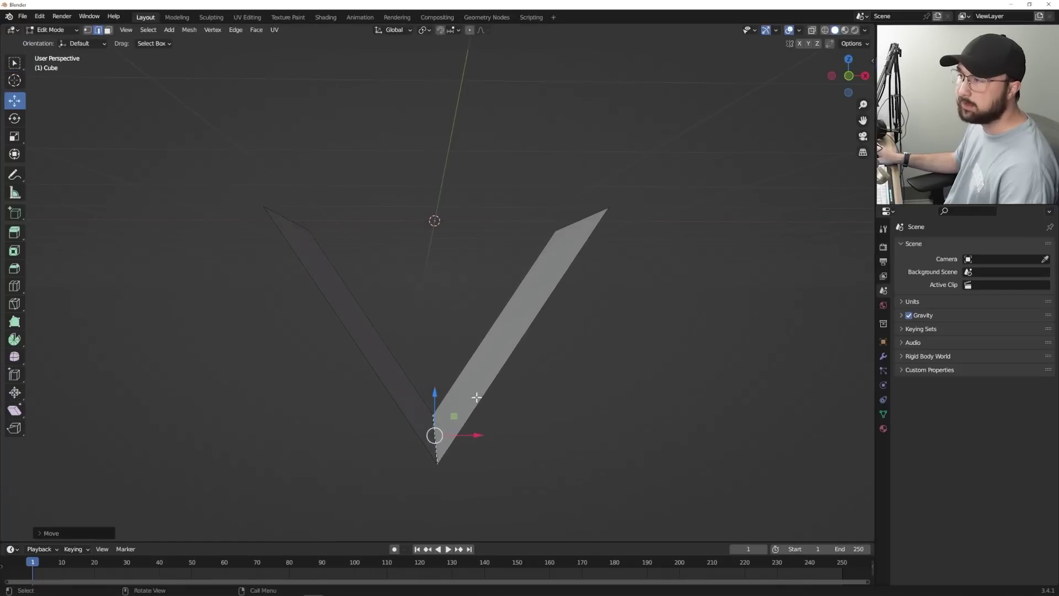
- Raise the whole V mesh along Z so its bottom edge sits closer to the origin
key(a)
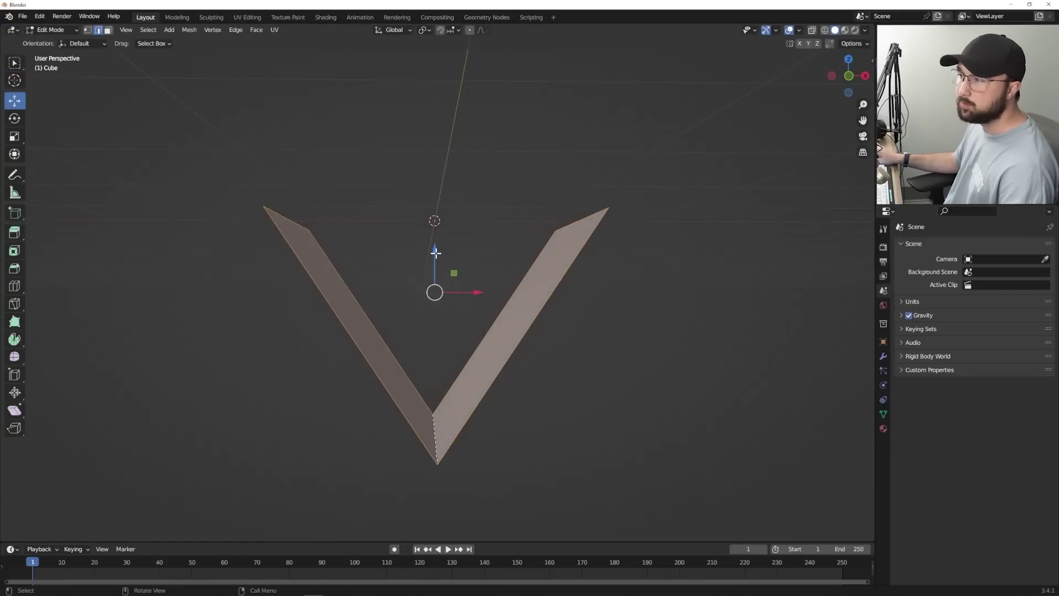
middle_drag(436, 253, 591, 174)
key(Tab)
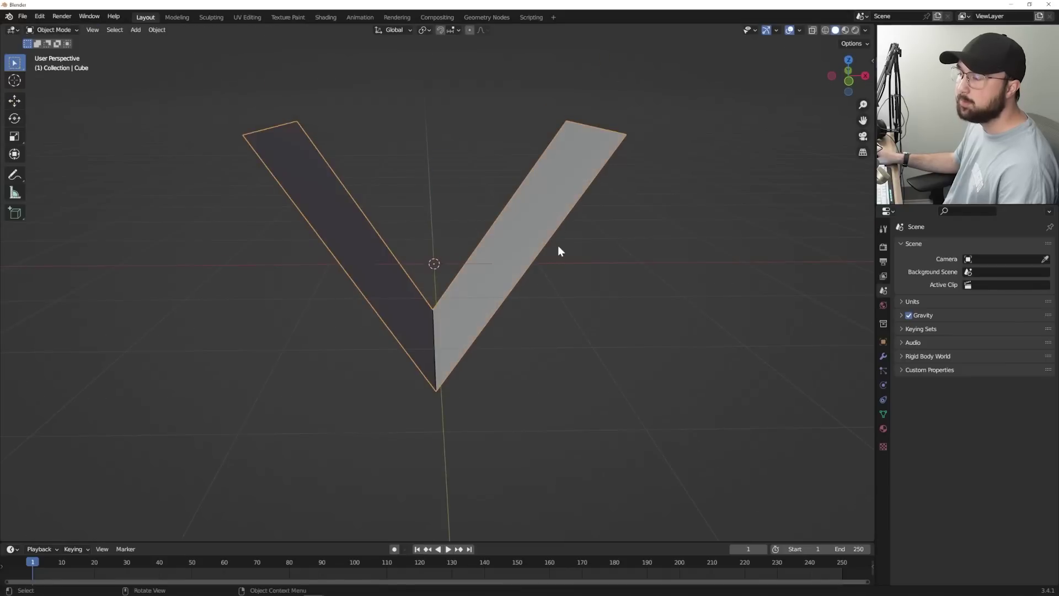
middle_drag(558, 246, 559, 239)
- Raise the bottom edge of the V slightly along Z to make the V a little shallower
key(Tab)
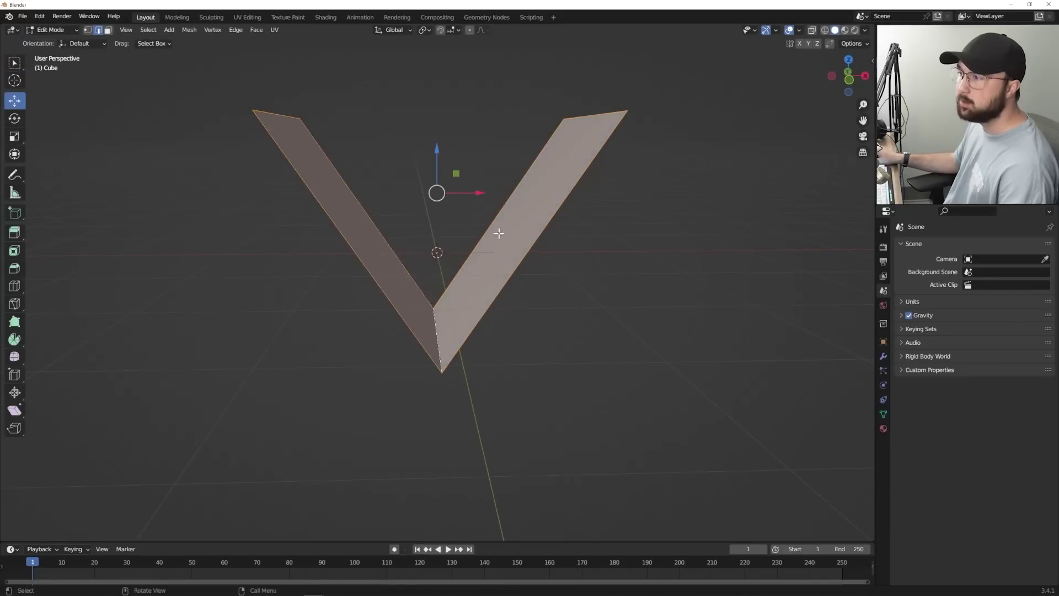
click(435, 345)
drag(432, 299, 434, 281)
key(Tab)
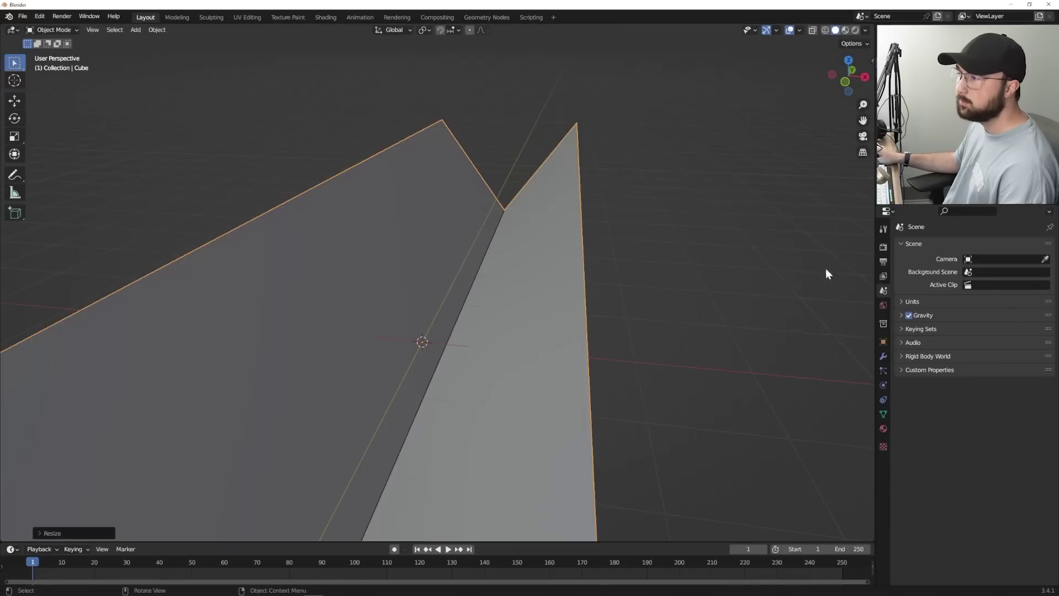
- Stretch the V into a long trough along the Y axis and apply all its transforms
middle_drag(825, 268, 526, 386)
scroll(352, 402, down, 2)
shift+middle_drag(352, 402, 525, 319)
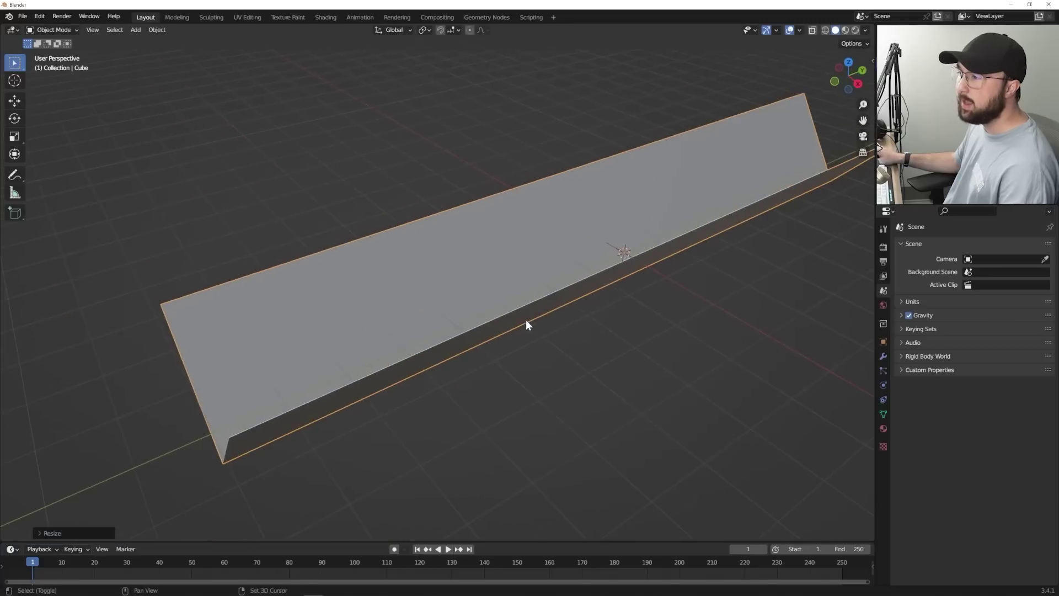
key(ctrl+a)
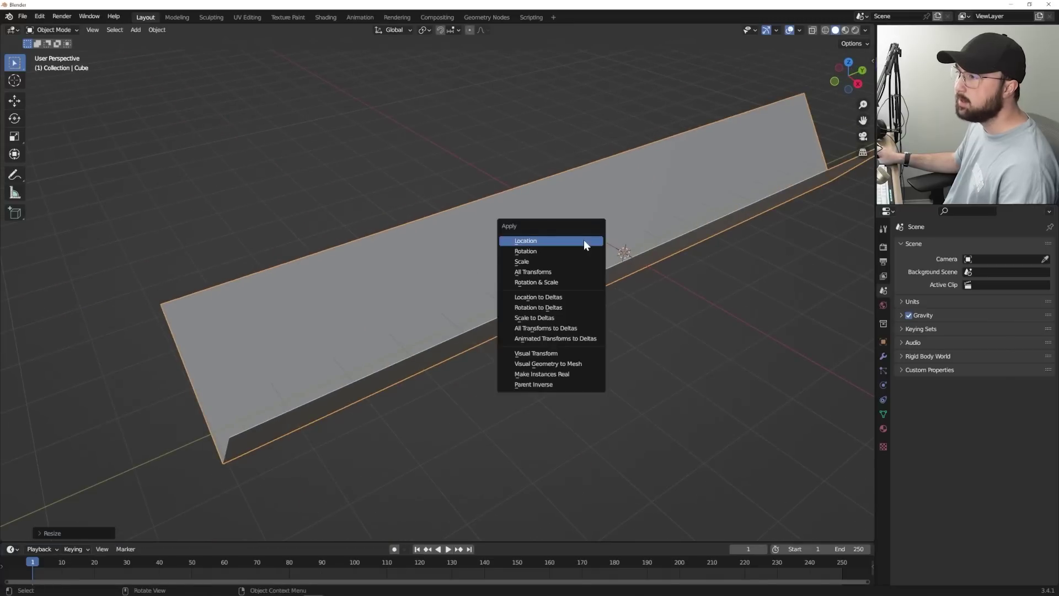
click(527, 271)
middle_drag(527, 269, 566, 248)
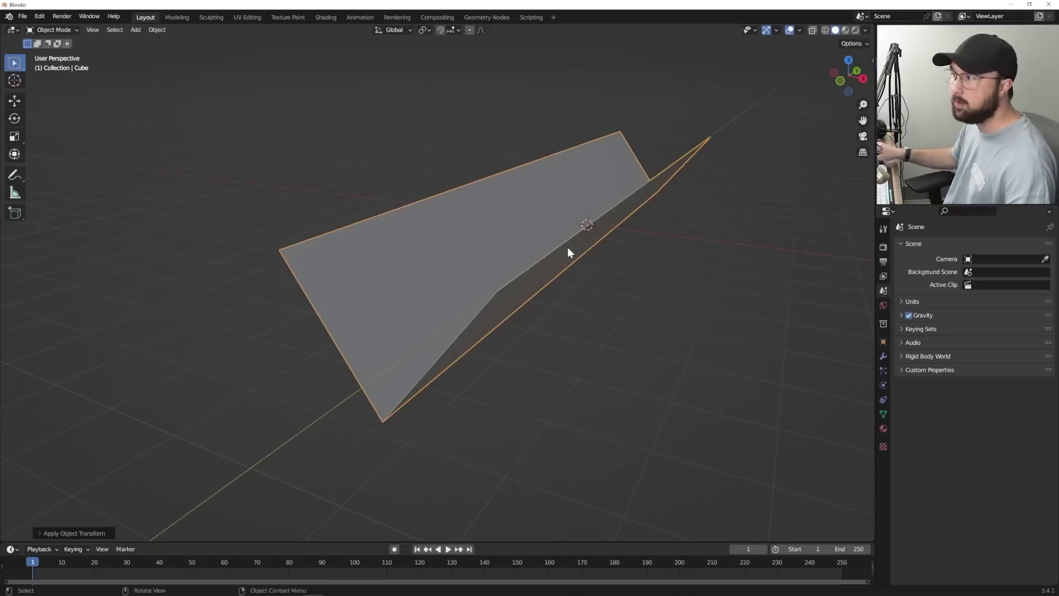
middle_drag(568, 247, 564, 213)
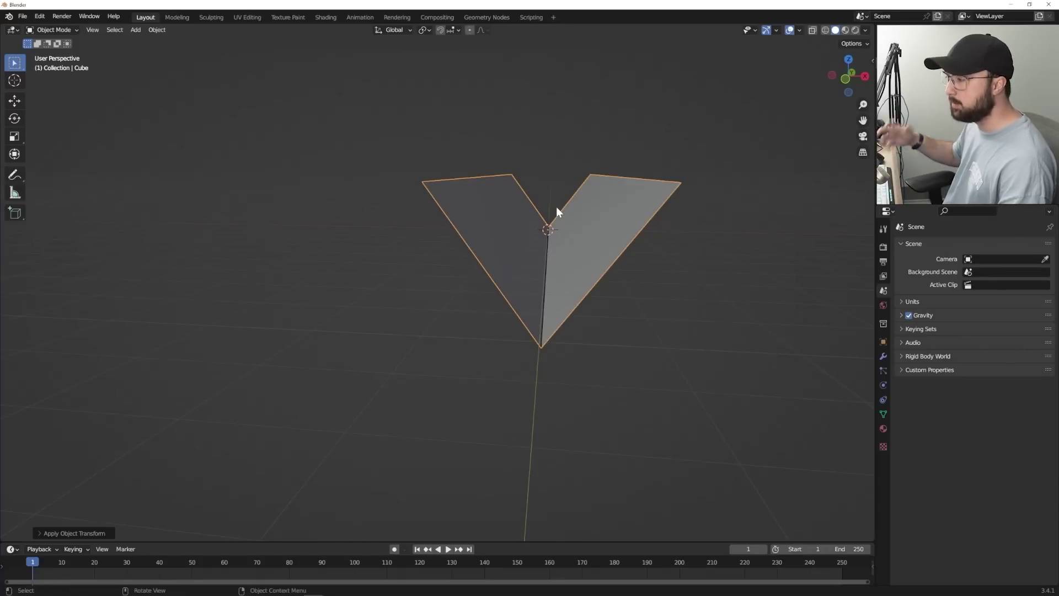
- Add a second cube and move it along X, clear of the V-shaped trough
middle_drag(612, 186, 698, 175)
key(shift+a)
mouse_move(701, 174)
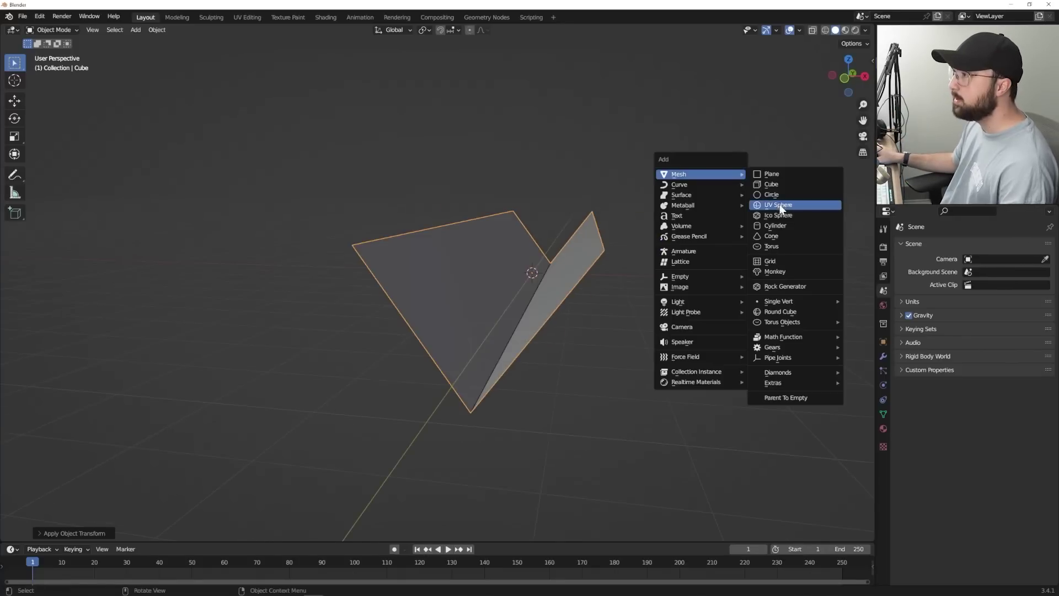
click(774, 185)
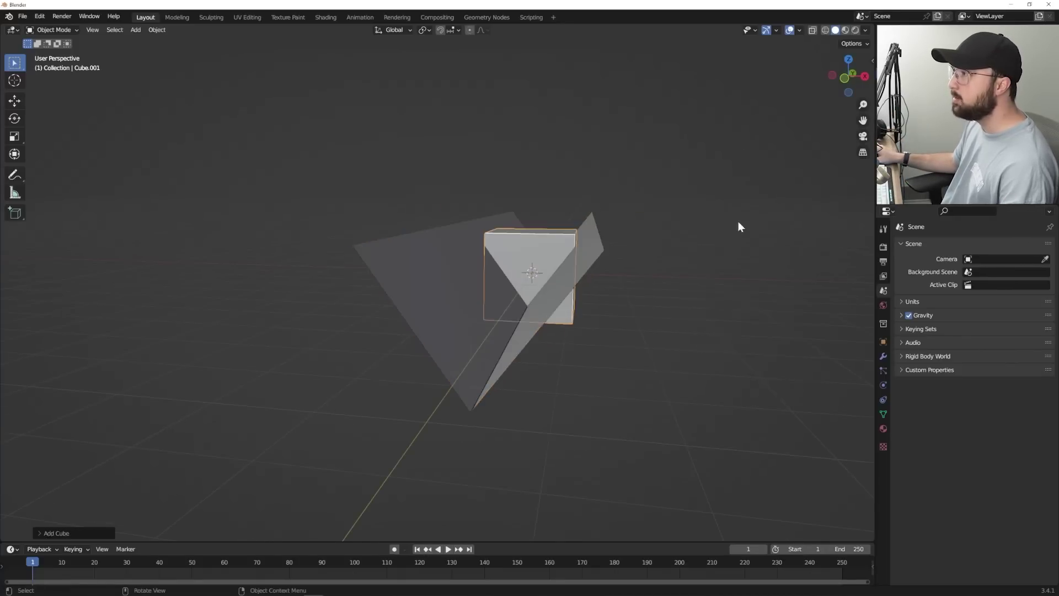
middle_drag(738, 221, 676, 293)
key(g)
click(484, 283)
middle_drag(484, 282, 312, 250)
- Give the second cube a Bevel modifier with an amount of 0.015 m and 4 segments, and shade it smooth
click(883, 355)
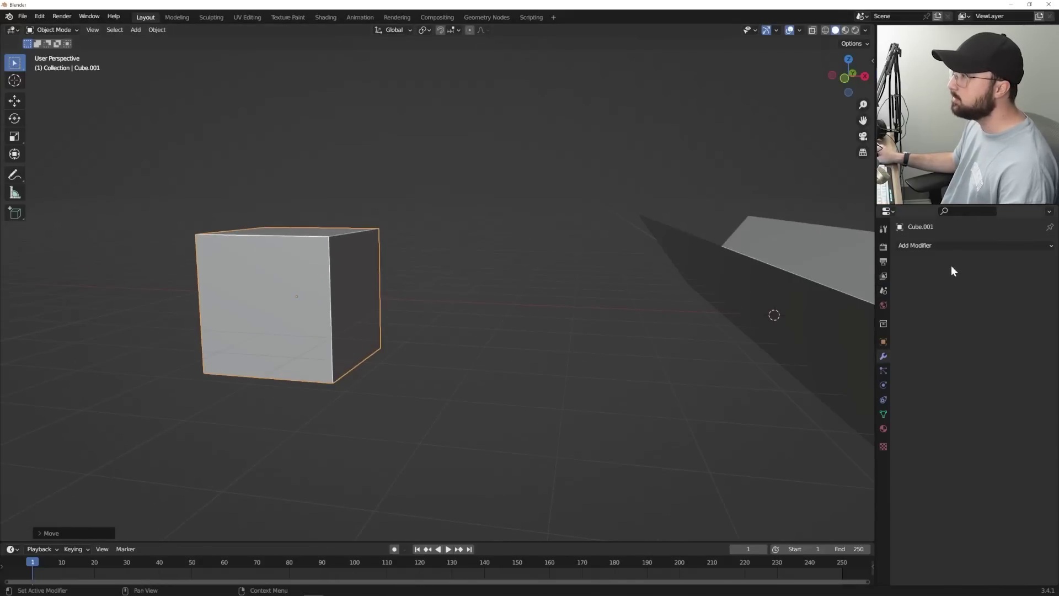
click(950, 247)
click(852, 285)
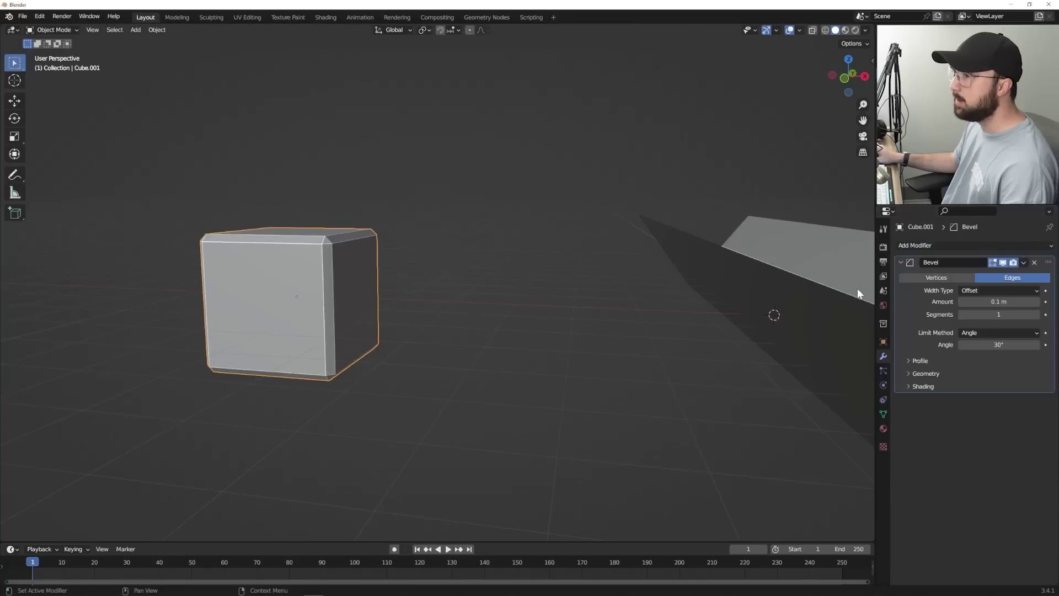
drag(998, 302, 955, 302)
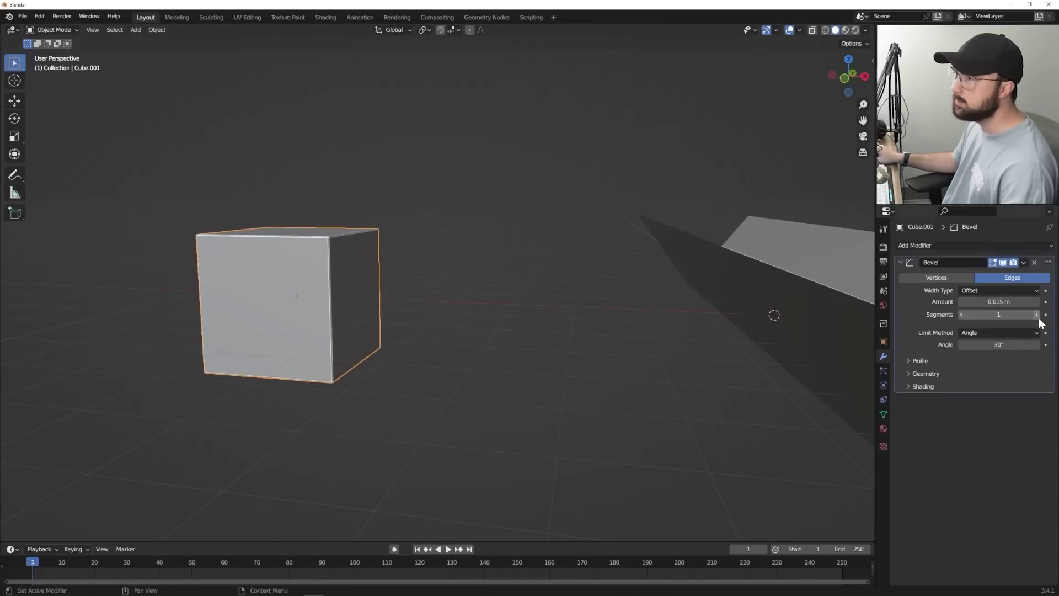
click(1038, 317)
click(1038, 317)
click(1039, 317)
right_click(536, 207)
click(537, 207)
- Divide the trough lengthwise with evenly spaced loop cuts and give it geometry nodes with a Subdivide Mesh node at level 2
shift+middle_drag(637, 296, 498, 300)
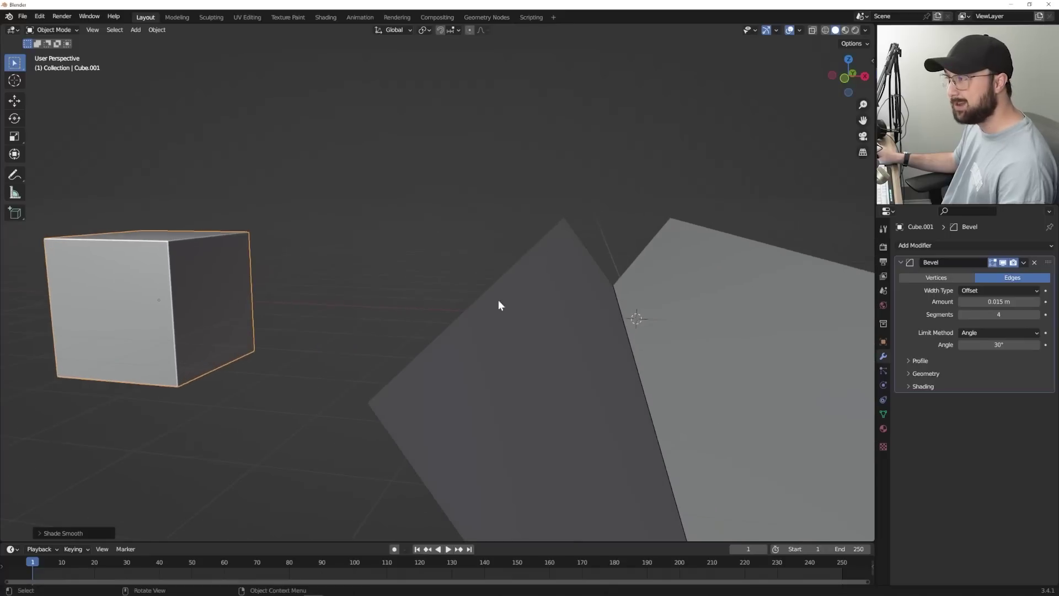
click(714, 356)
shift+middle_drag(715, 356, 697, 314)
scroll(680, 312, down, 3)
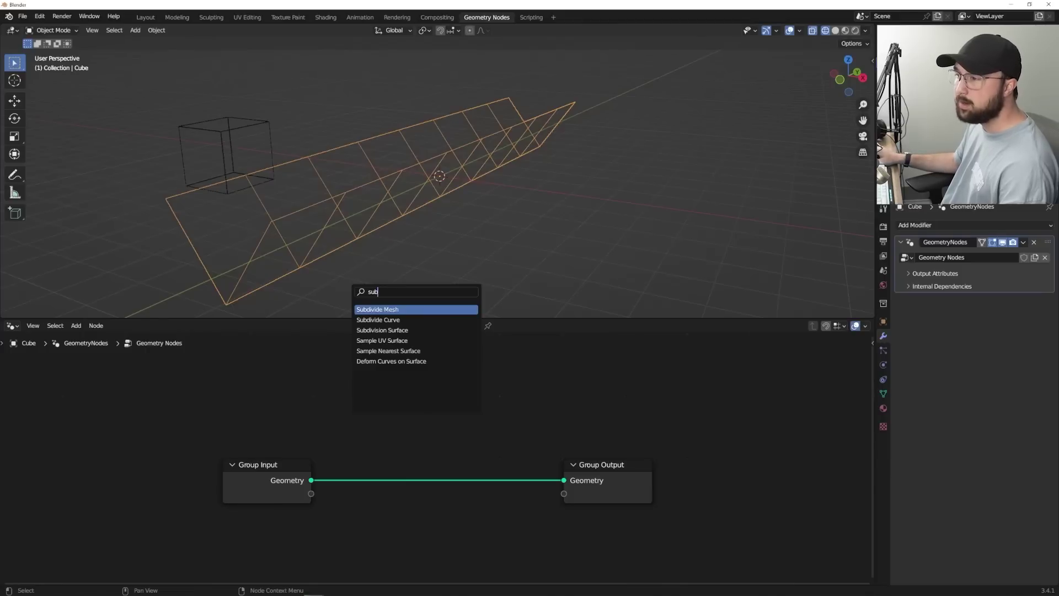
key(Return)
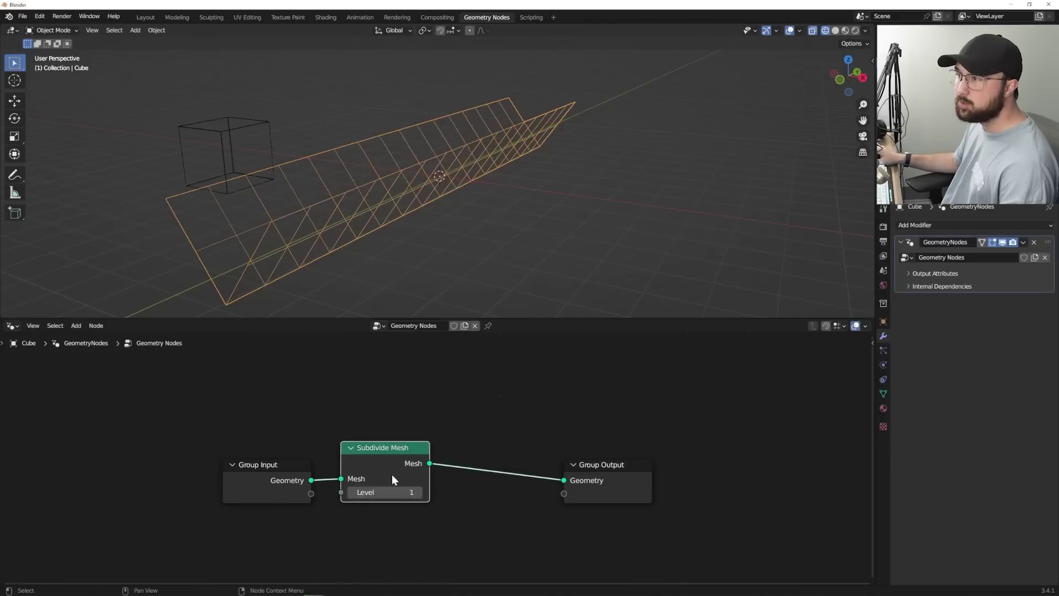
click(411, 475)
click(440, 491)
middle_drag(420, 210, 495, 265)
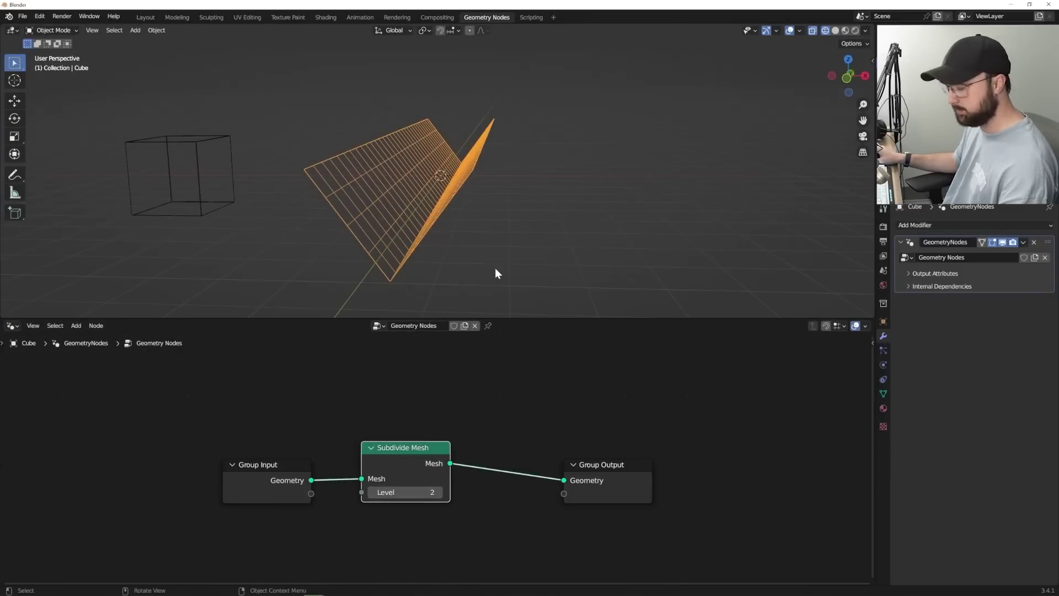
- Insert an Instance on Points node after Subdivide Mesh and feed its Instance input from an Object Info node set to particle
key(shift+a)
text(inst)
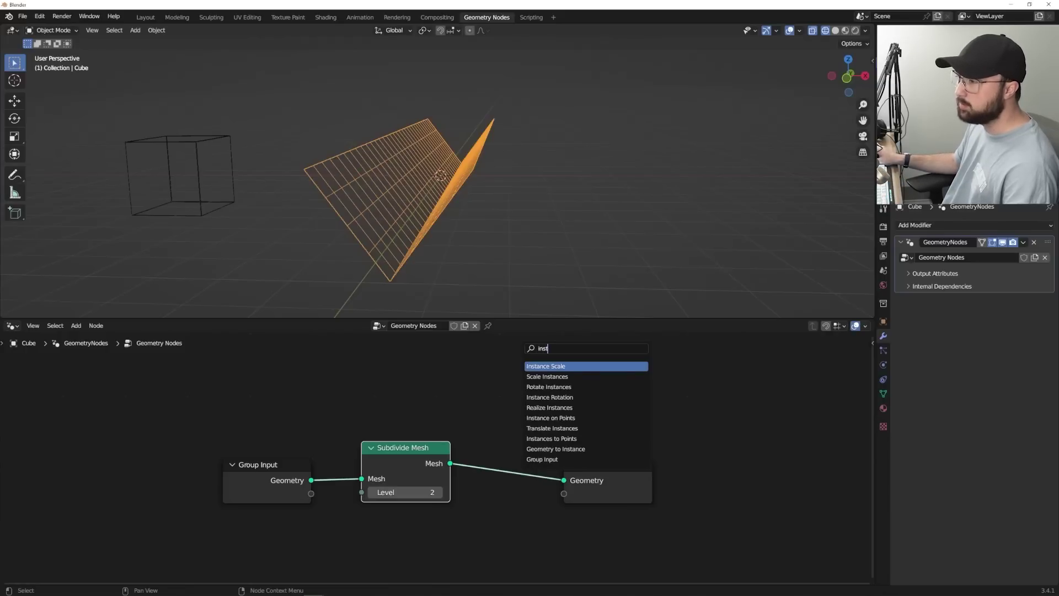
key(Down)
key(Down)
key(Down)
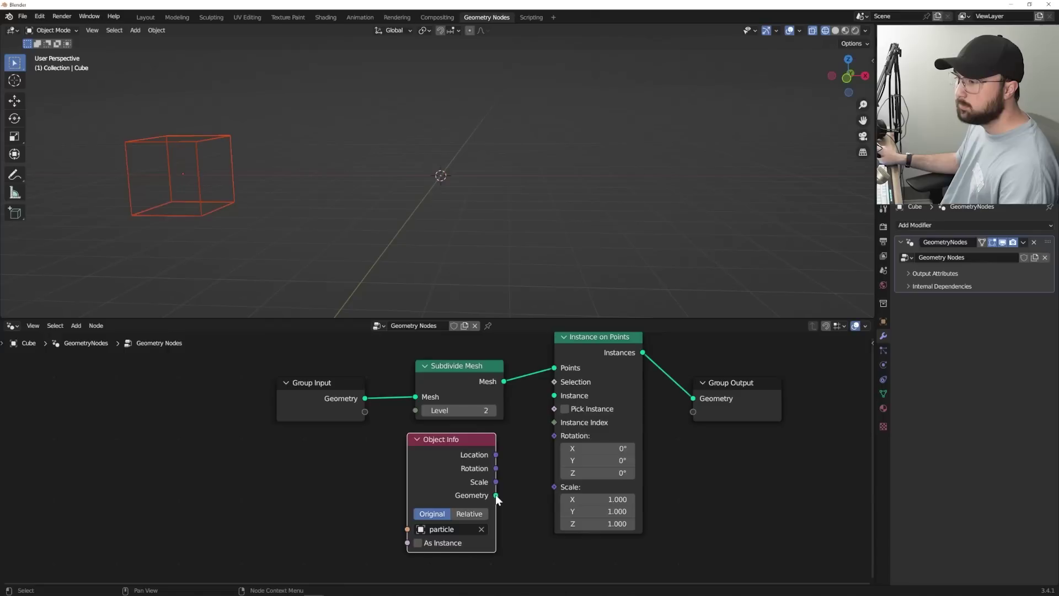
drag(496, 495, 555, 395)
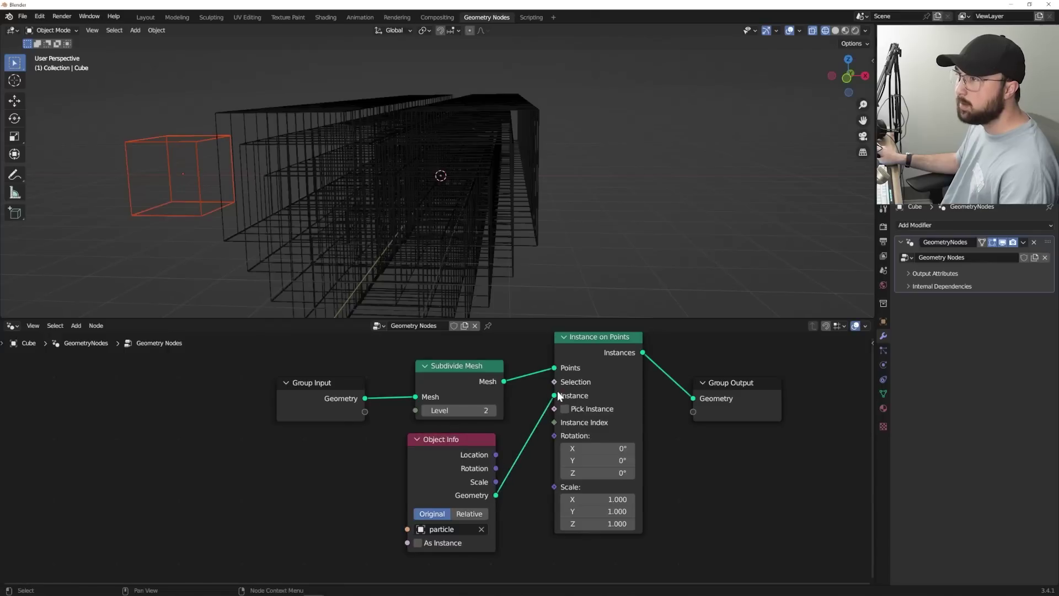
- Show the viewport in solid shading and set the instance scale to 0.160 on all three axes
click(835, 30)
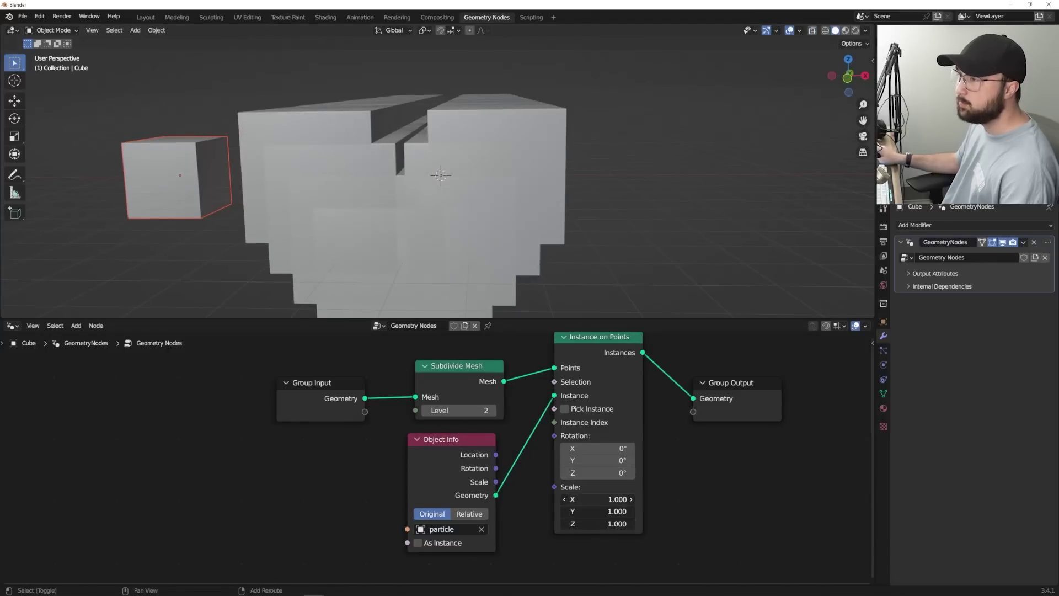
drag(598, 499, 551, 499)
scroll(457, 219, up, 2)
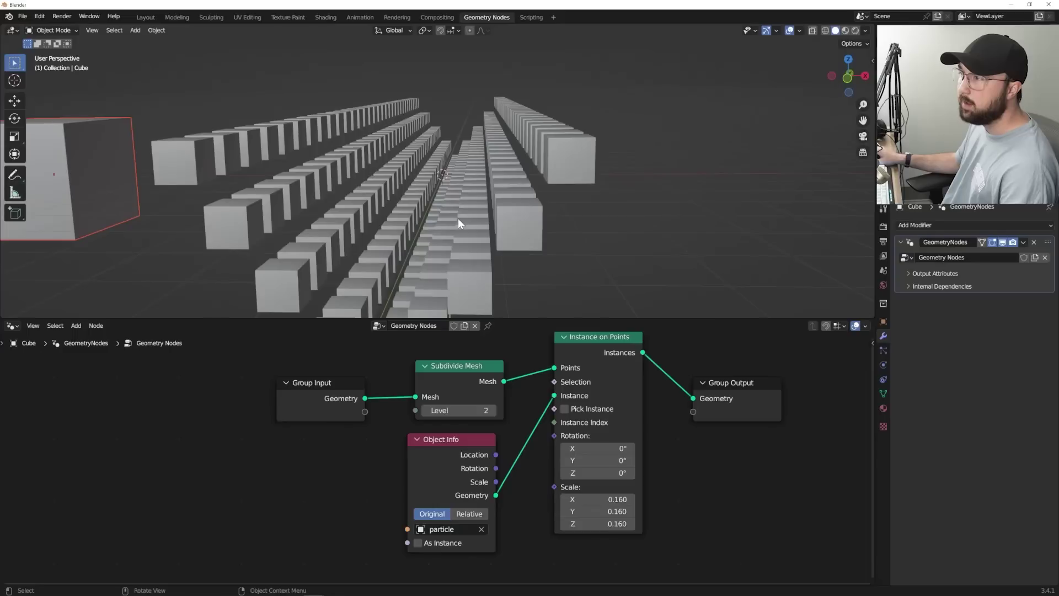
middle_drag(458, 217, 462, 211)
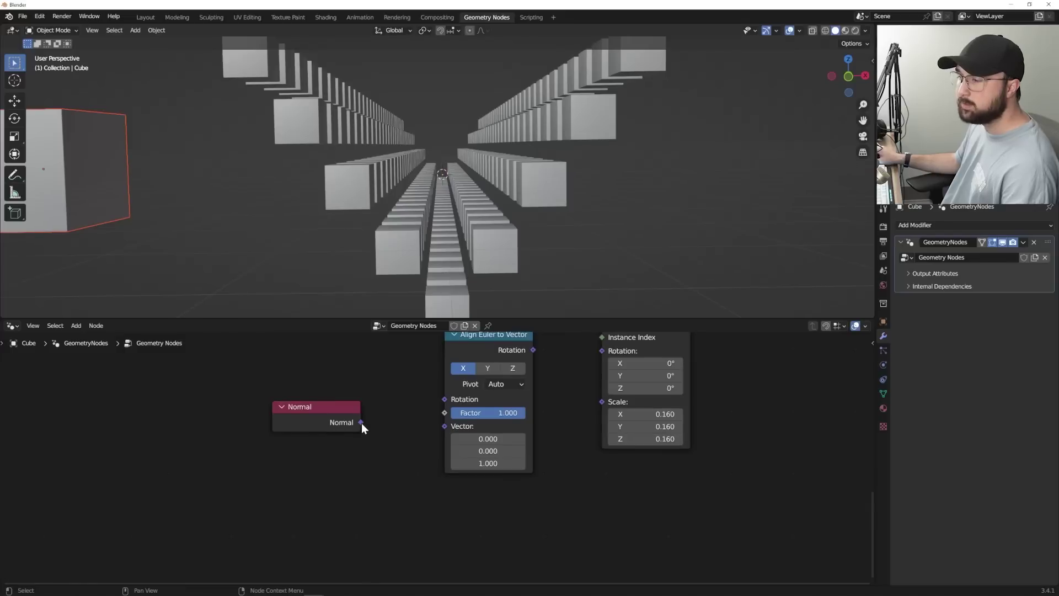
- Align the instances to the mesh normals by linking a Normal node through Align Euler to Vector into Rotation
drag(360, 421, 363, 423)
drag(440, 418, 446, 426)
middle_drag(503, 389, 461, 445)
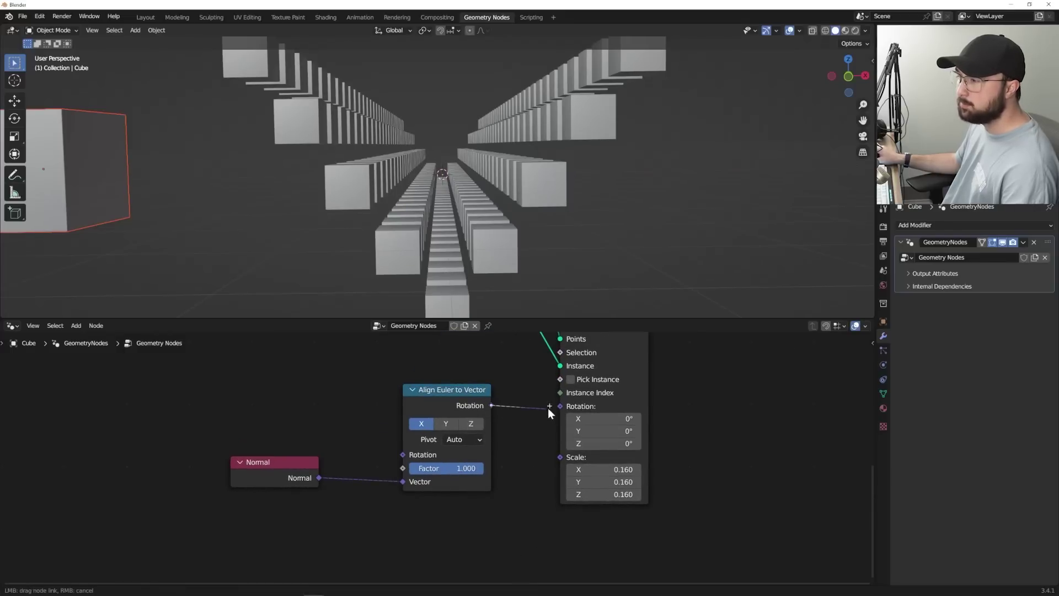
drag(547, 408, 555, 405)
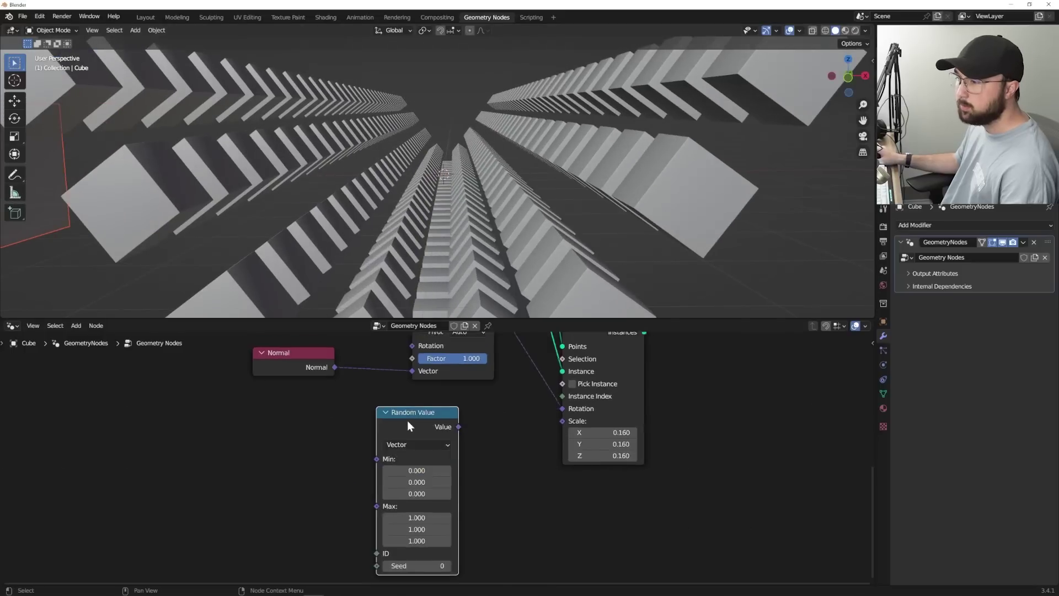
- Drive the instance scale with a vector Random Value node, set its three Max values to 0.230, and subdivide the mesh more densely
scroll(430, 422, down, 1)
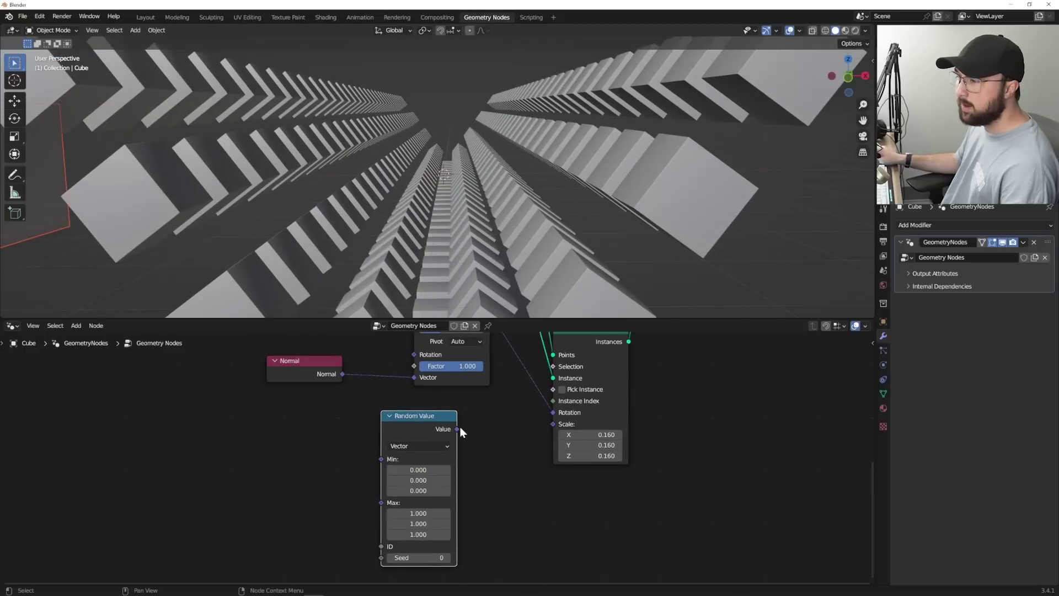
drag(554, 425, 553, 425)
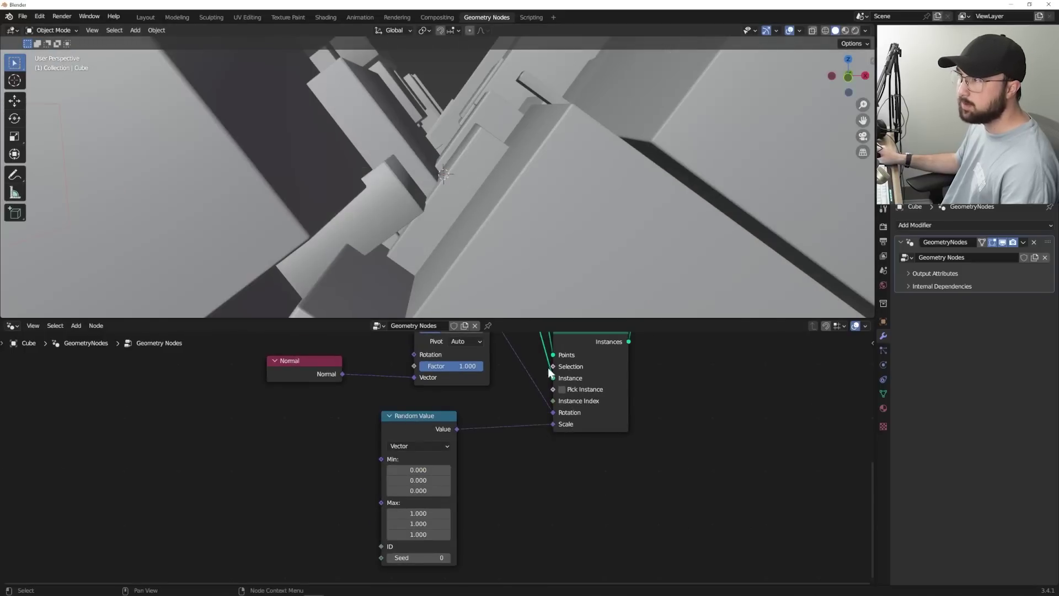
scroll(462, 536, down, 1)
drag(422, 501, 348, 518)
middle_drag(546, 226, 571, 219)
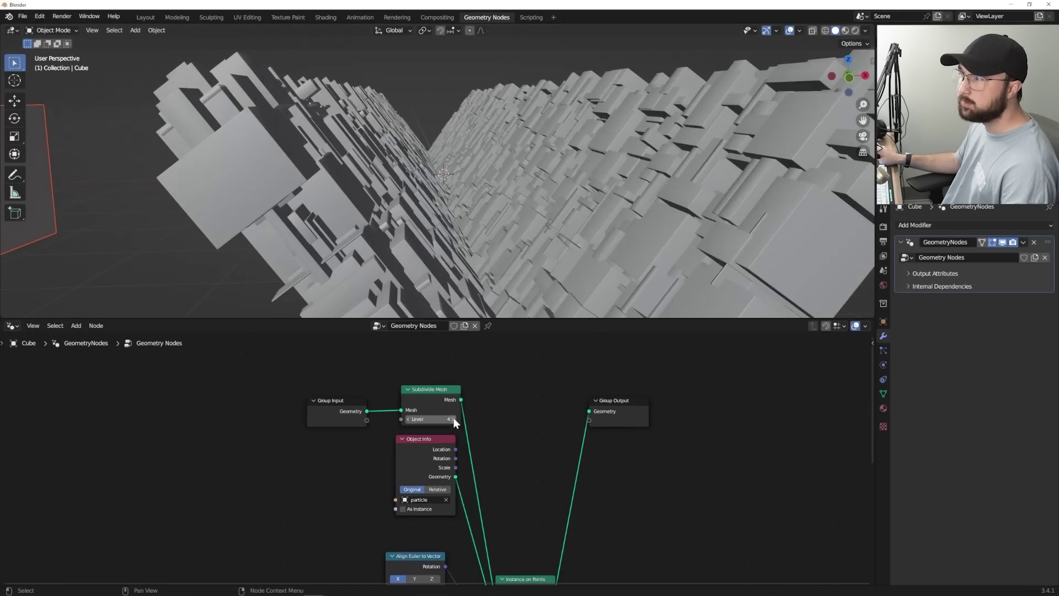
middle_drag(499, 265, 505, 250)
- Flatten the instanced cubes by setting the Random Value node's Max X to 0.030
middle_drag(500, 470, 539, 349)
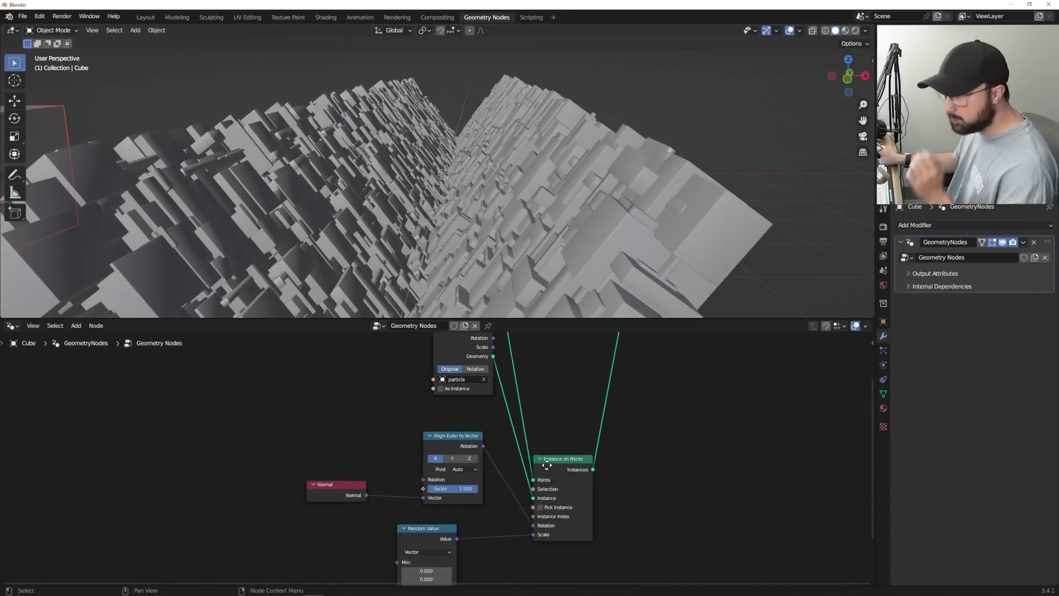
scroll(537, 491, up, 5)
middle_drag(488, 566, 518, 463)
middle_drag(540, 501, 542, 479)
scroll(542, 479, up, 2)
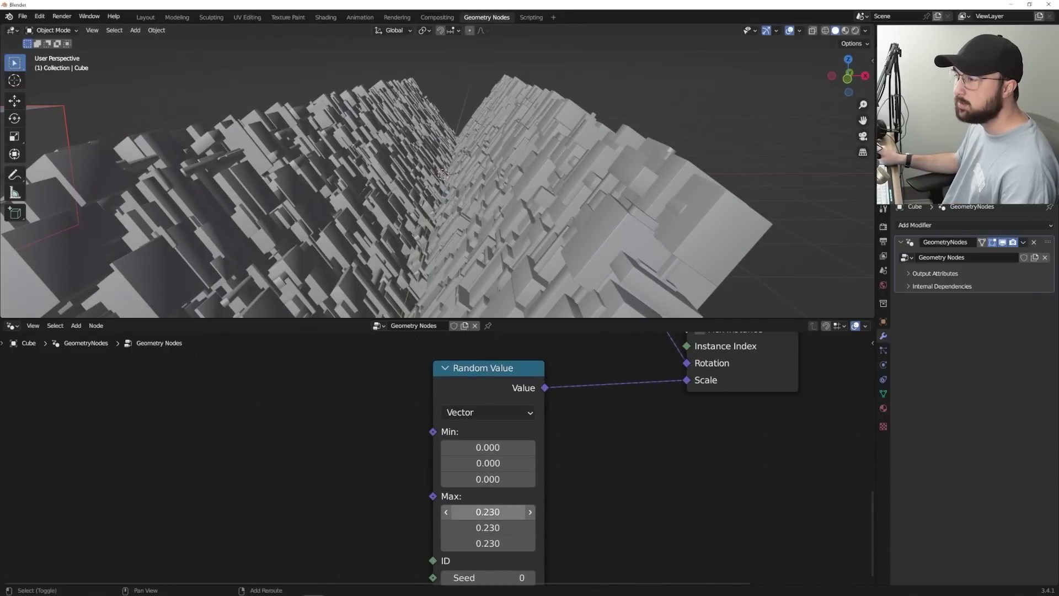
drag(487, 512, 458, 512)
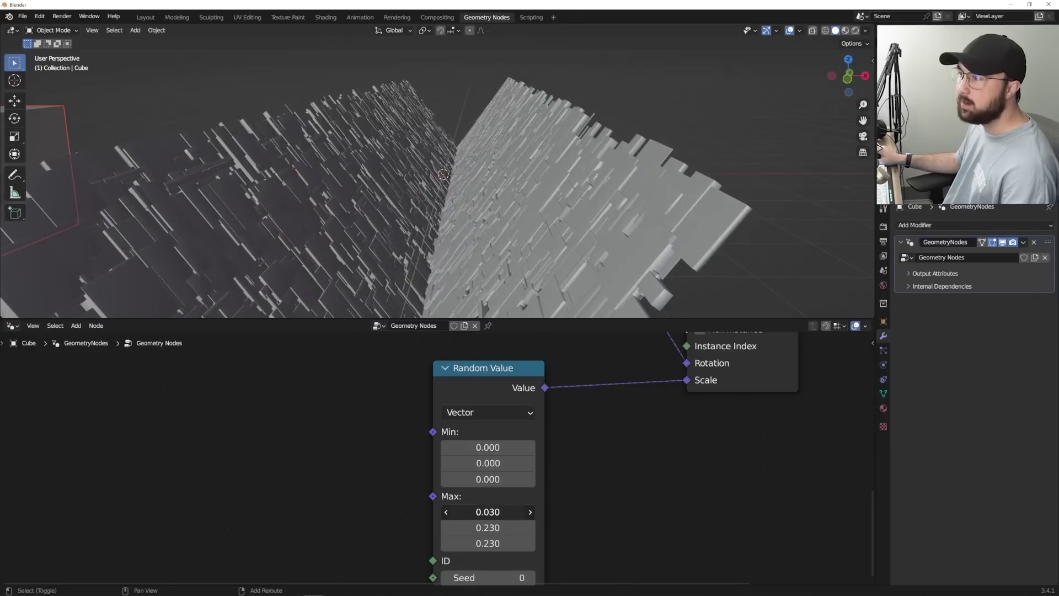
- Enable the Outline and Cavity options in the viewport shading settings
scroll(517, 230, up, 4)
click(864, 30)
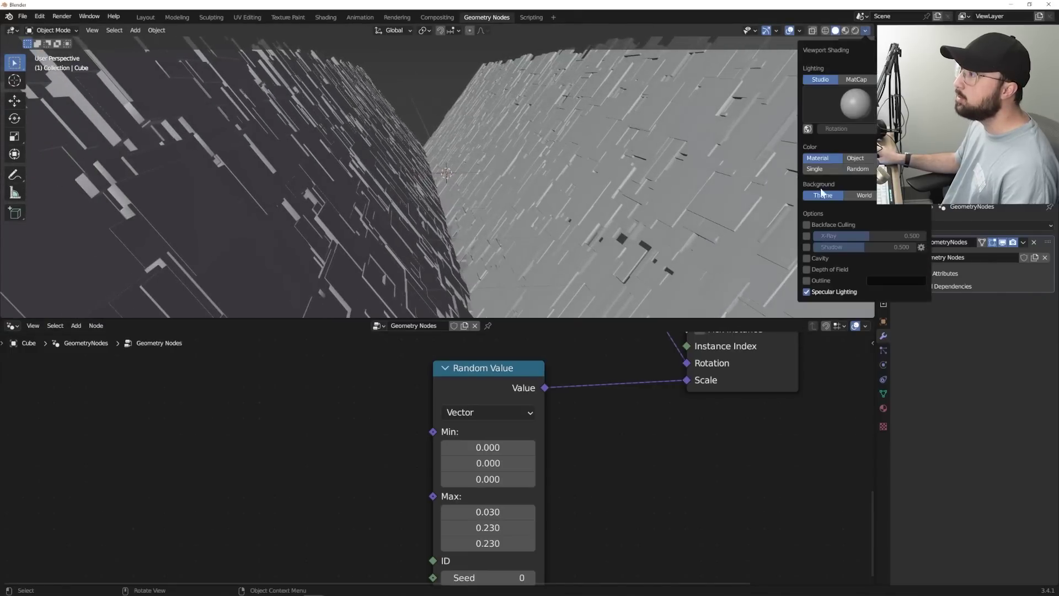
click(806, 280)
click(805, 258)
middle_drag(686, 243, 664, 242)
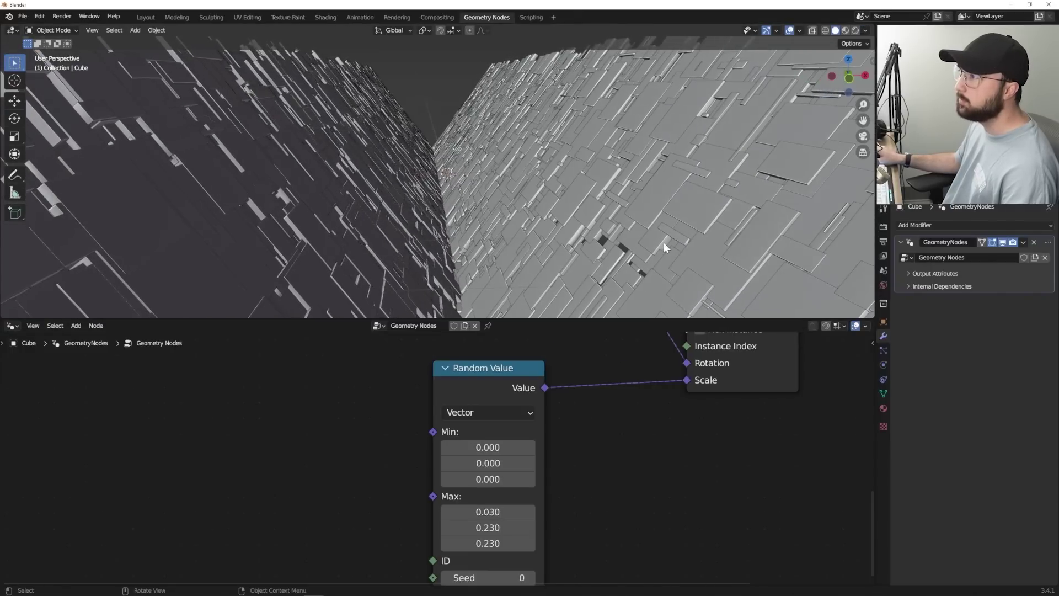
- Thicken the instanced cubes by raising Max X on the Random Value node that drives their scale
shift+drag(515, 513, 554, 514)
middle_drag(561, 280, 556, 201)
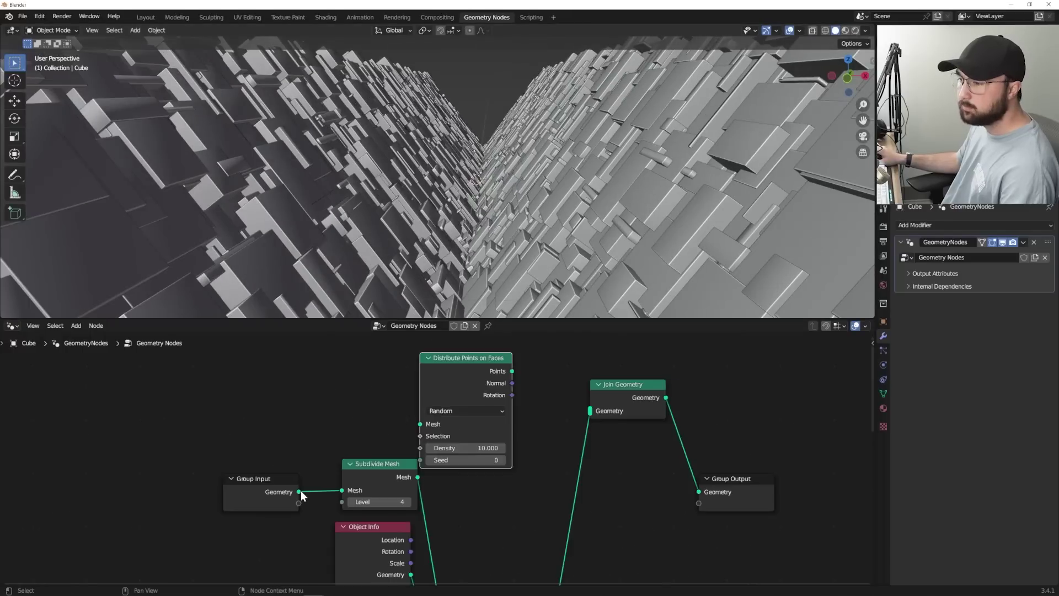
- Scatter points with Distribute Points on Faces, offset them through Set Position with a vector Random Value (Max X -0.050), and join them to the output
drag(299, 491, 425, 423)
middle_drag(539, 414, 432, 416)
drag(617, 491, 754, 461)
drag(530, 398, 616, 398)
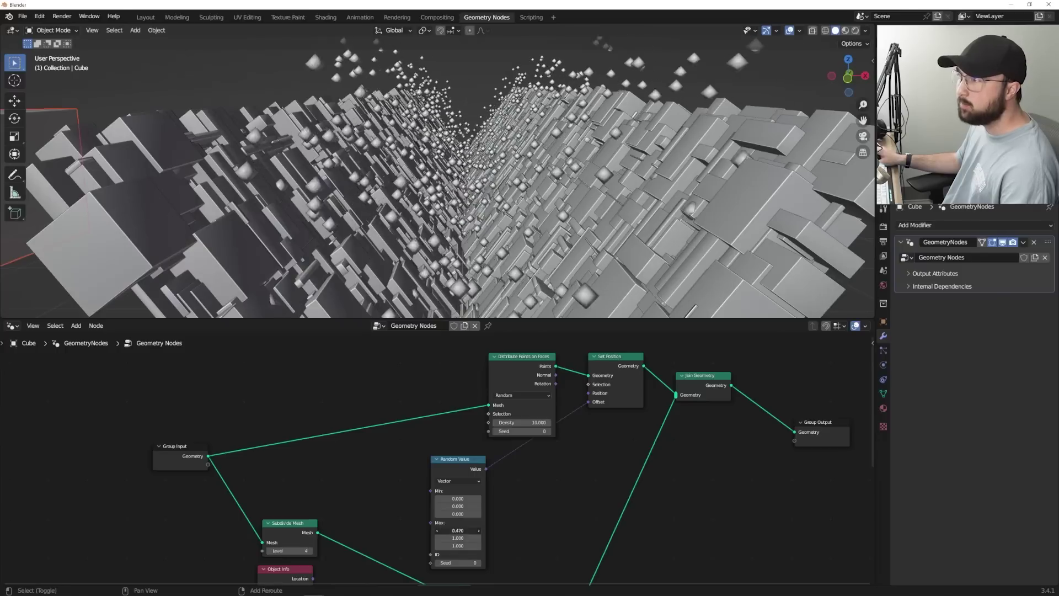
drag(457, 530, 463, 530)
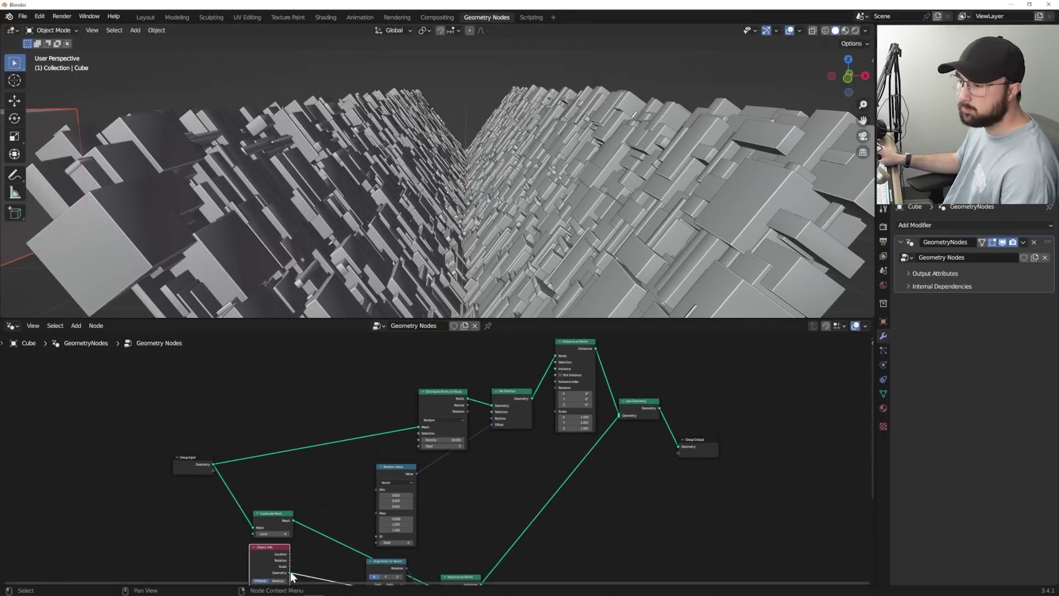
- Instance the Object Info geometry on the scattered points and set the instance scale to 0.020 on all three axes
drag(289, 573, 481, 404)
drag(552, 369, 555, 369)
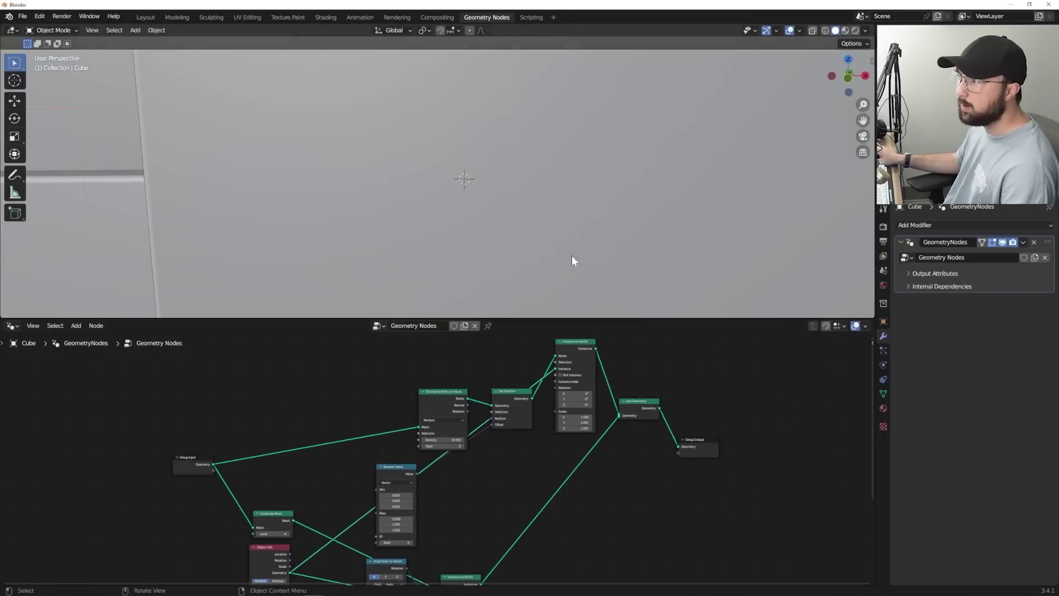
scroll(627, 427, up, 2)
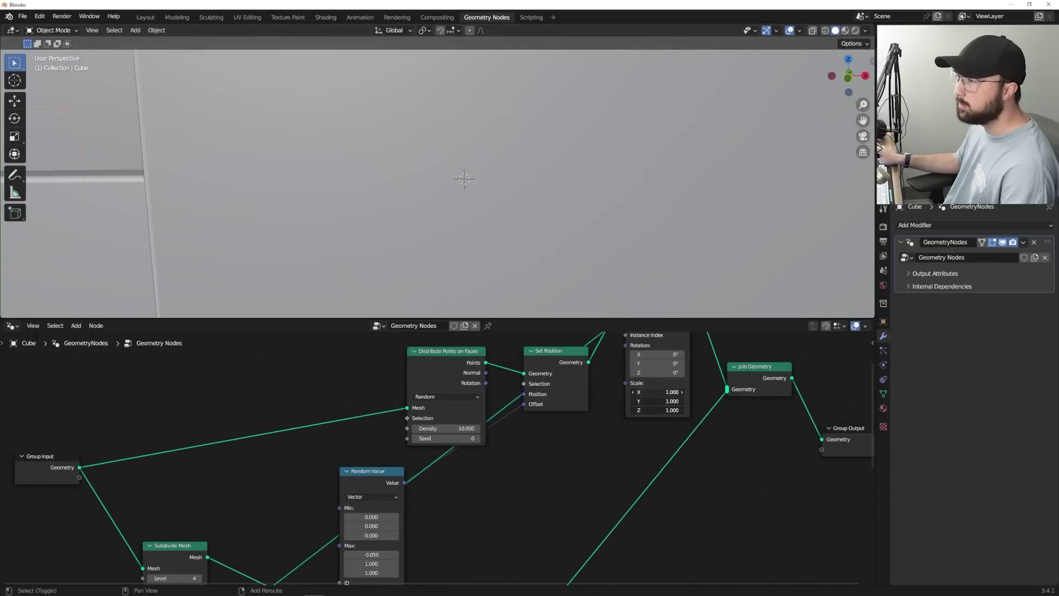
drag(657, 401, 600, 401)
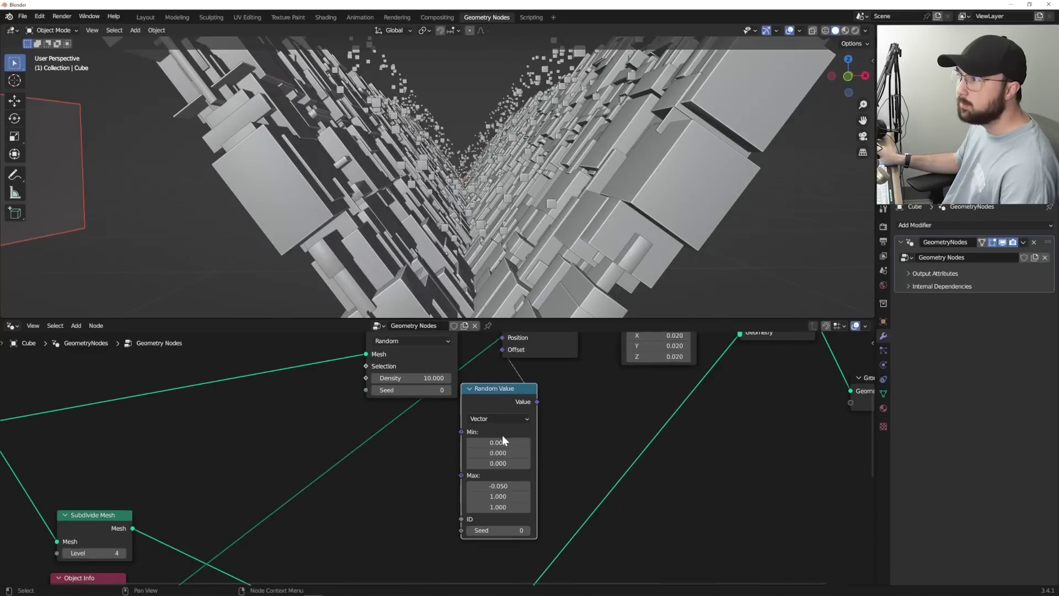
- Try different Max values on the Random Value node that offsets the scattered cubes, then undo the change
drag(500, 486, 513, 506)
key(ctrl+z)
middle_drag(441, 182, 470, 159)
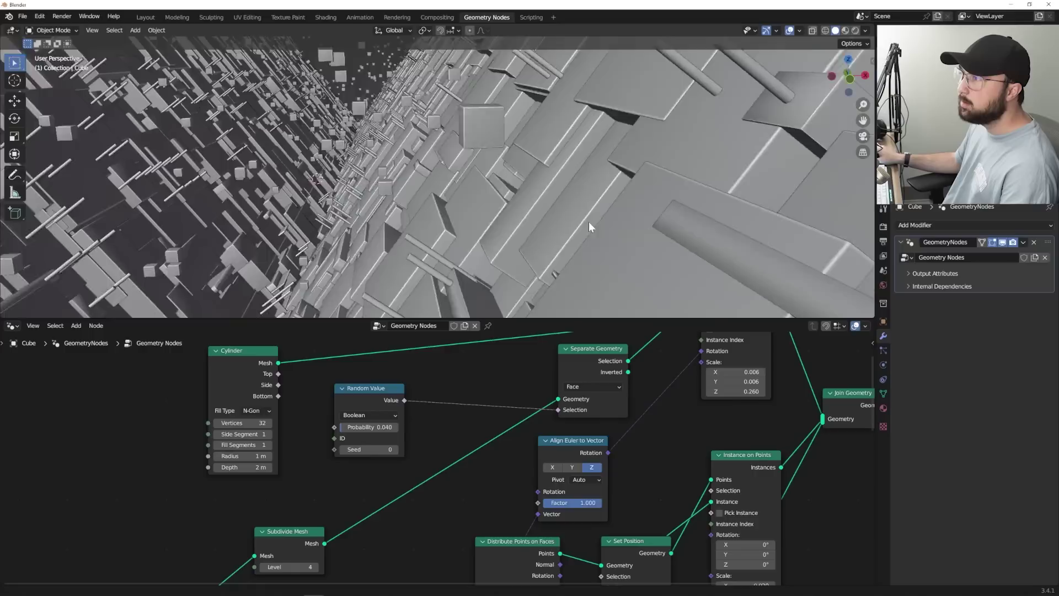
middle_drag(589, 222, 556, 230)
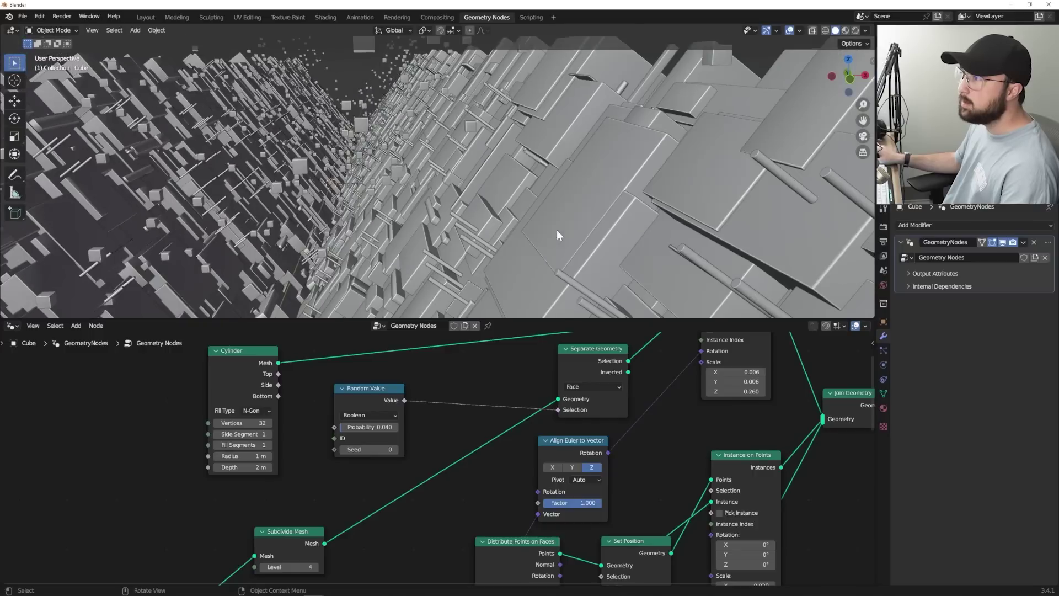
- Tidy the Random Value and Separate Geometry nodes, and set the boolean Random Value seed to 9 to redistribute the cylinders
middle_drag(580, 269, 586, 269)
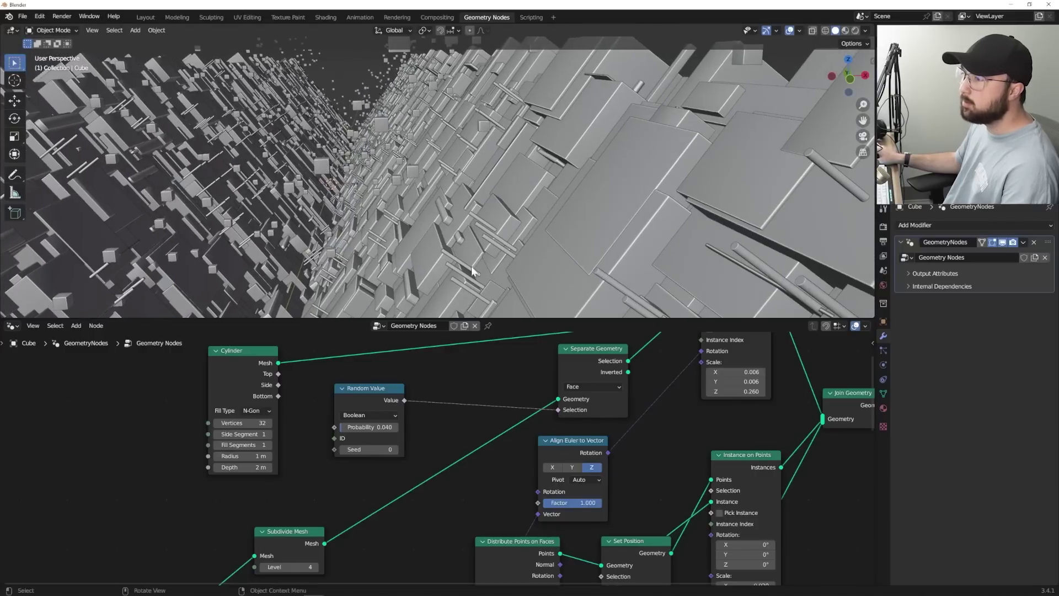
middle_drag(342, 447, 358, 479)
drag(387, 426, 392, 430)
scroll(615, 395, down, 1)
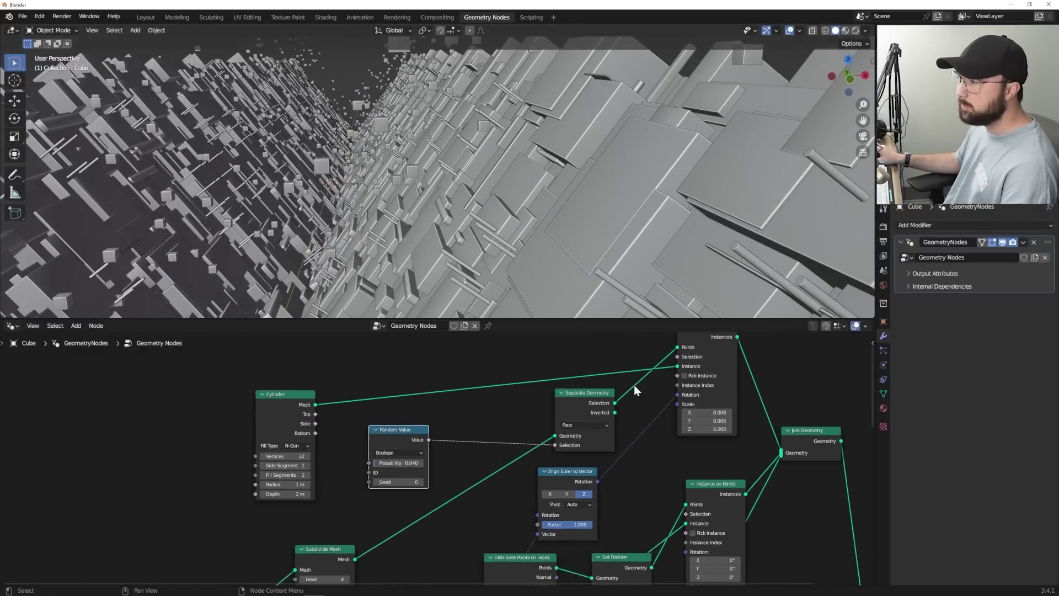
drag(578, 400, 580, 393)
middle_drag(567, 397, 489, 426)
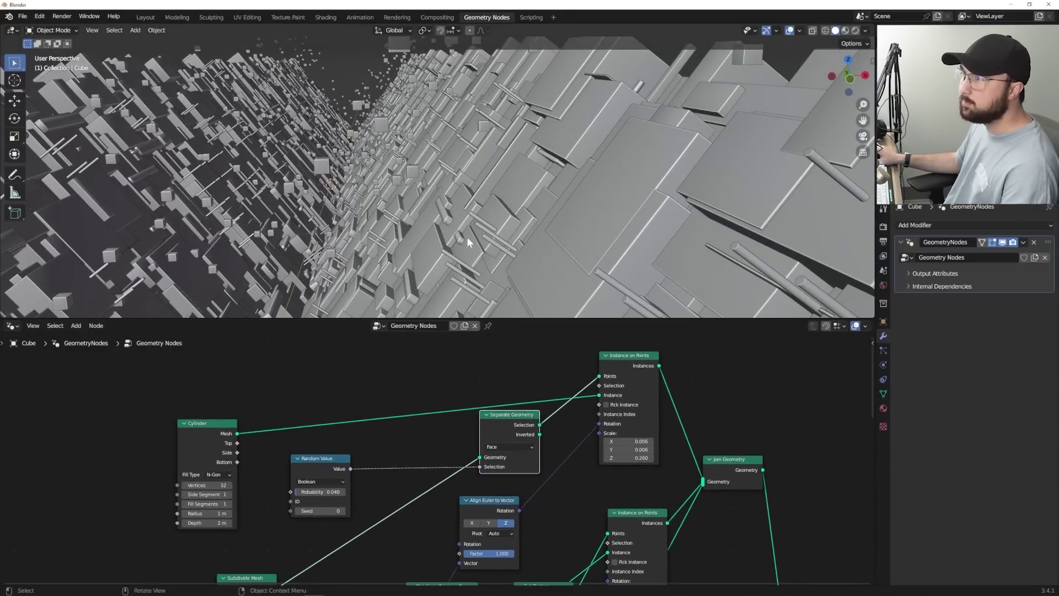
click(342, 510)
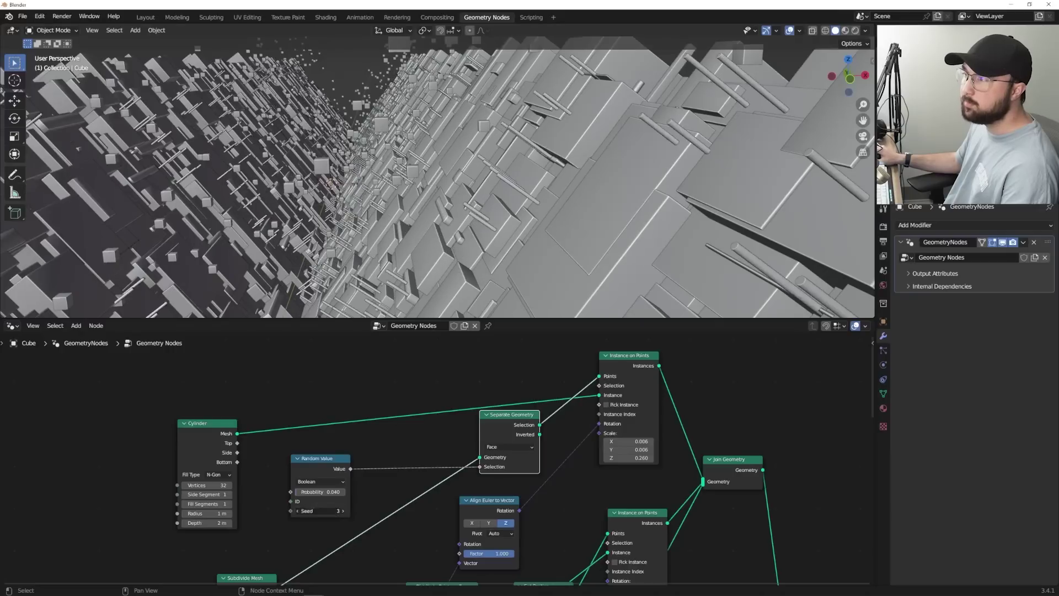
click(343, 511)
click(343, 511)
click(342, 511)
click(343, 510)
click(343, 511)
click(343, 511)
middle_drag(474, 210, 535, 217)
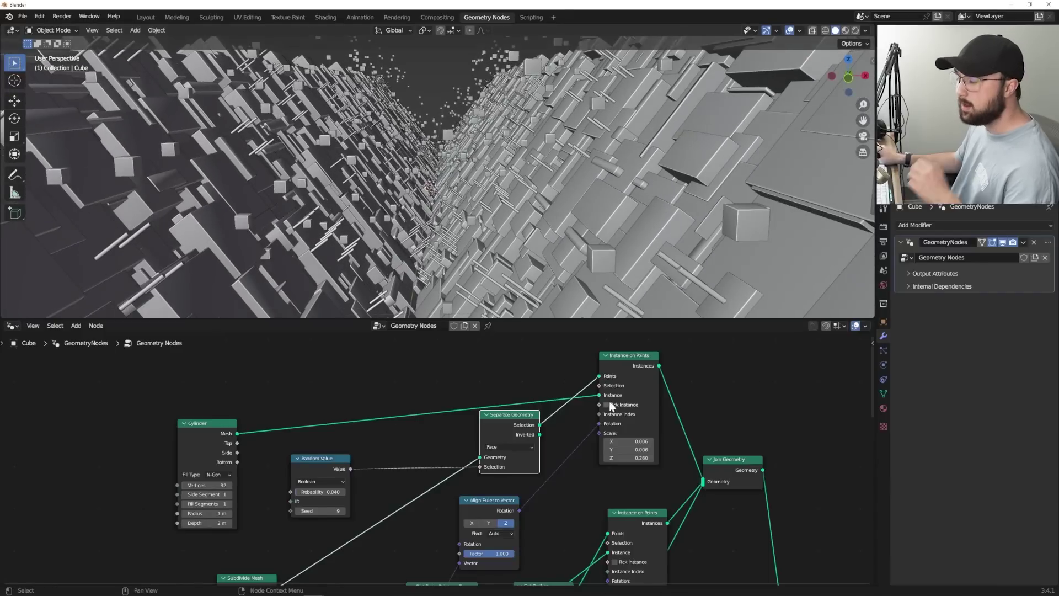
- Hide the cube-covered tunnel object in the viewport
mouse_move(608, 395)
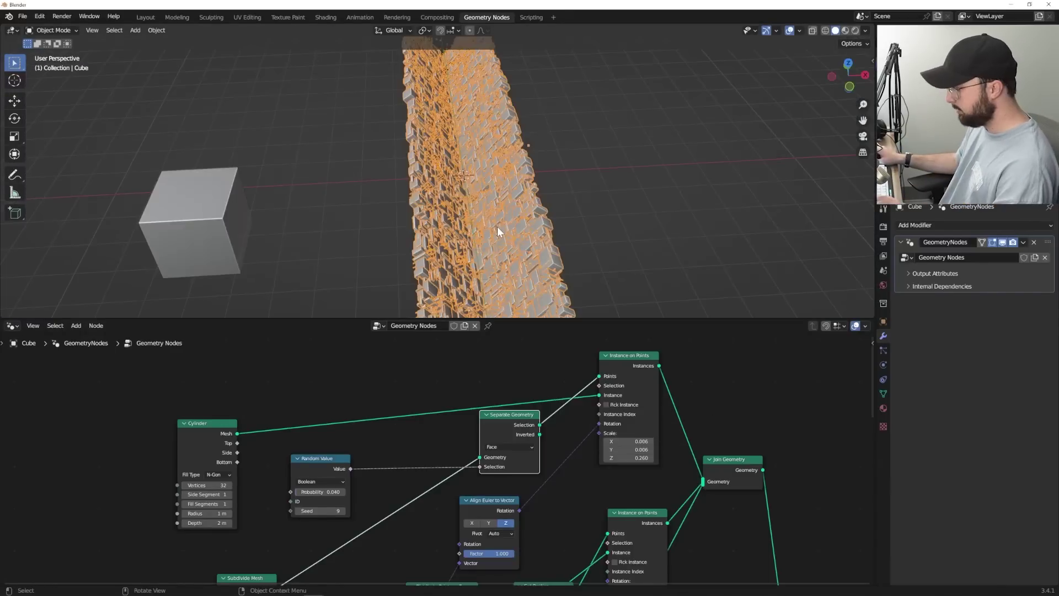
key(h)
scroll(502, 141, up, 2)
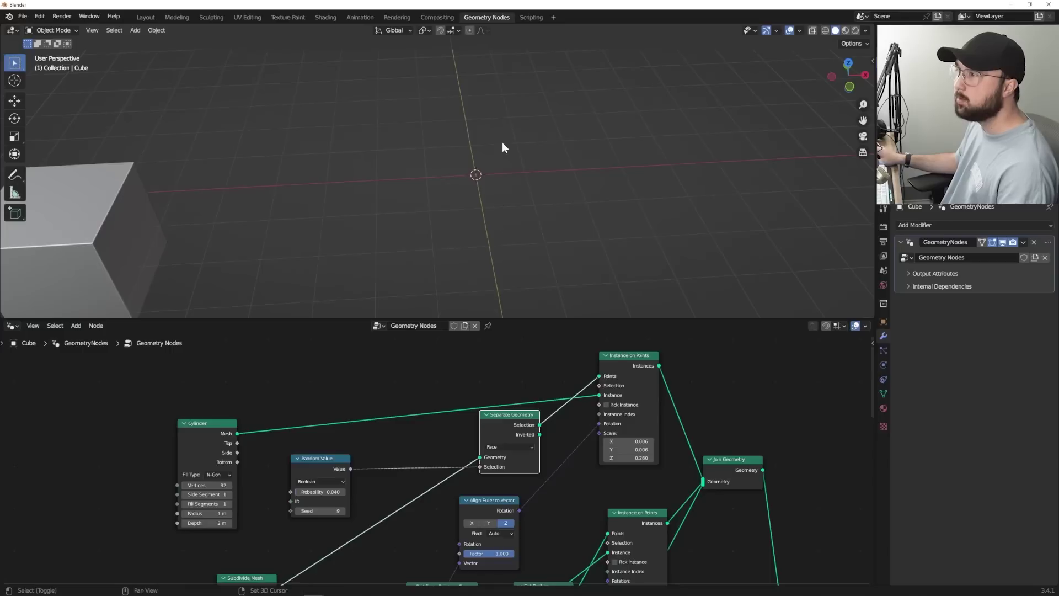
- Add a mesh circle with 3 vertices and N-Gon fill to form a solid triangle
key(shift+a)
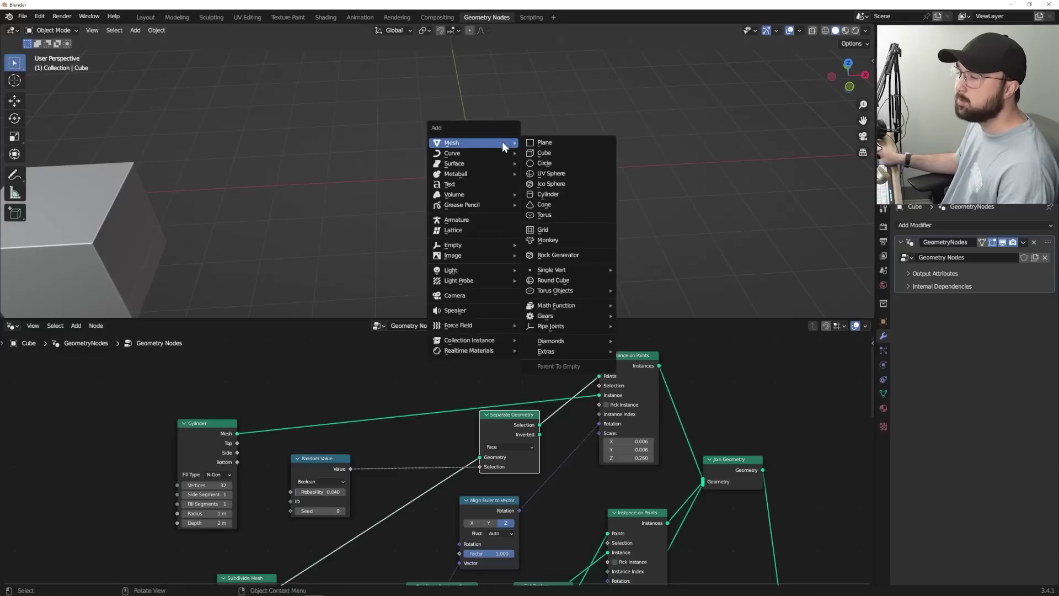
click(562, 162)
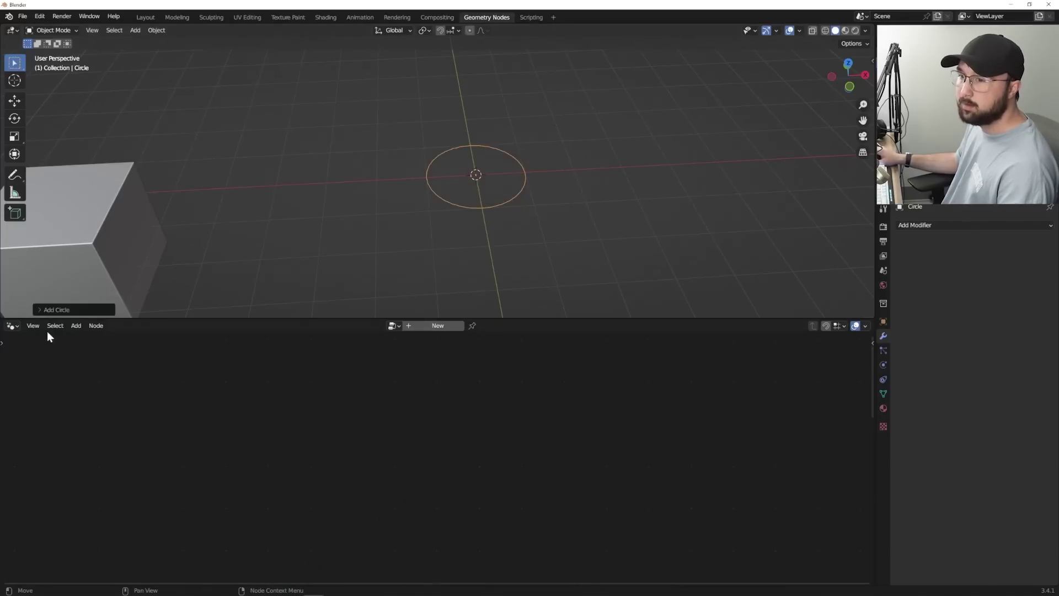
click(39, 309)
click(149, 198)
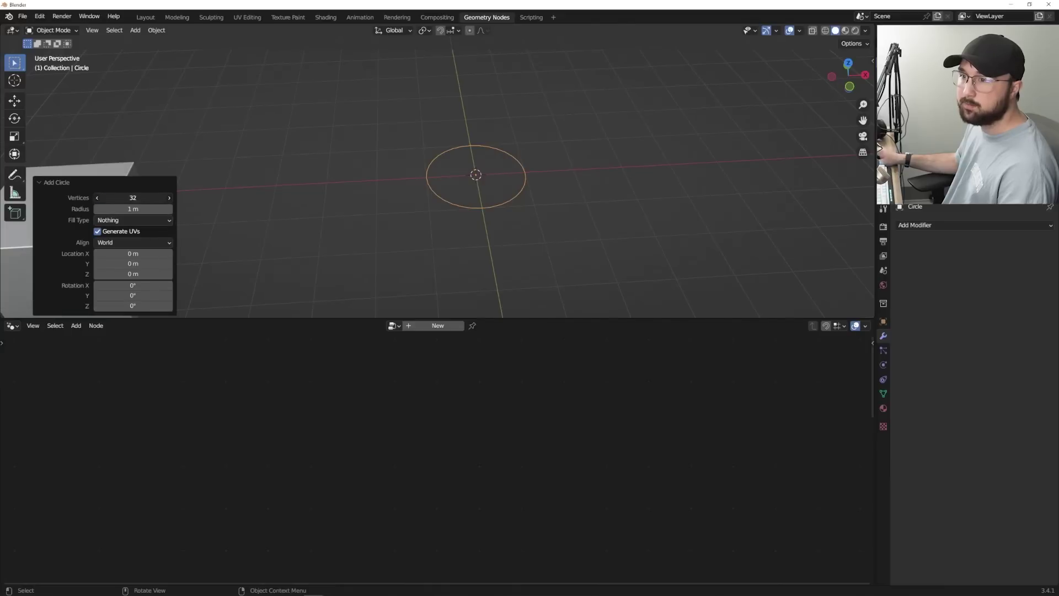
text(3)
key(Return)
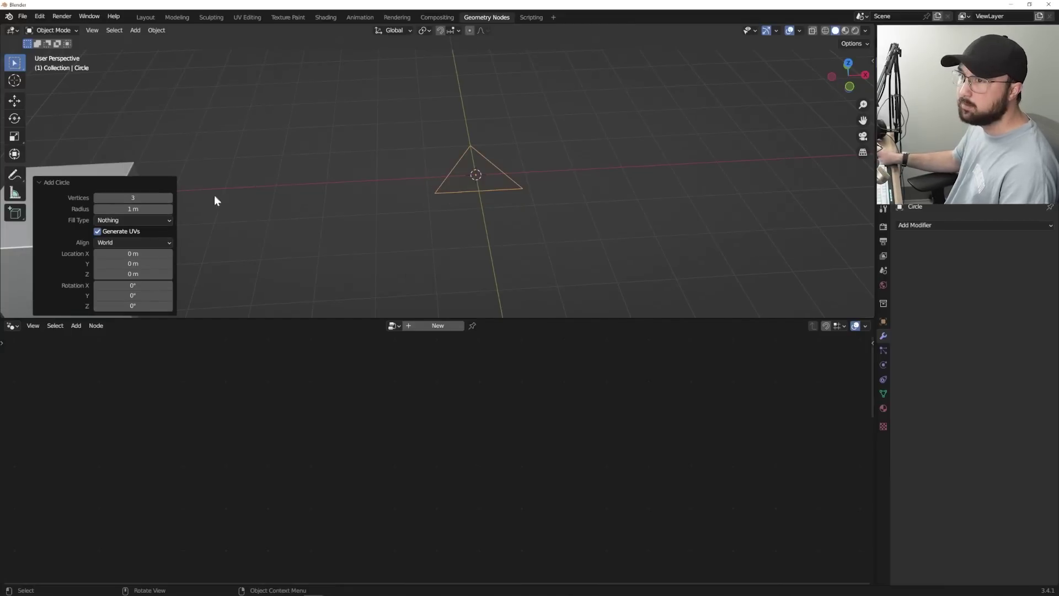
click(110, 223)
click(130, 237)
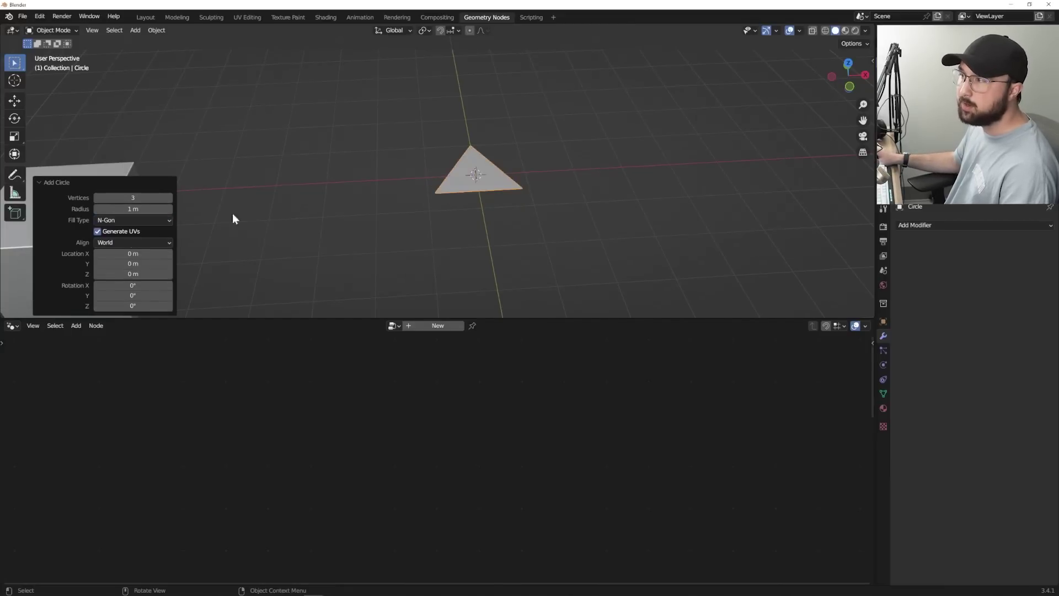
- Turn the triangle into a thin frame with a Wireframe modifier
click(947, 225)
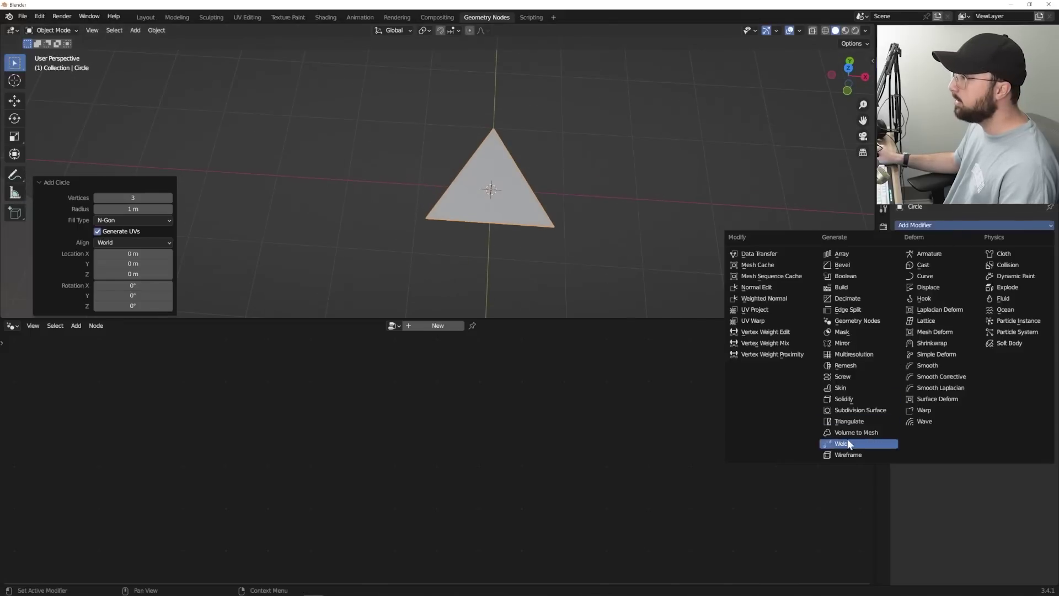
click(852, 455)
middle_drag(675, 314, 478, 250)
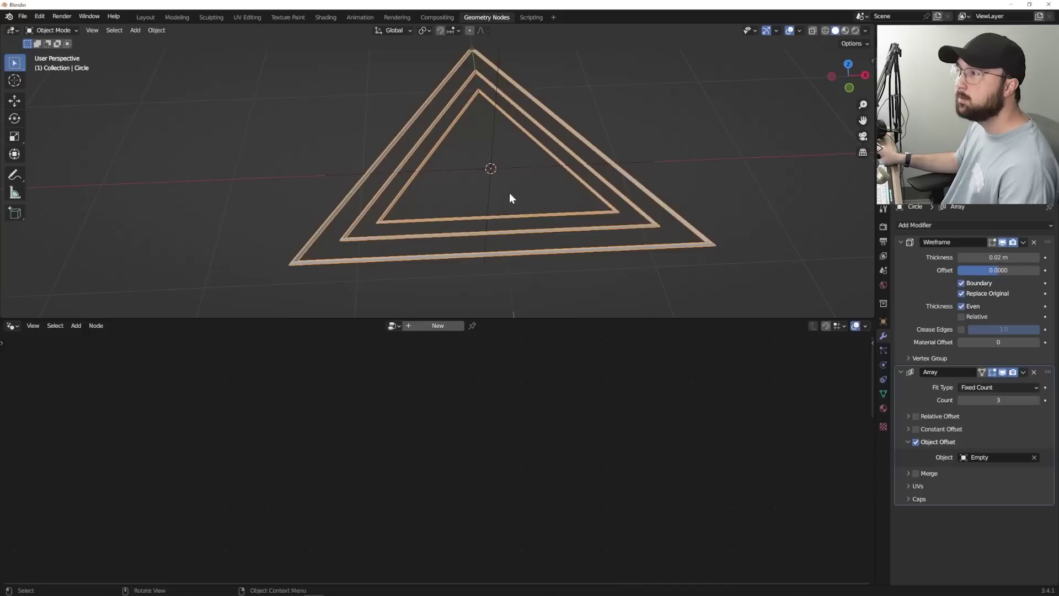
- Enable the Wireframe's Boundary option and array the triangle with a count of 3, using an empty as Object Offset for nested copies
middle_drag(509, 193, 504, 170)
click(497, 172)
click(631, 208)
middle_drag(642, 202, 460, 105)
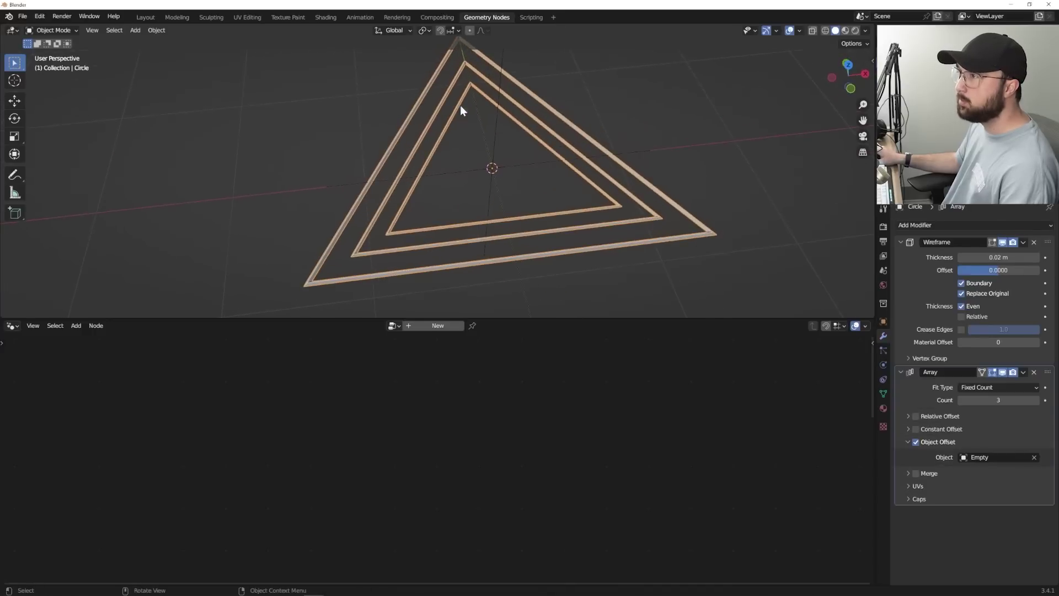
- Thin the triangle frames by setting the Wireframe thickness to 0.0157 m
middle_drag(518, 179, 605, 201)
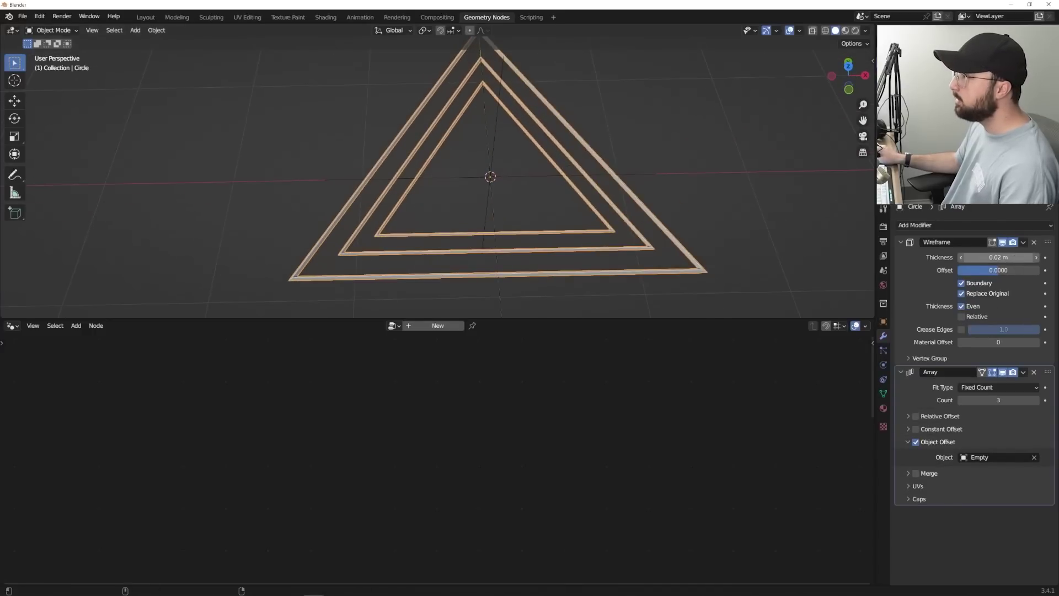
drag(998, 257, 982, 257)
scroll(580, 166, down, 3)
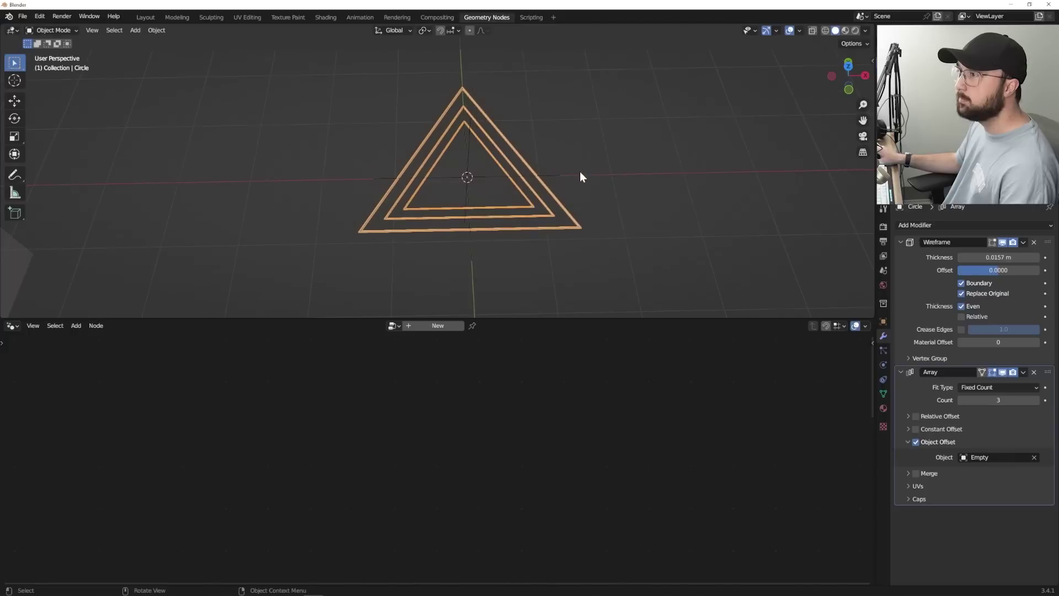
middle_drag(441, 182, 434, 196)
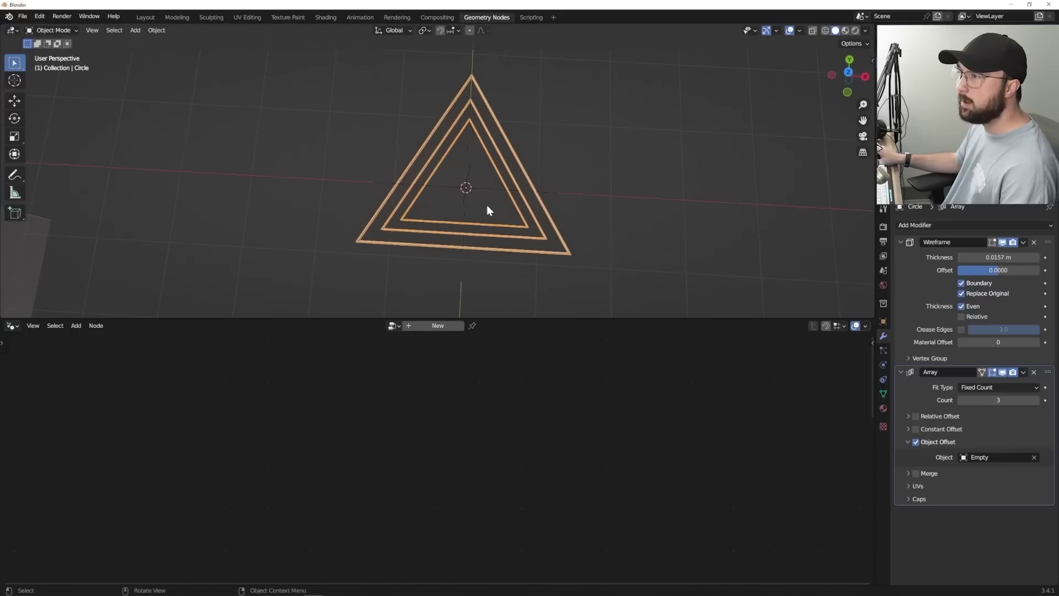
scroll(488, 205, up, 2)
- Unhide the cube-covered tunnel around the triangles
key(alt+h)
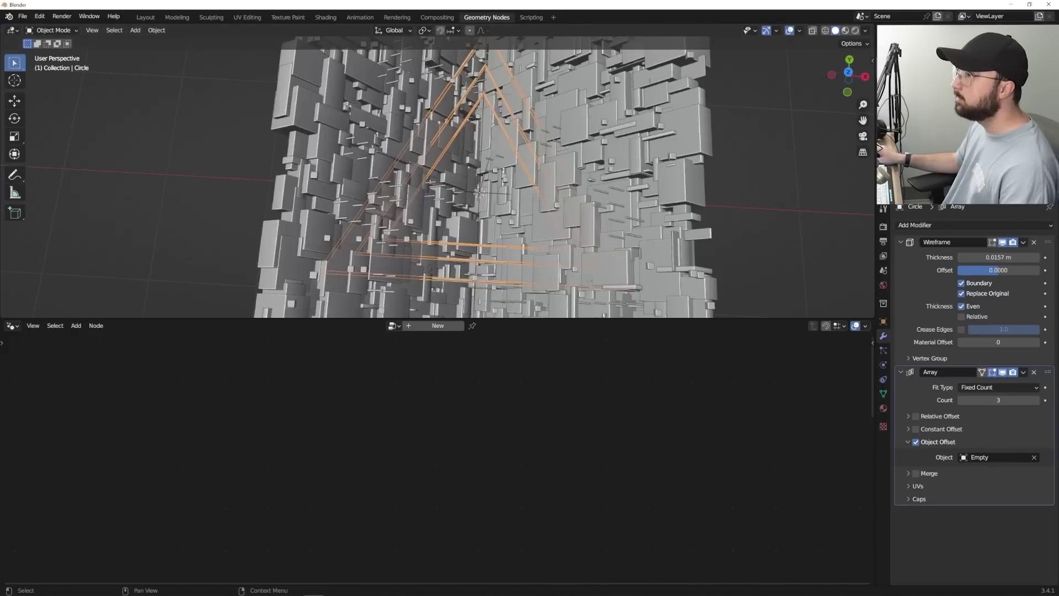
scroll(573, 164, down, 5)
middle_drag(573, 164, 538, 131)
scroll(538, 131, up, 3)
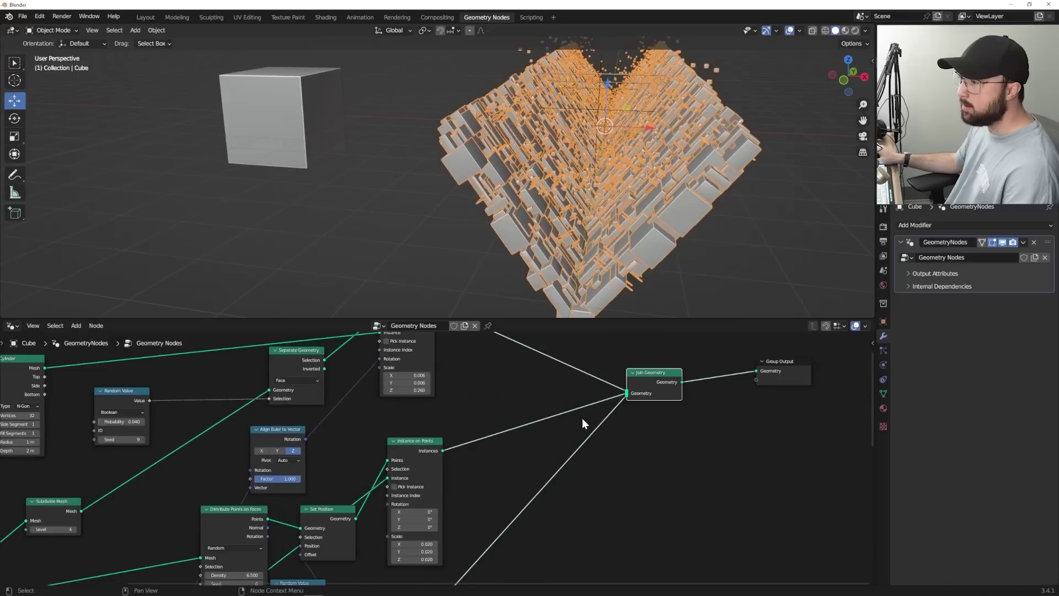
scroll(562, 440, up, 4)
- Insert a Set Material node between the cylinders' Instance on Points and Join Geometry
key(shift+a)
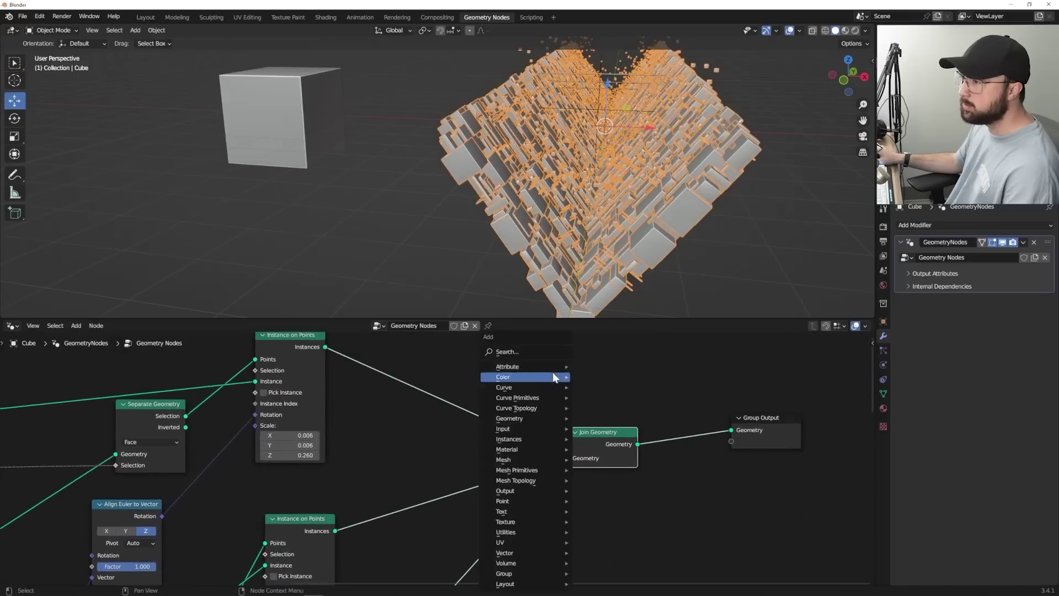
text(set)
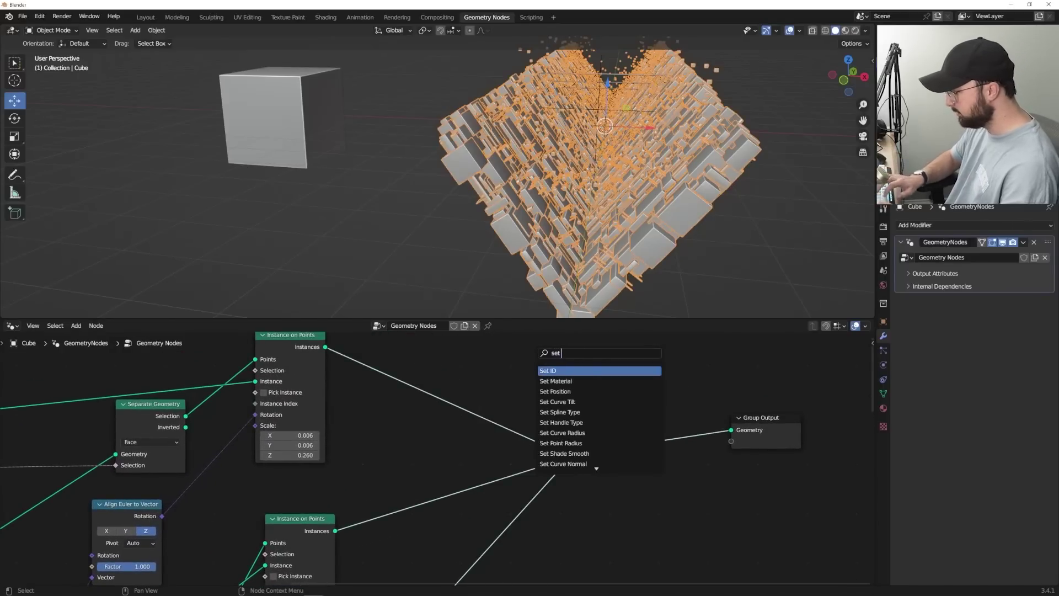
text( m)
key(Return)
click(427, 392)
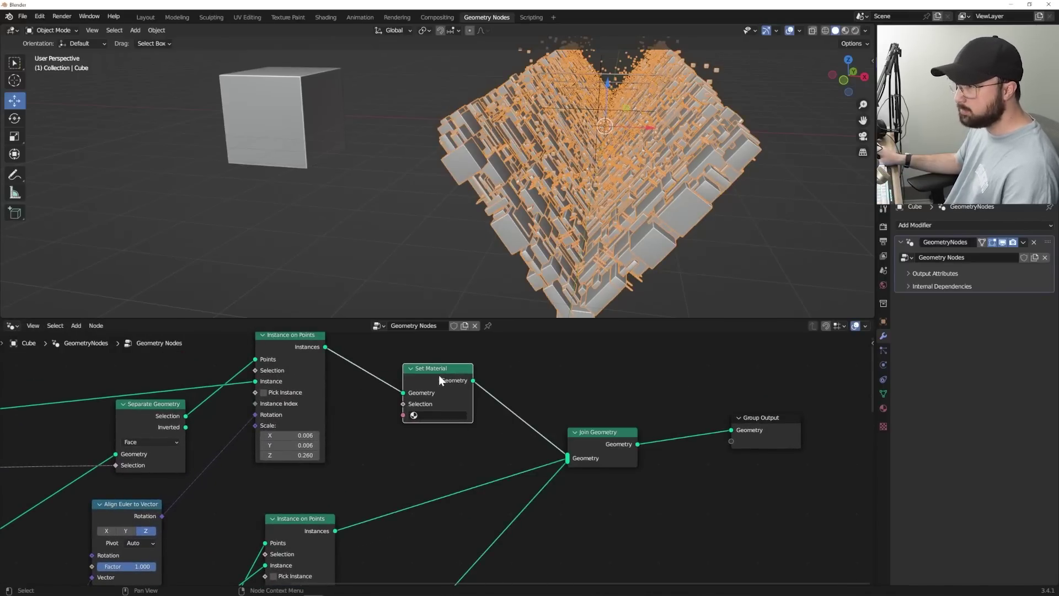
- Duplicate the Set Material node onto the other two branches feeding Join Geometry and space the nodes out
key(shift+d)
click(455, 466)
key(shift+d)
click(513, 530)
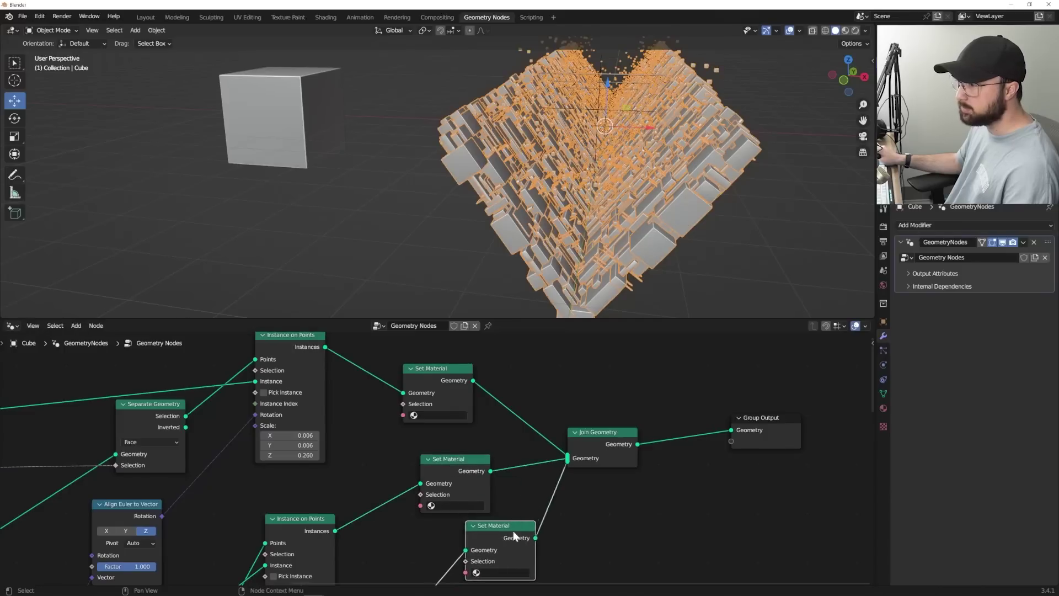
drag(513, 530, 505, 530)
drag(607, 436, 638, 426)
middle_drag(588, 452, 621, 423)
drag(531, 499, 502, 504)
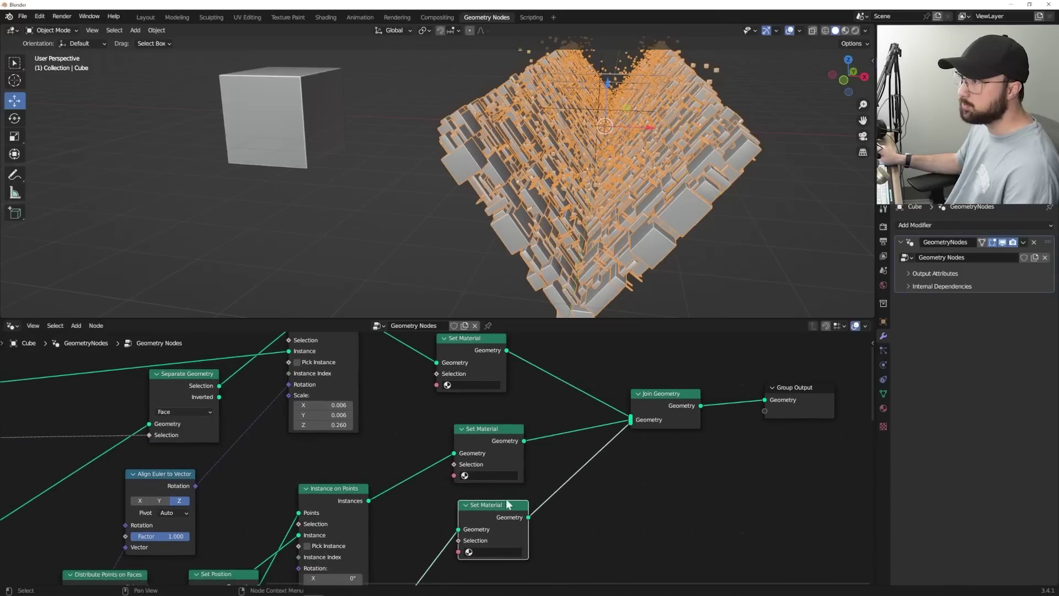
- Give the tunnel object a material with Metallic 1.000 and a darker grey base color
click(883, 408)
click(1008, 359)
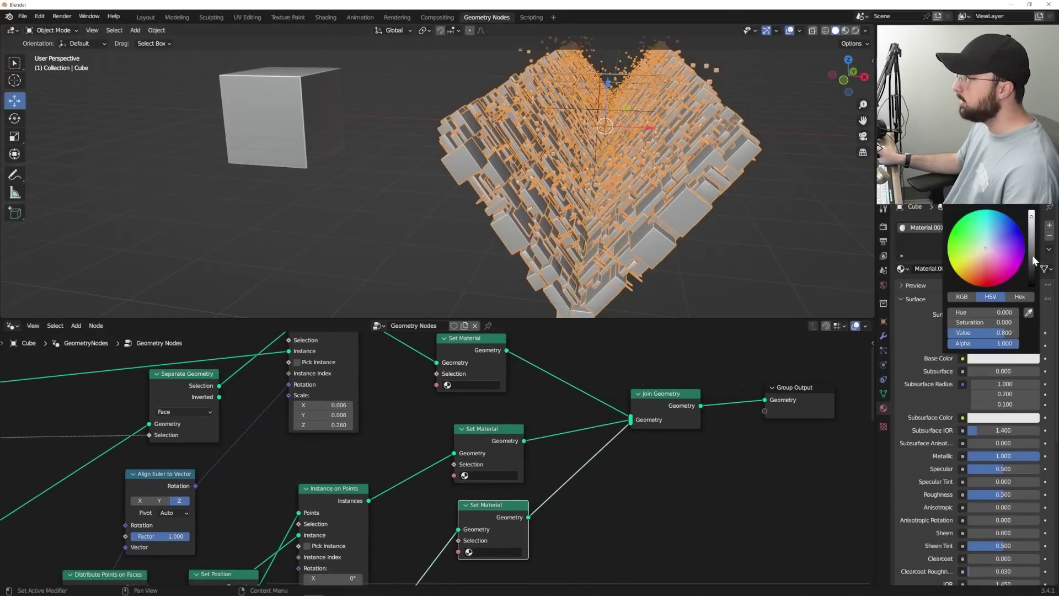
click(1031, 252)
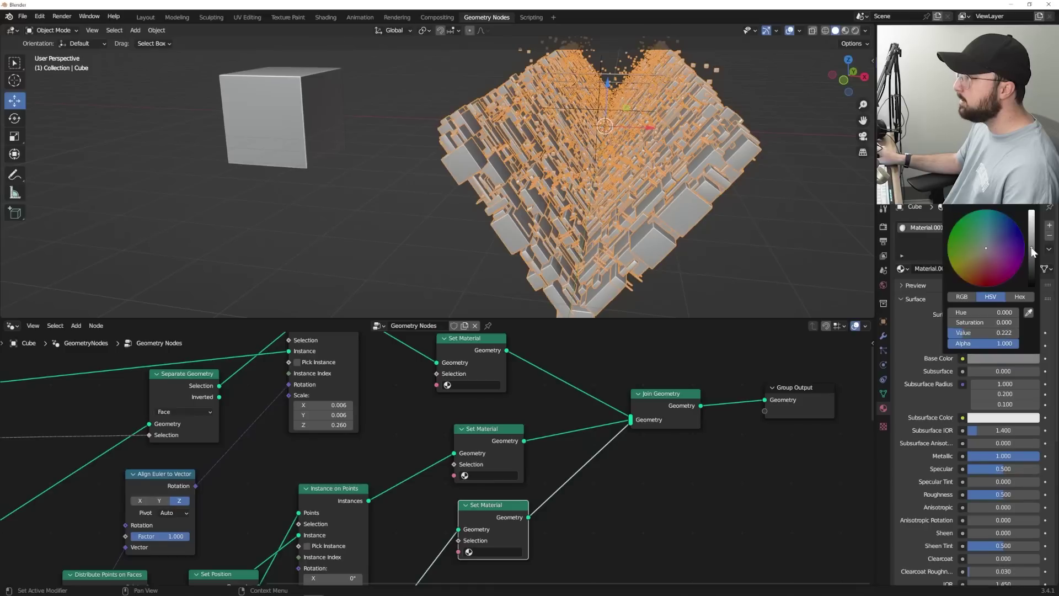
- Rename the tunnel's metallic material as vor
click(939, 271)
text(vor)
key(Return)
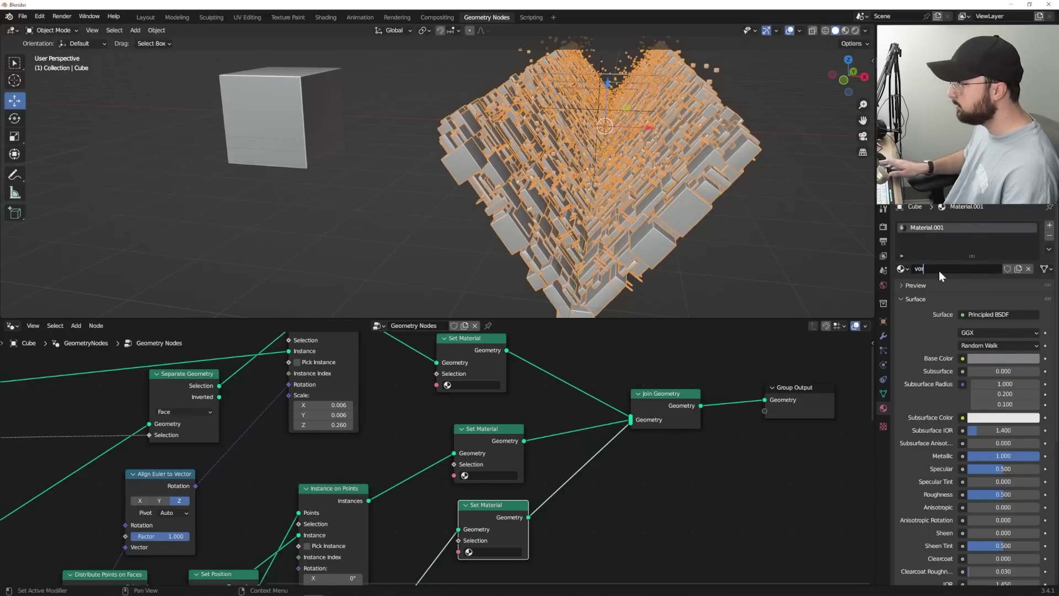
- Add a second material slot with a new material named glow and set its surface to Emission
click(1048, 225)
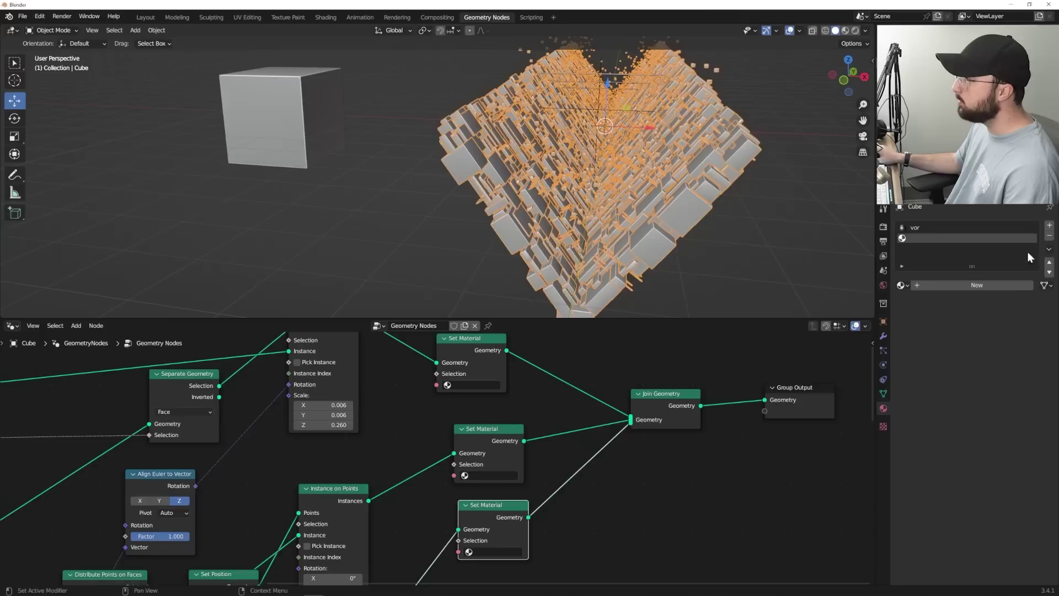
click(987, 285)
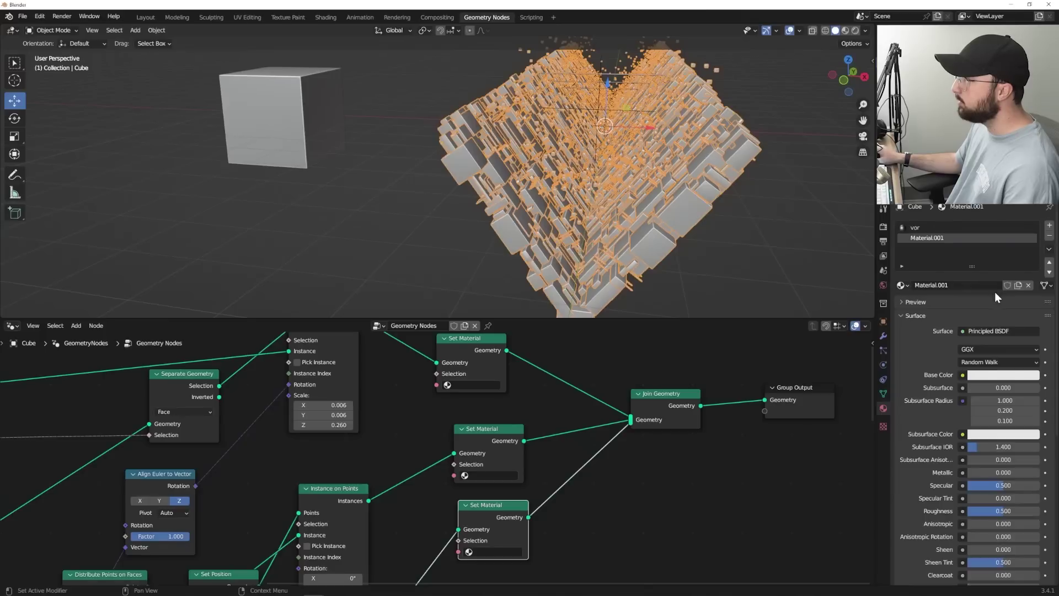
click(951, 285)
text(glow)
key(Return)
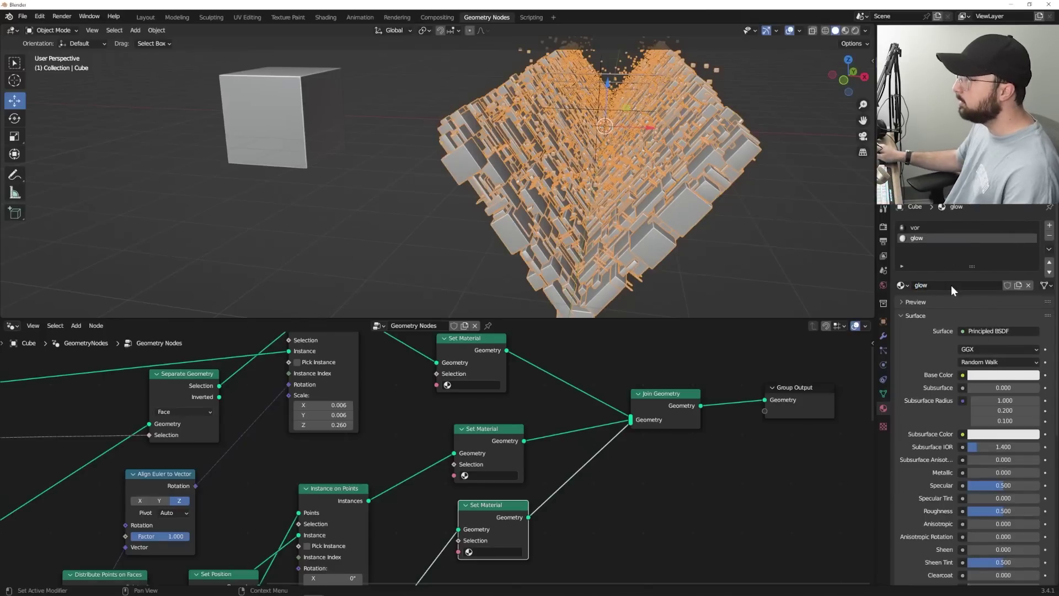
click(990, 331)
click(927, 241)
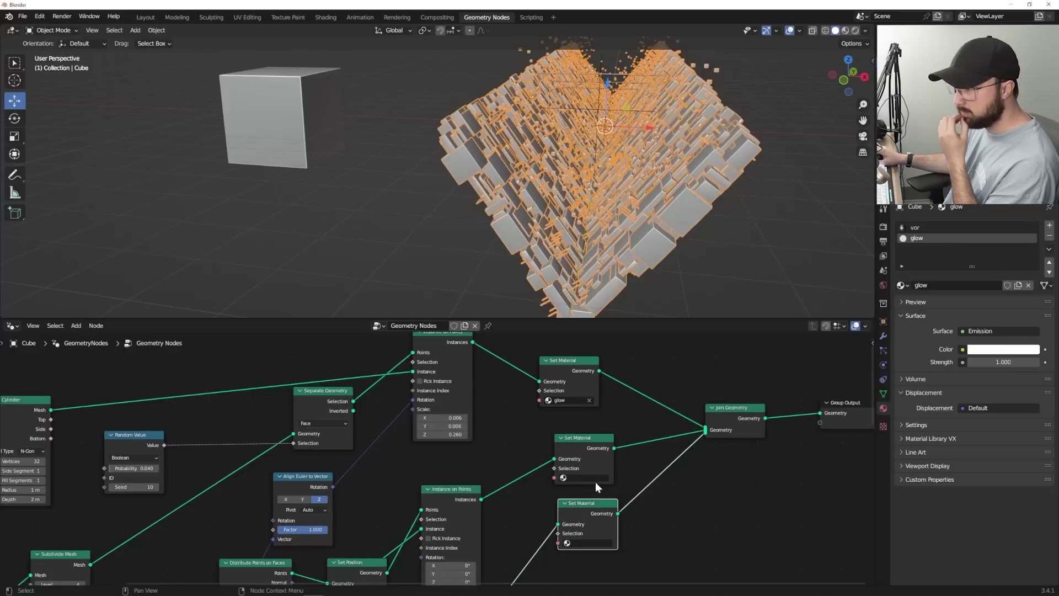
- Assign glow to the cylinders' Set Material node and vor to the other two, then align the glow node with them
click(587, 542)
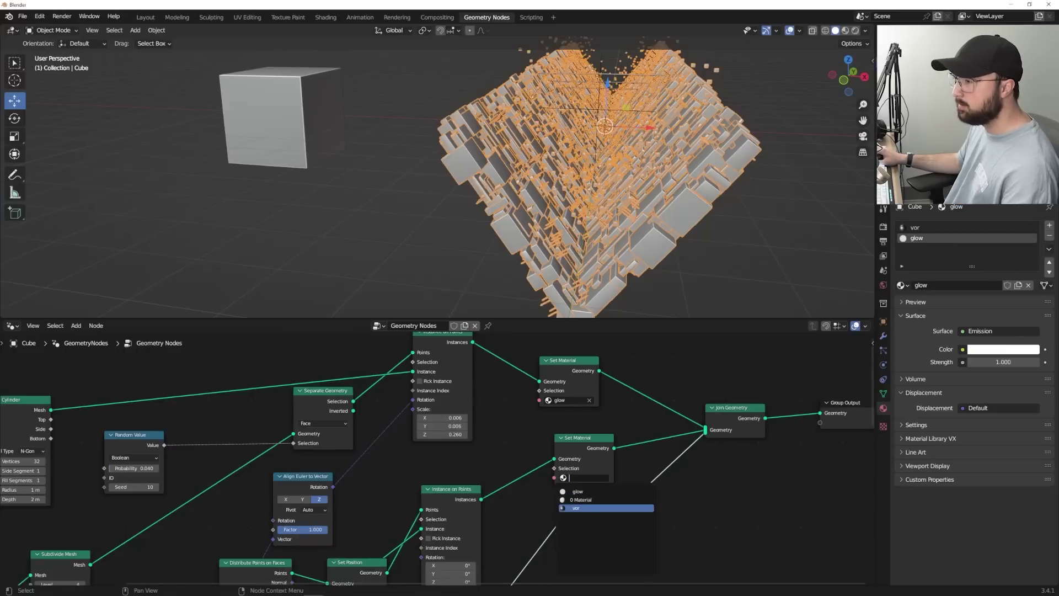
click(590, 471)
shift+scroll(585, 436, down, 1)
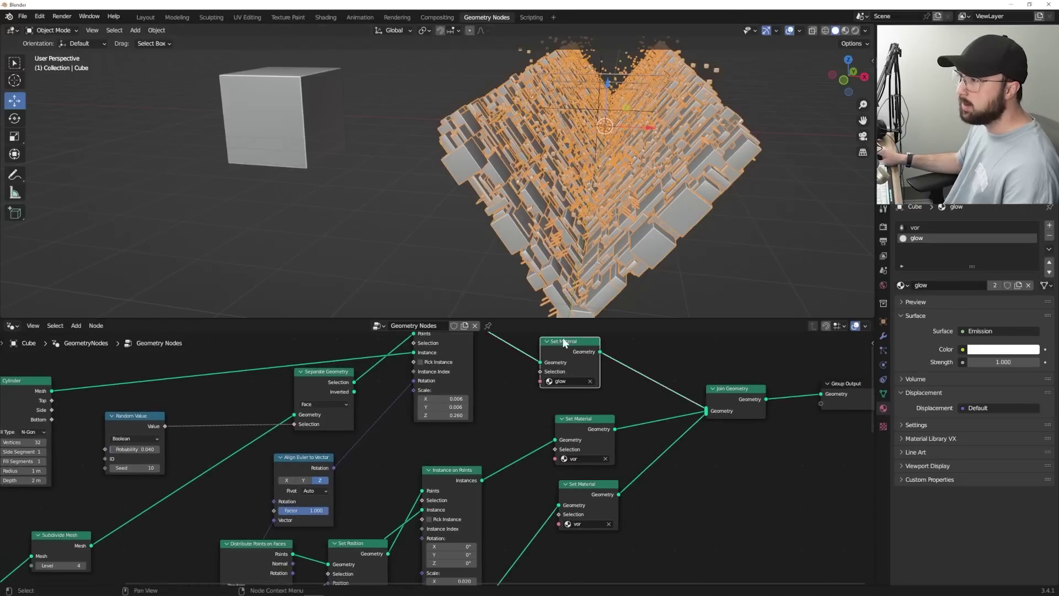
drag(563, 342, 579, 345)
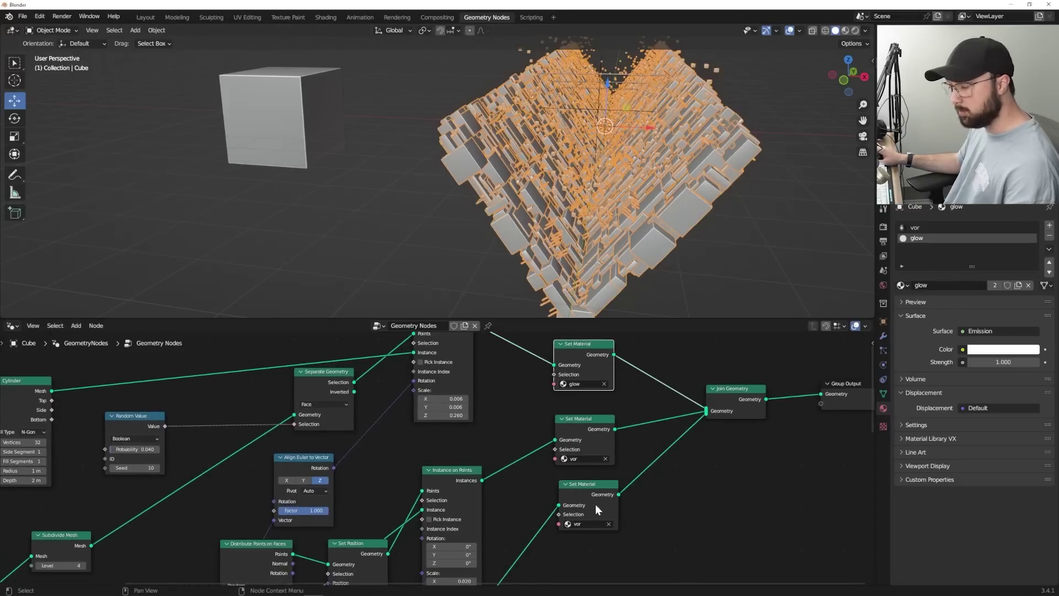
- In the Shading workspace, display the nodes of the vor material in slot 1 and widen the node editor
click(326, 17)
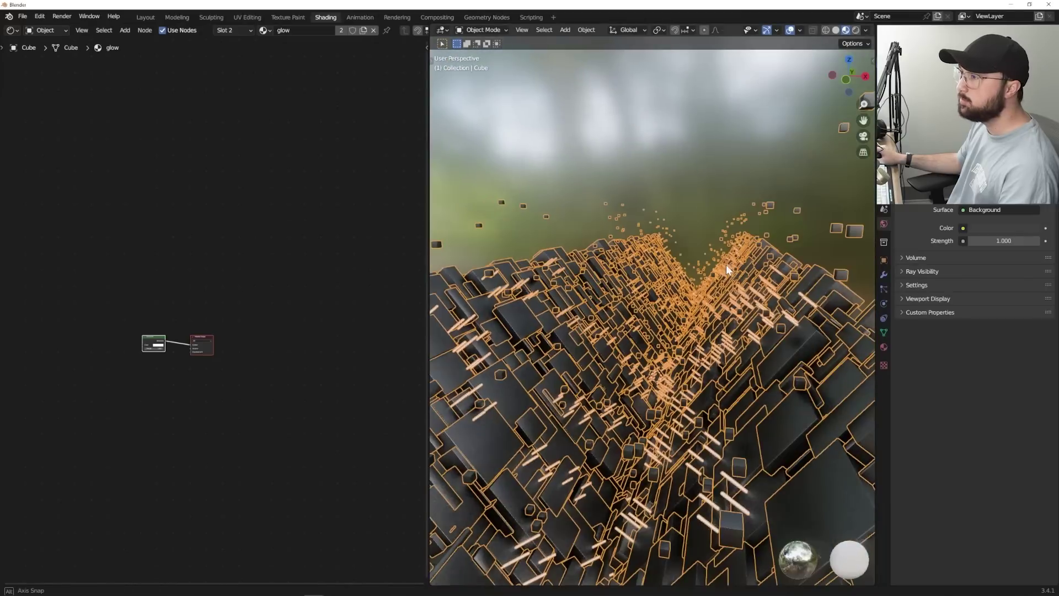
shift+middle_drag(715, 321, 741, 274)
scroll(206, 327, up, 2)
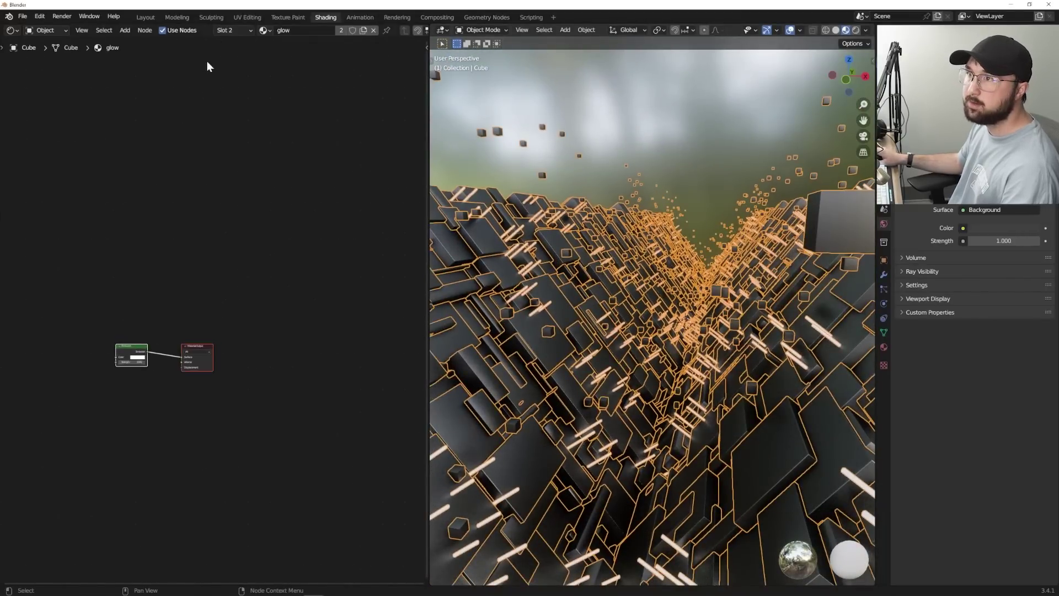
click(209, 53)
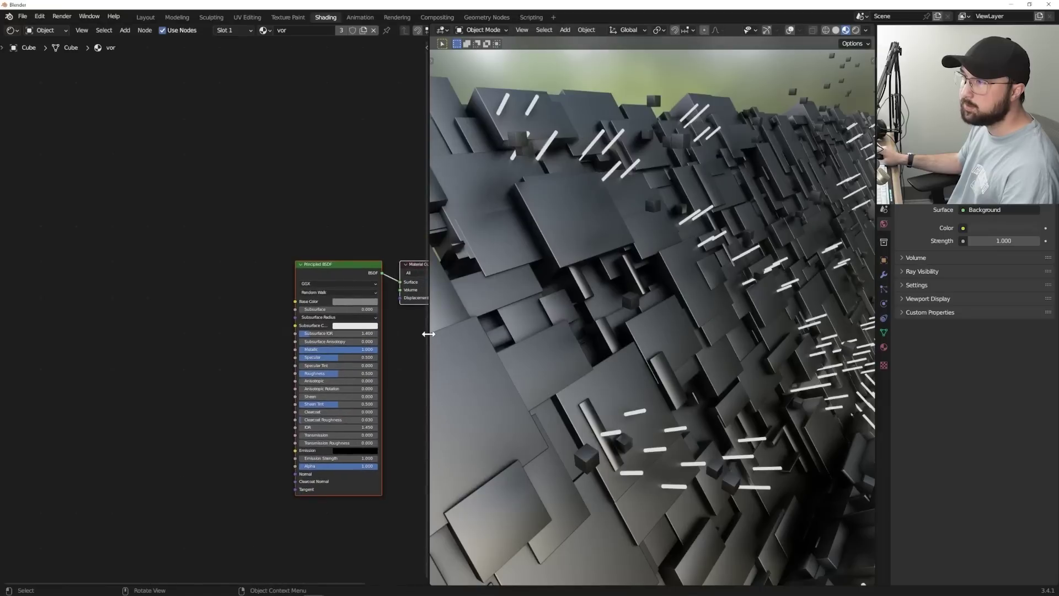
drag(428, 334, 521, 334)
- Add a ColorRamp node beside the Principled BSDF and place a duplicate of it underneath
key(shift+a)
click(251, 245)
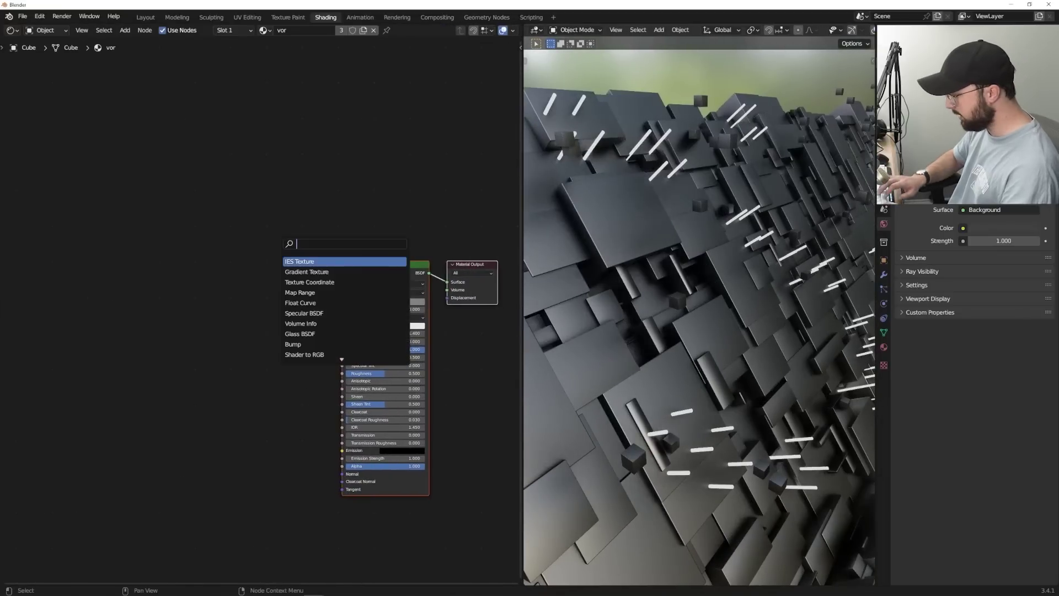
text(ramp)
key(Return)
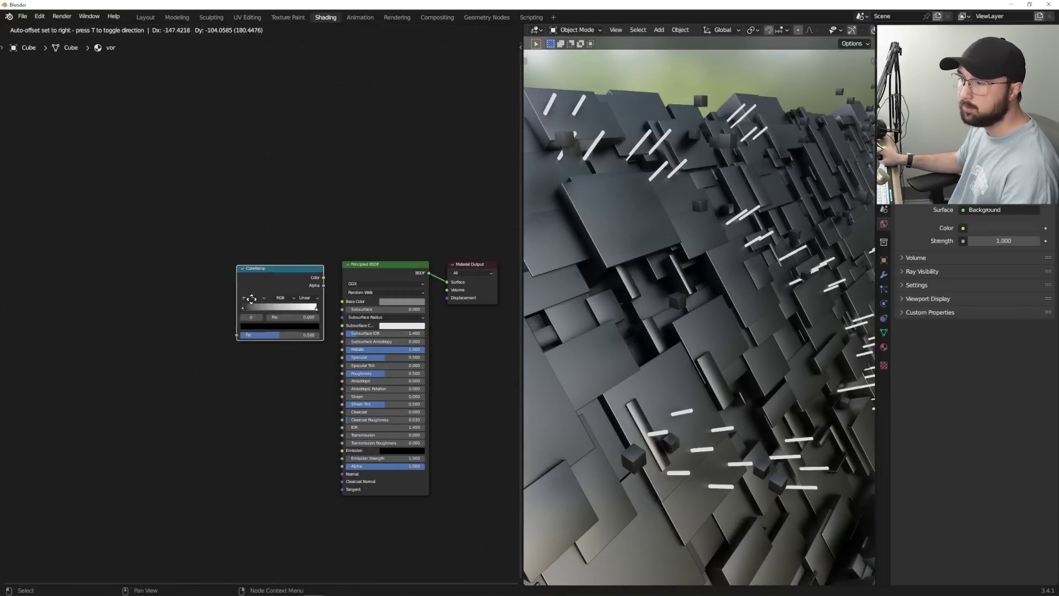
click(251, 299)
scroll(252, 293, up, 2)
key(shift+d)
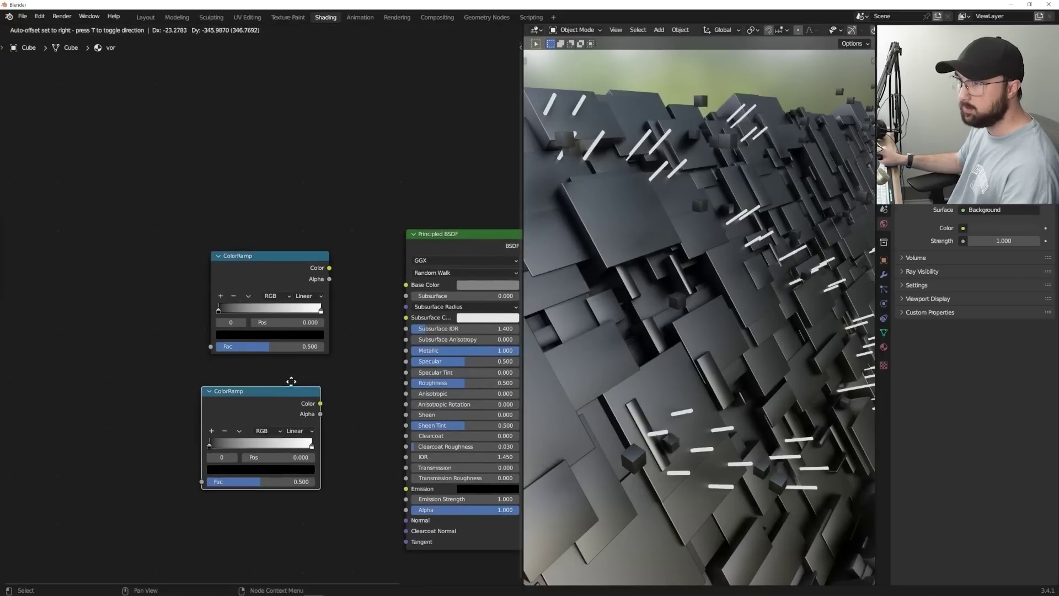
click(292, 384)
- Add a Voronoi Texture node to the vor material
key(shift+a)
click(256, 209)
text(vo)
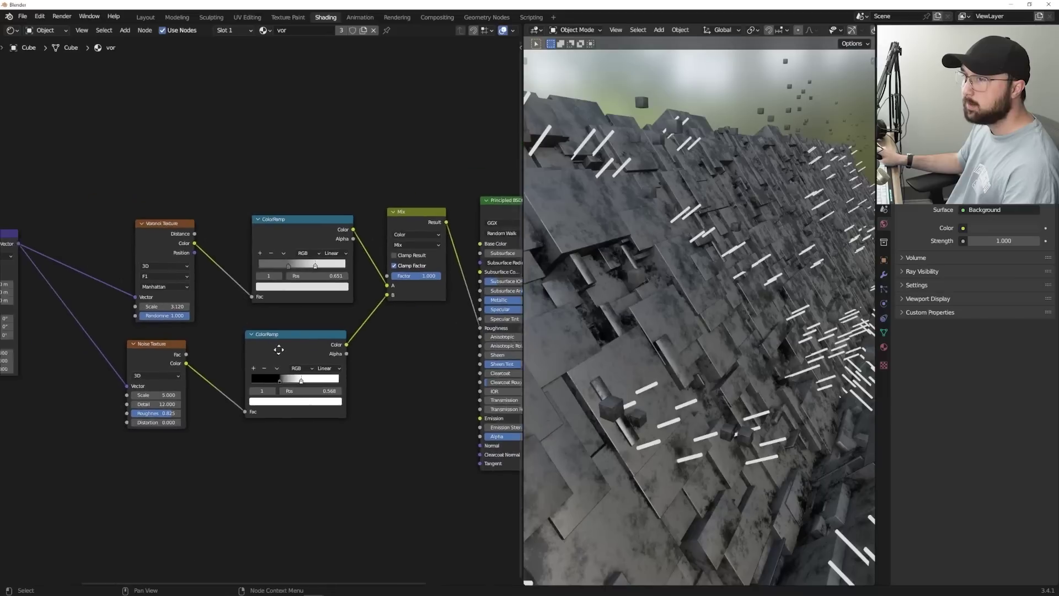
- Set the Factor of the Mix node driving the roughness to 0.424
scroll(396, 323, up, 1)
middle_drag(396, 322, 335, 322)
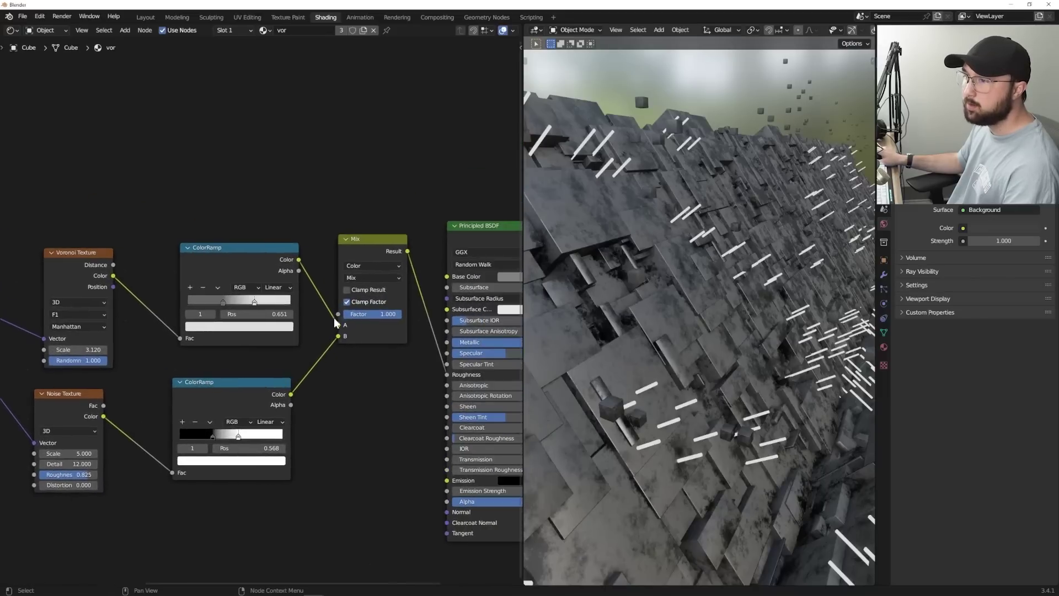
scroll(298, 353, up, 1)
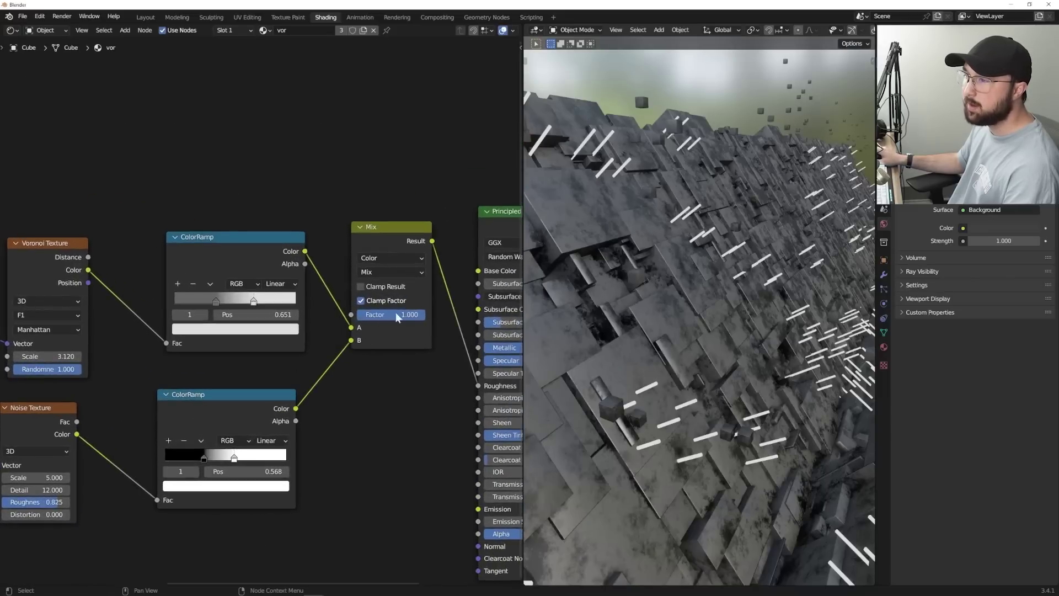
drag(415, 316, 385, 316)
middle_drag(648, 336, 689, 347)
- Connect the Manhattan Voronoi Texture's Color output to the Bump node's Height input
middle_drag(90, 257, 128, 126)
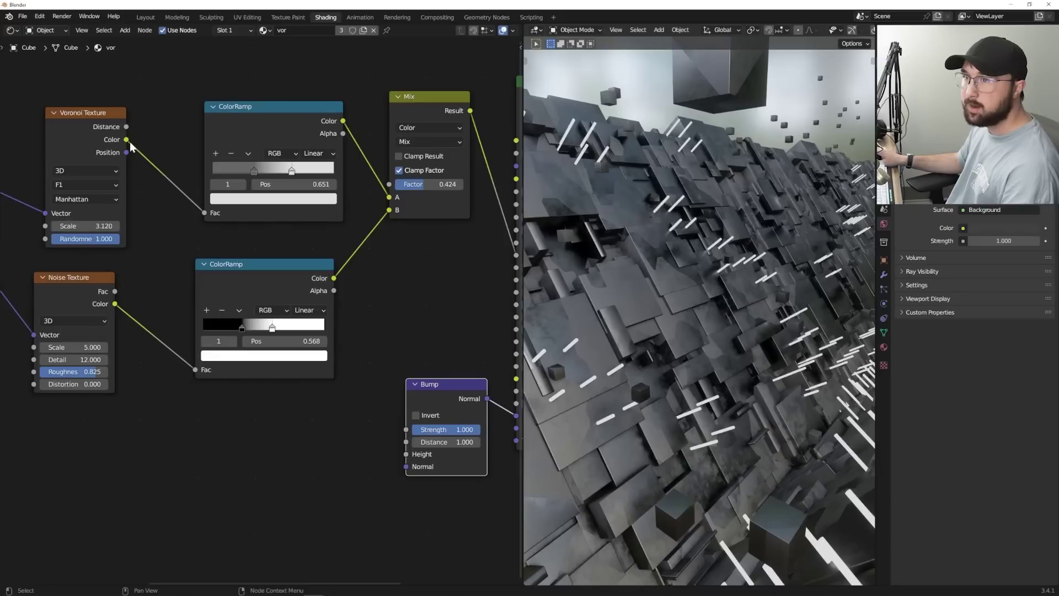
drag(128, 138, 338, 383)
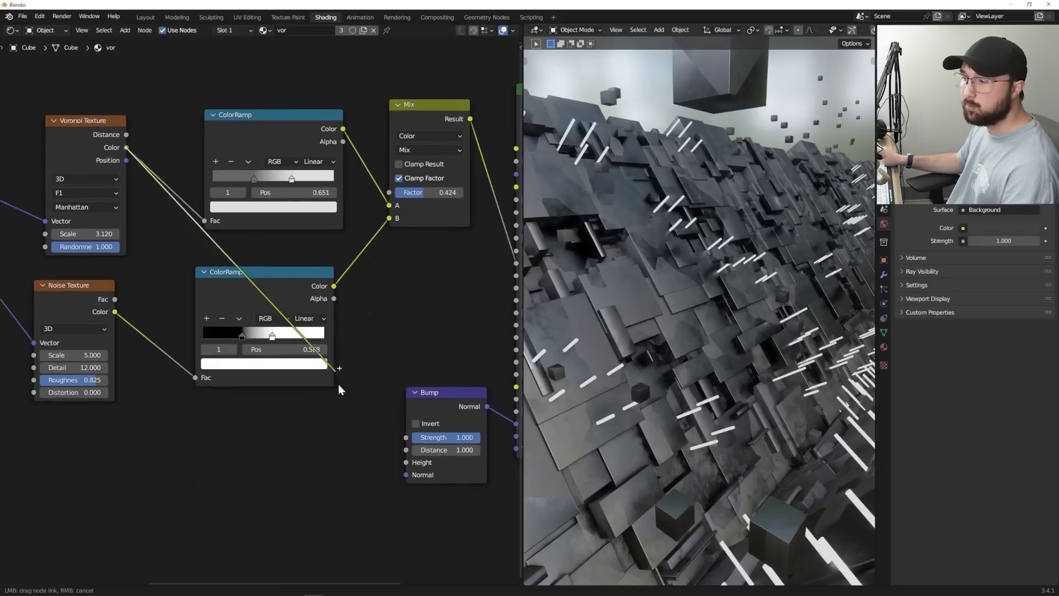
drag(405, 455, 405, 462)
- Set the Strength of the Voronoi-driven Bump node to 0.636
middle_drag(327, 403, 240, 395)
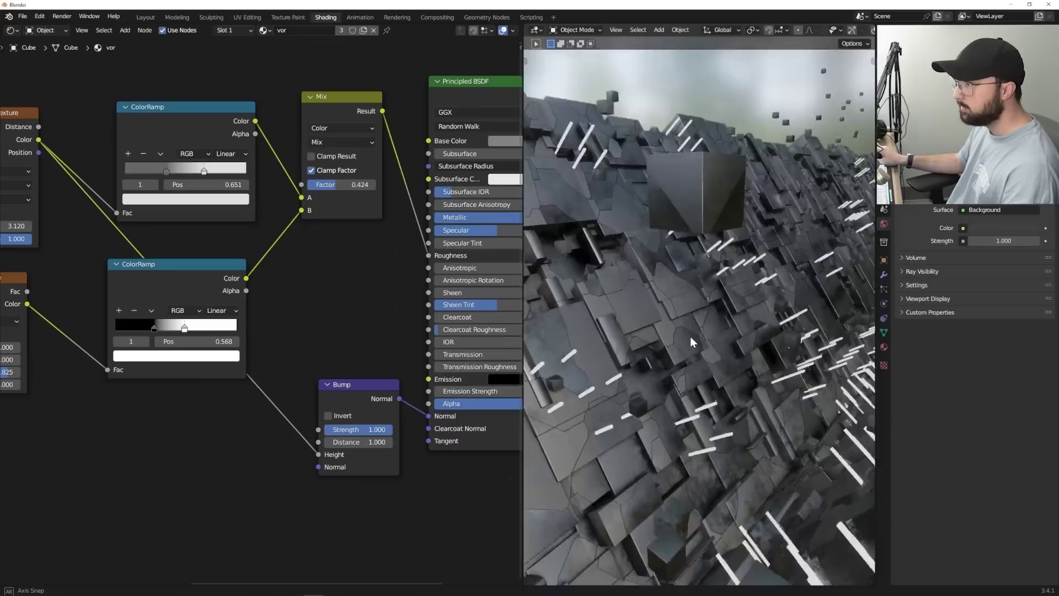
middle_drag(690, 337, 609, 310)
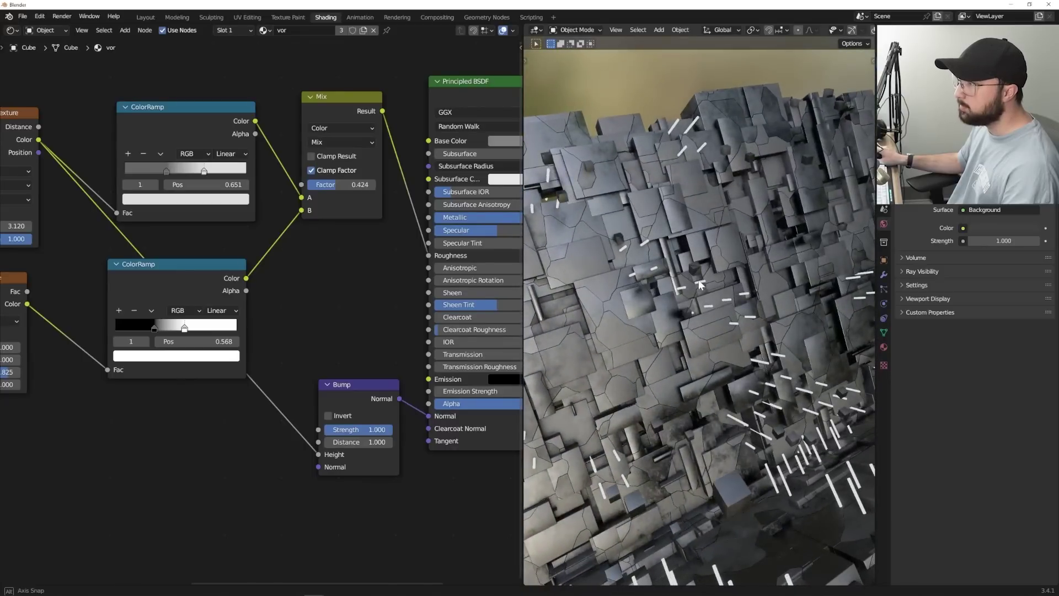
middle_drag(698, 284, 662, 316)
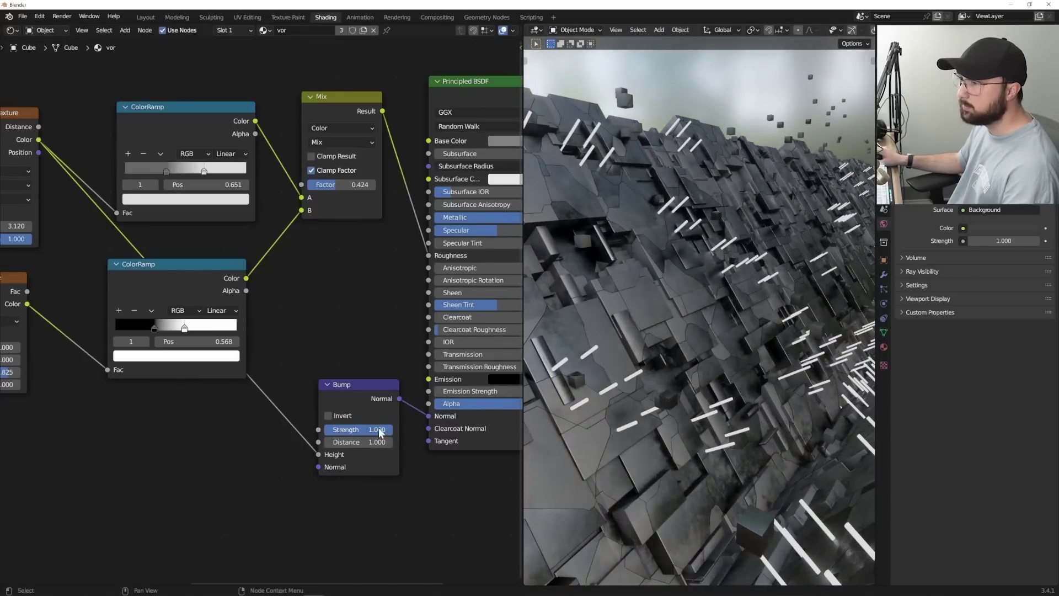
middle_drag(637, 417, 678, 406)
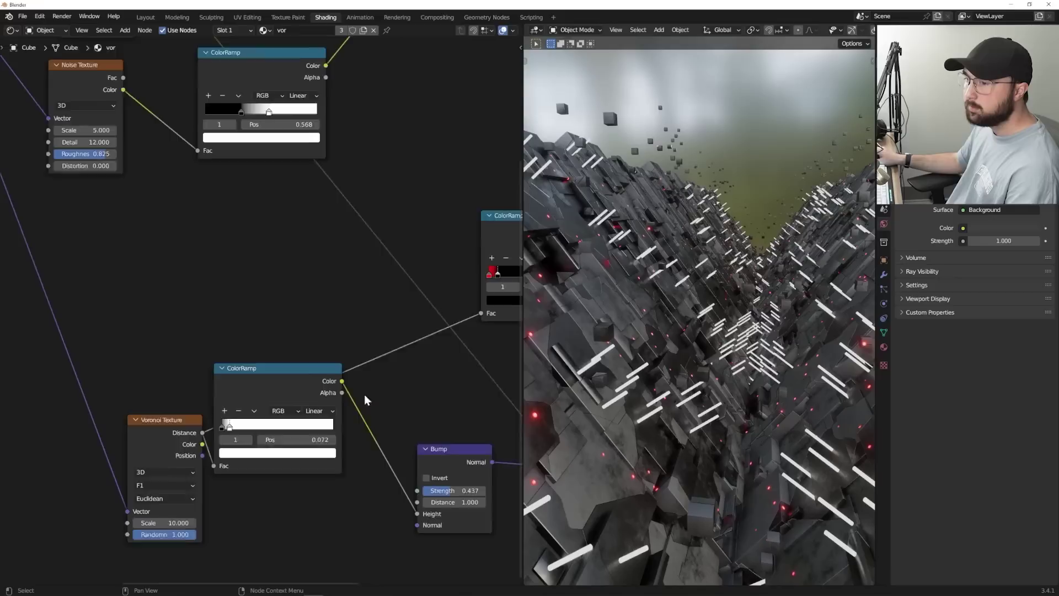
- Move the Euclidean Voronoi Texture node up and away from its neighboring ColorRamp
scroll(221, 386, down, 2)
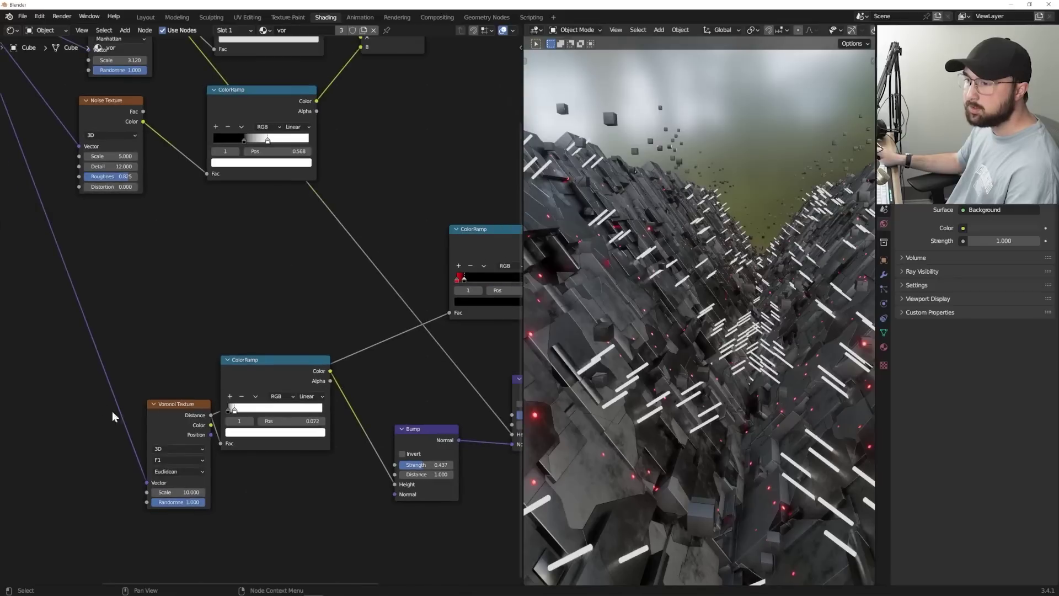
drag(180, 450, 149, 346)
scroll(142, 369, up, 2)
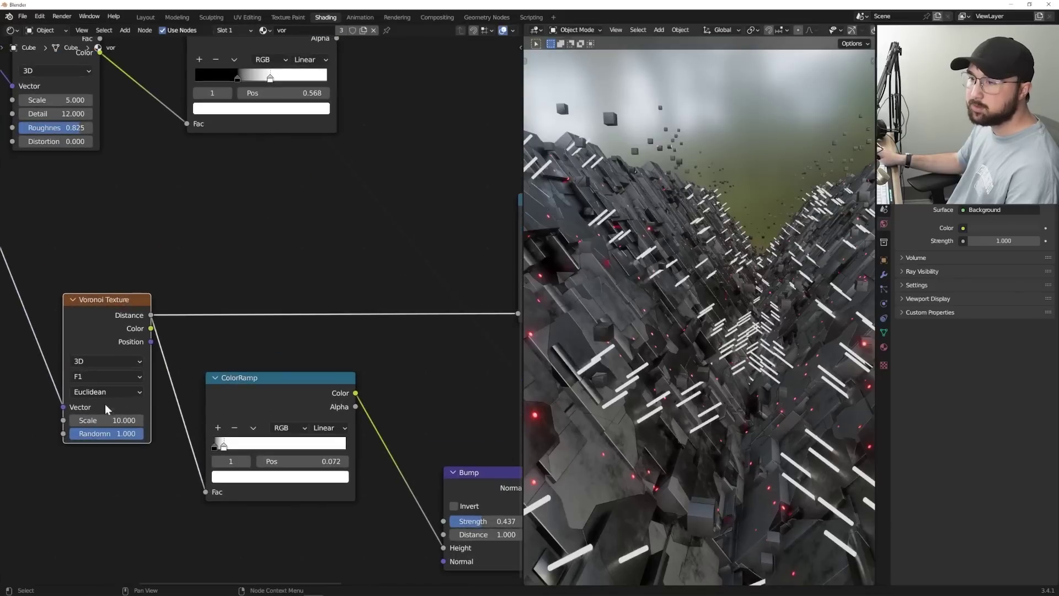
- Move the black stop of the ColorRamp feeding Emission to position 0.068 to shrink the red dots
middle_drag(240, 343, 119, 370)
scroll(618, 368, up, 5)
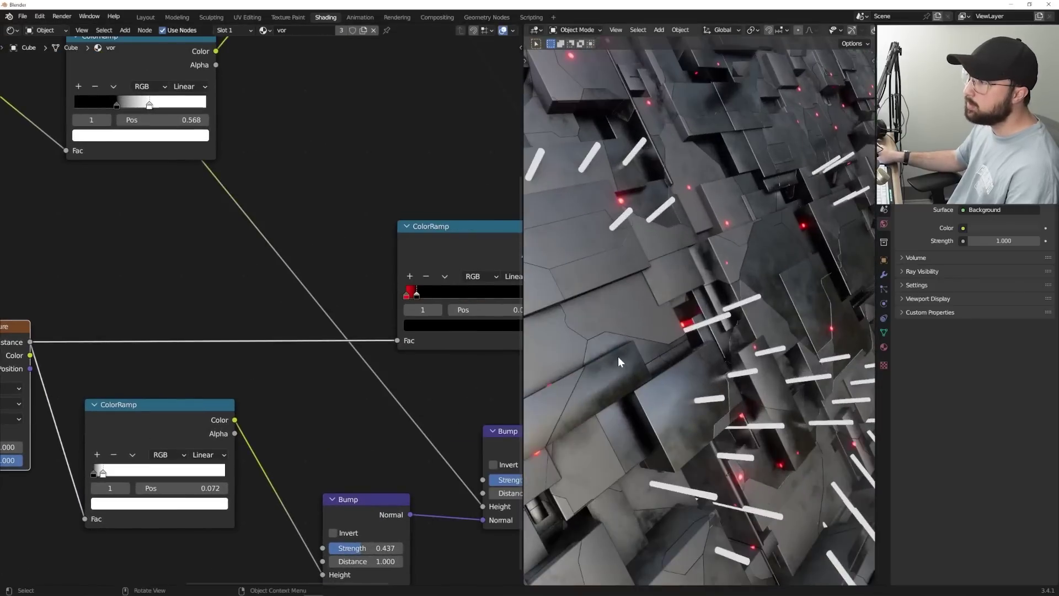
middle_drag(494, 326, 222, 341)
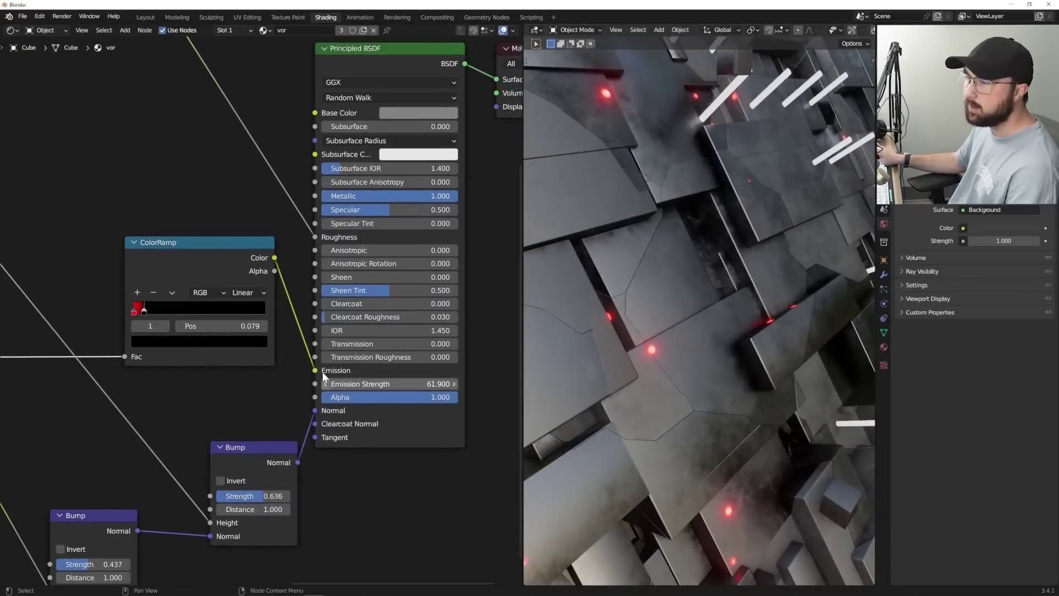
middle_drag(724, 343, 728, 324)
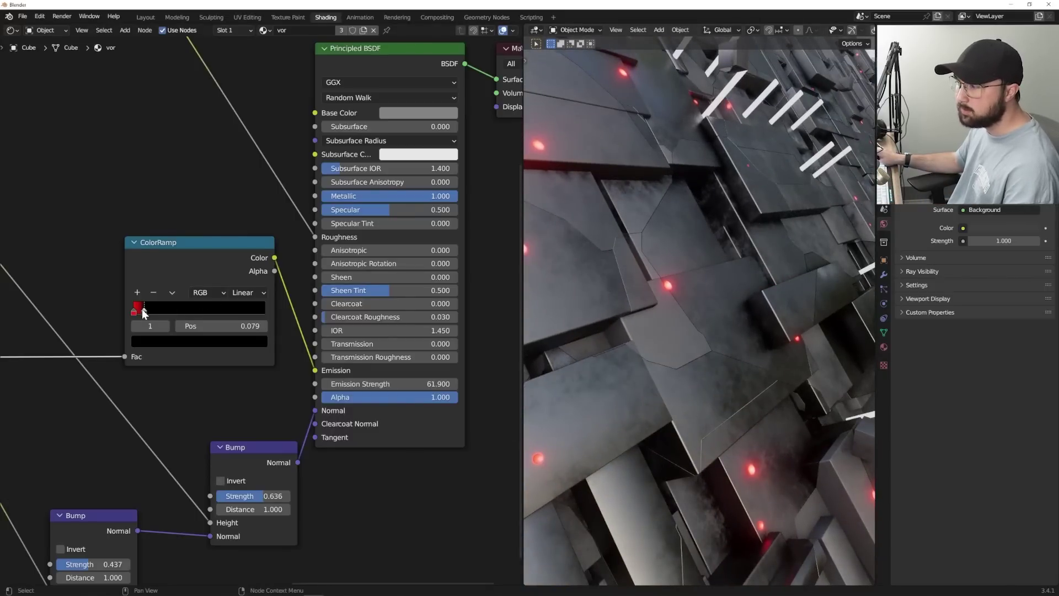
drag(141, 309, 139, 309)
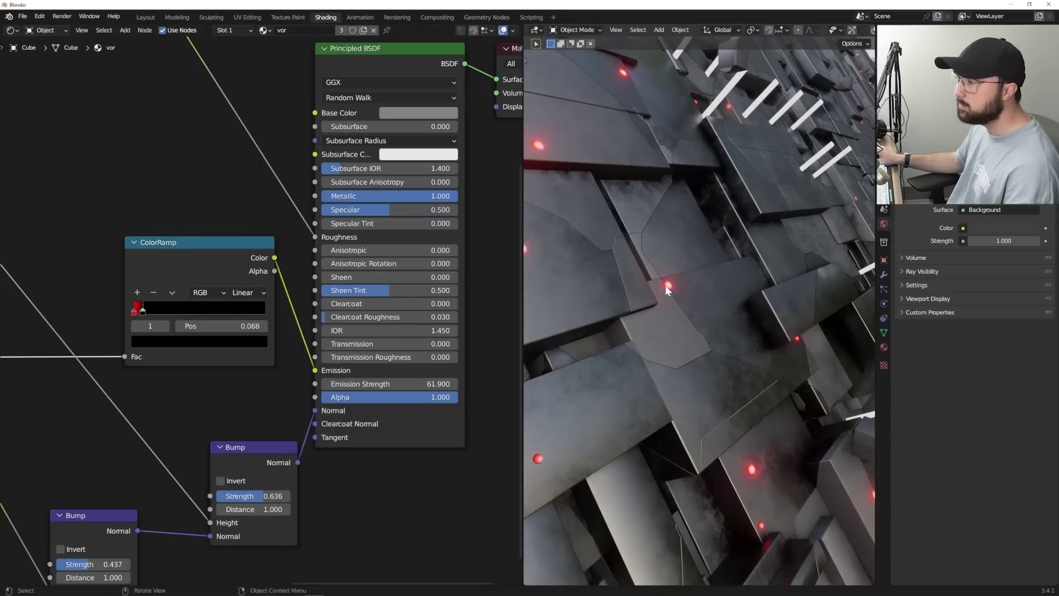
middle_drag(605, 424, 719, 402)
middle_drag(624, 448, 619, 380)
- Copy the red of the ColorRamp's first stop to the glow material's Emission color and set its Strength to 13.000
click(134, 311)
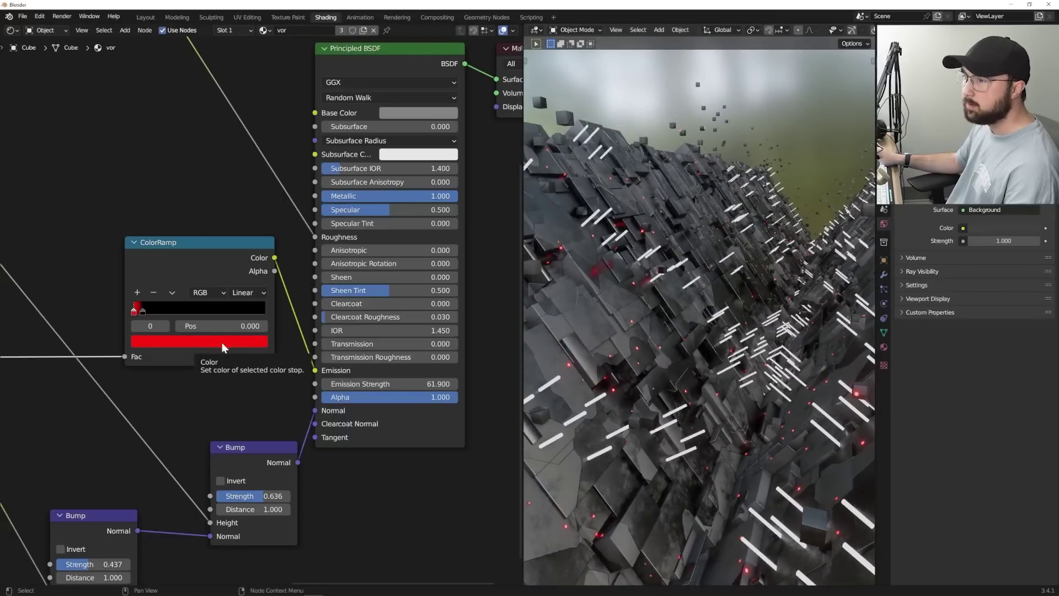
click(223, 63)
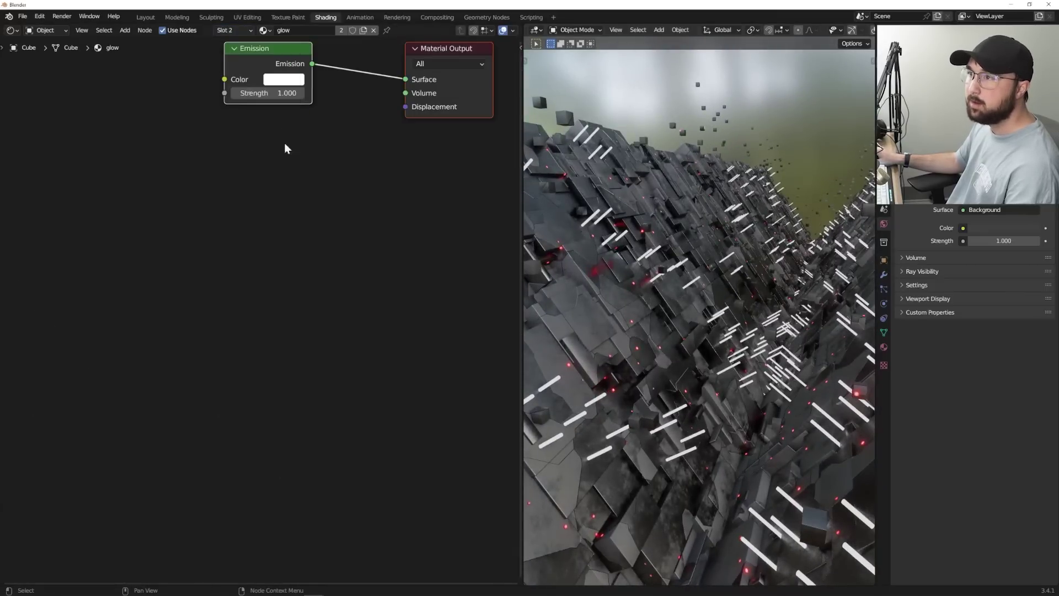
click(287, 83)
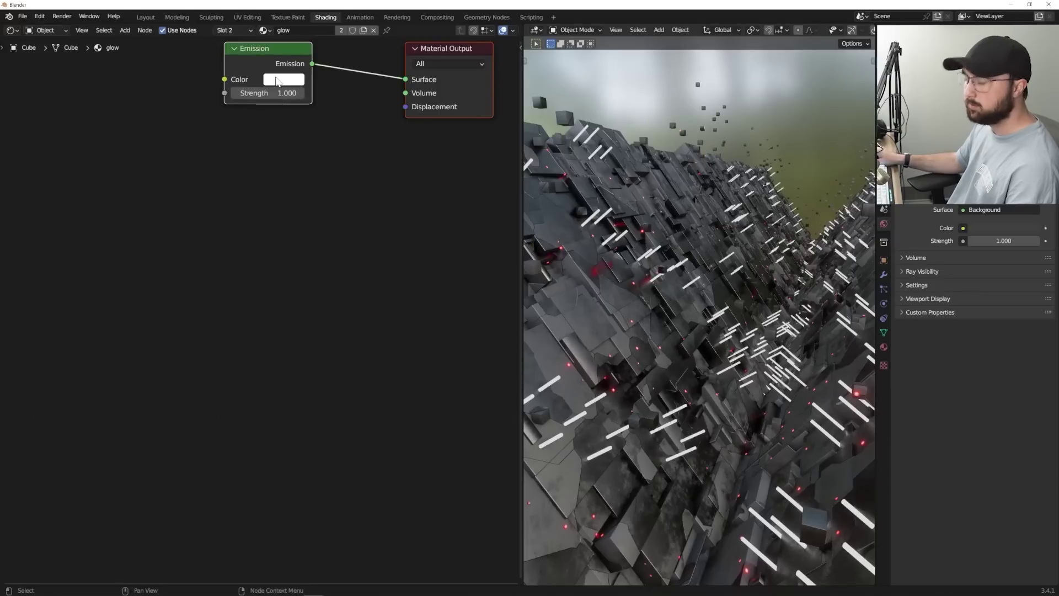
key(ctrl+v)
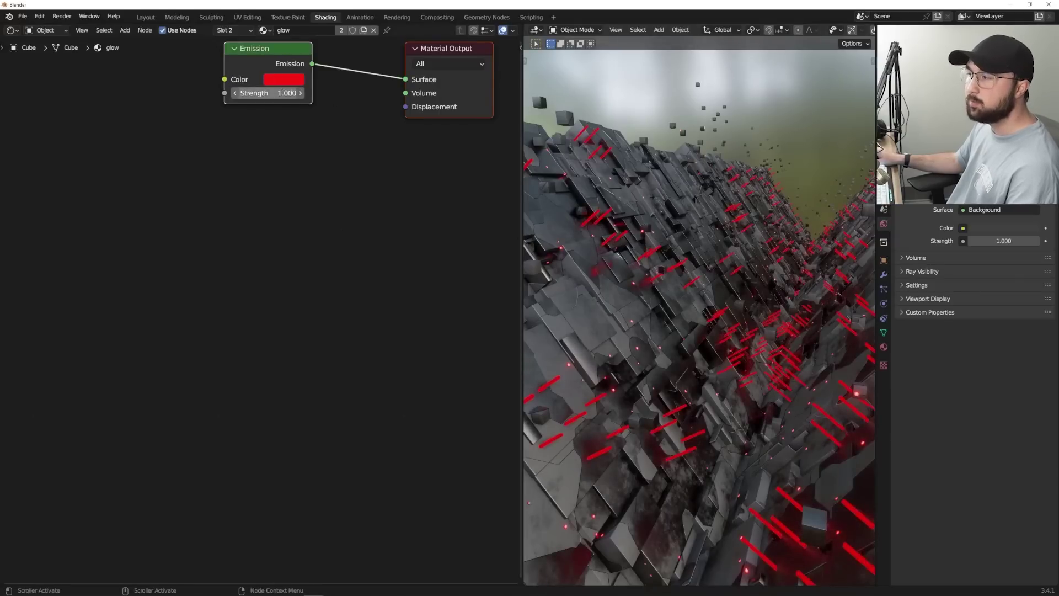
drag(270, 93, 320, 93)
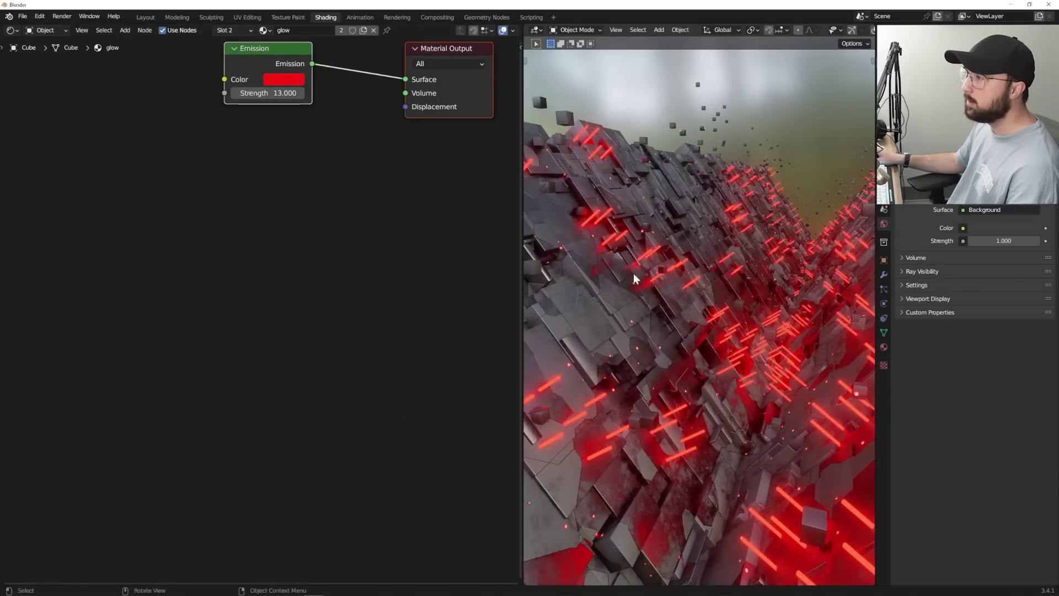
middle_drag(634, 277, 738, 377)
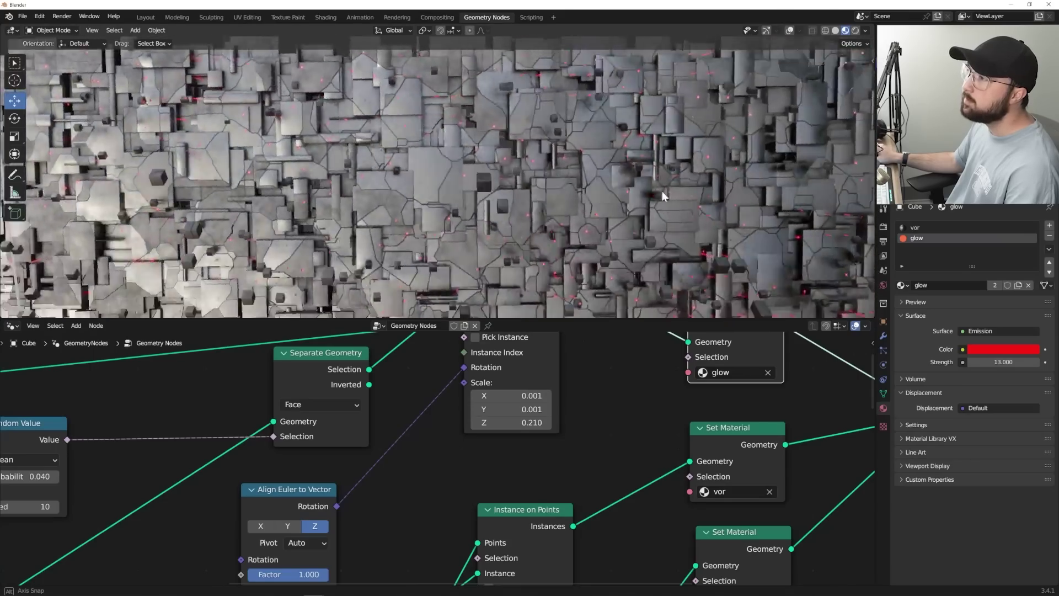
- Assign a separate copy of the glow material to the triangle frames and set its emission Strength to 19.900
middle_drag(662, 190, 734, 231)
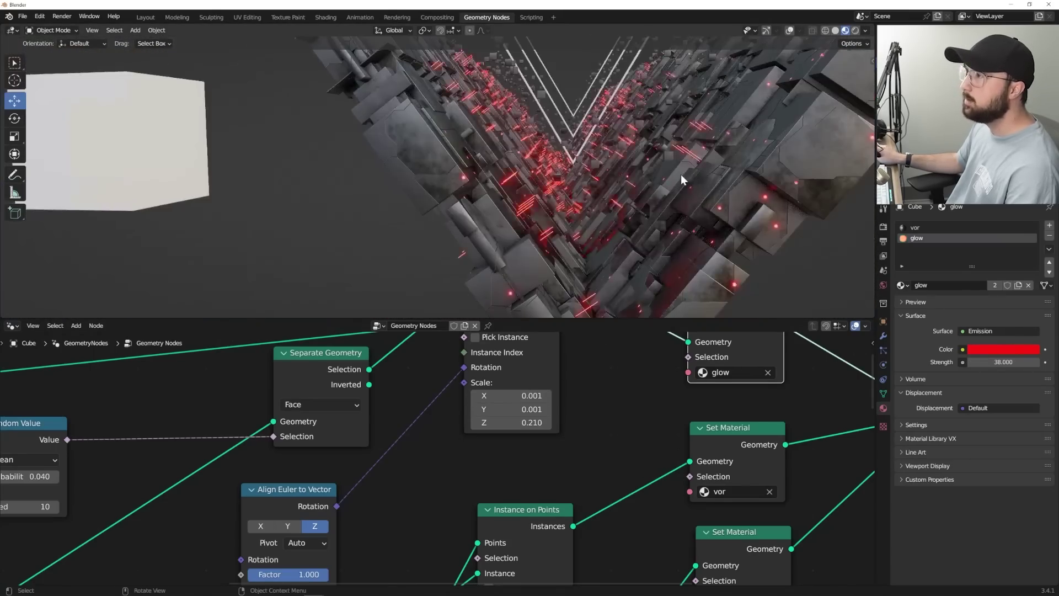
click(638, 142)
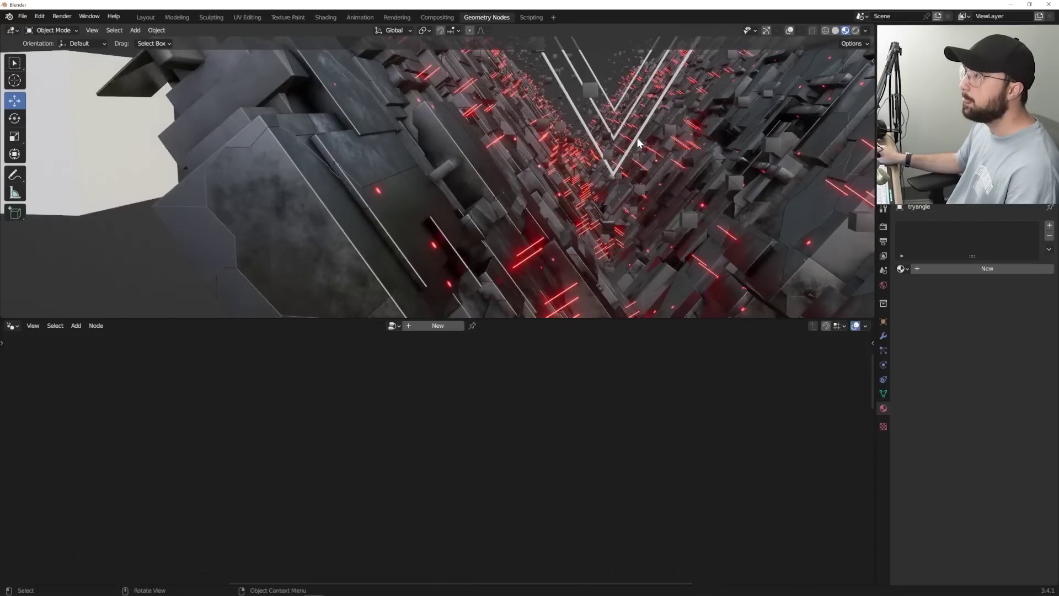
click(900, 268)
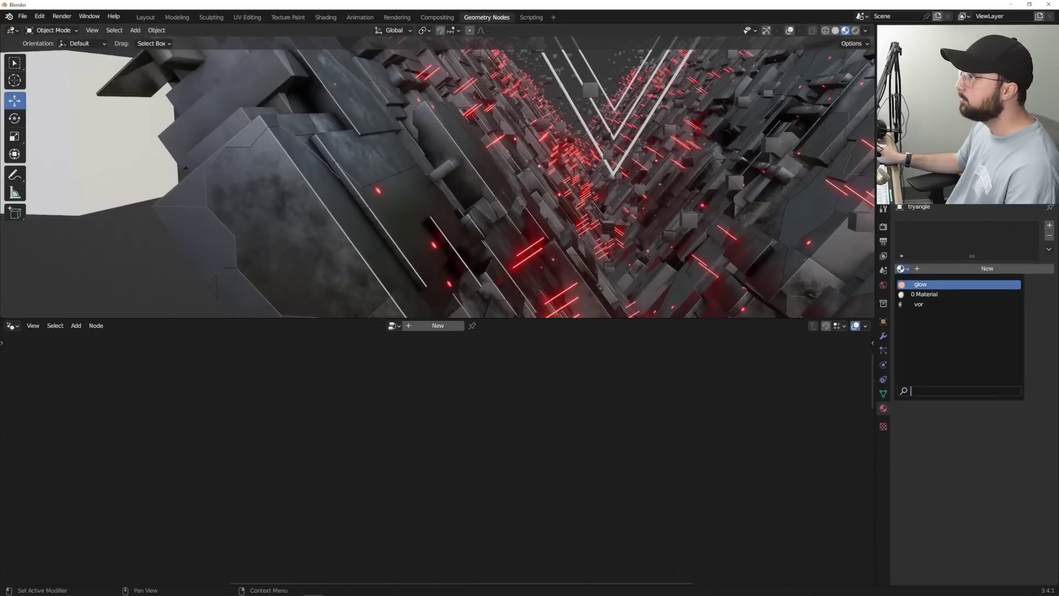
click(926, 284)
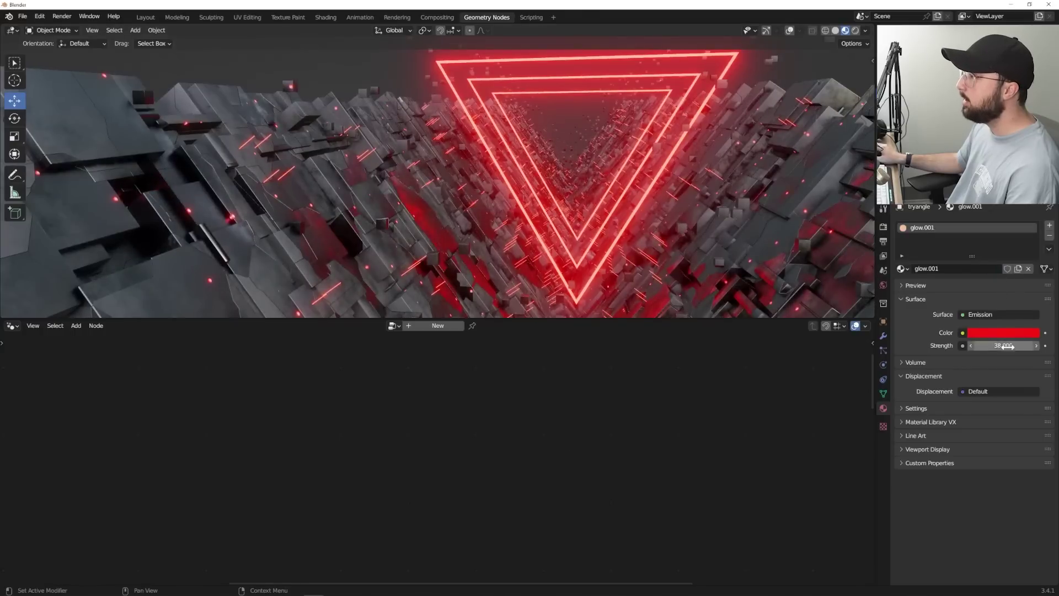
drag(1006, 346, 979, 346)
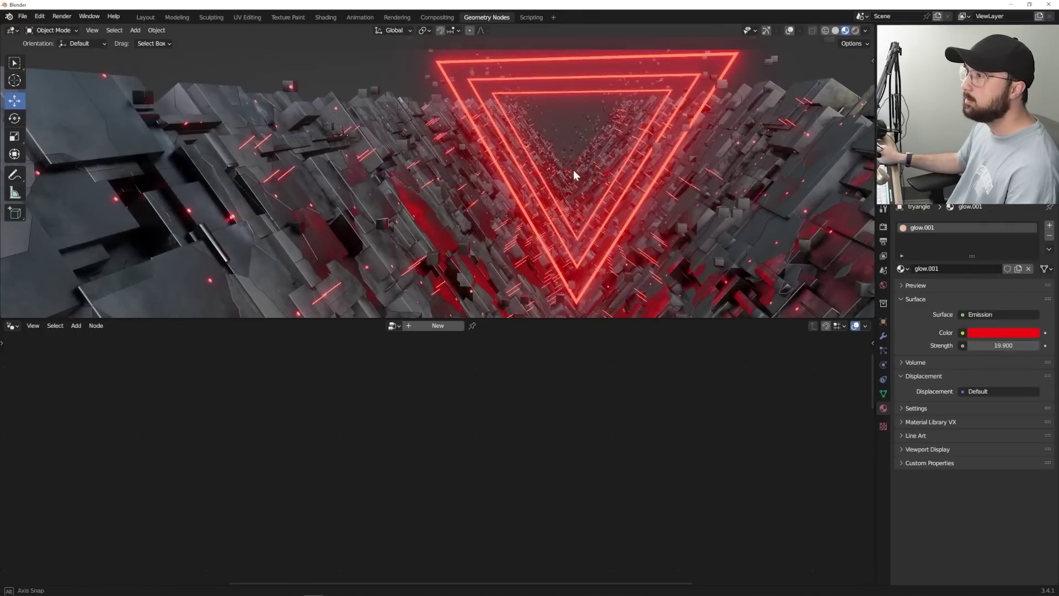
mouse_move(573, 170)
middle_down()
mouse_move(551, 193)
mouse_move(376, 198)
mouse_move(527, 198)
mouse_move(579, 176)
mouse_move(574, 170)
middle_up()
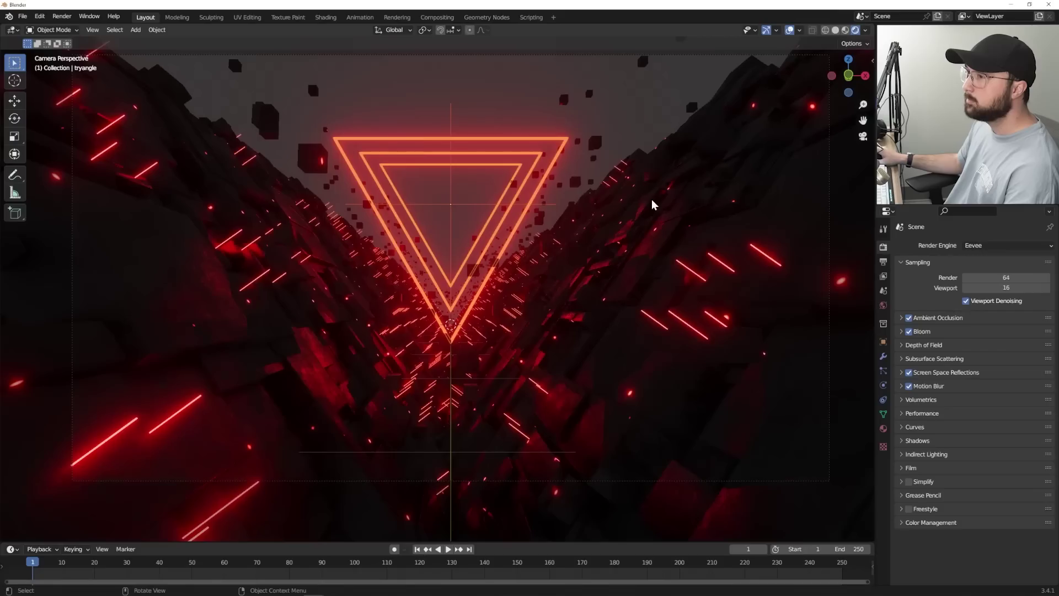
- Set the World background Color to black
key(shift+a)
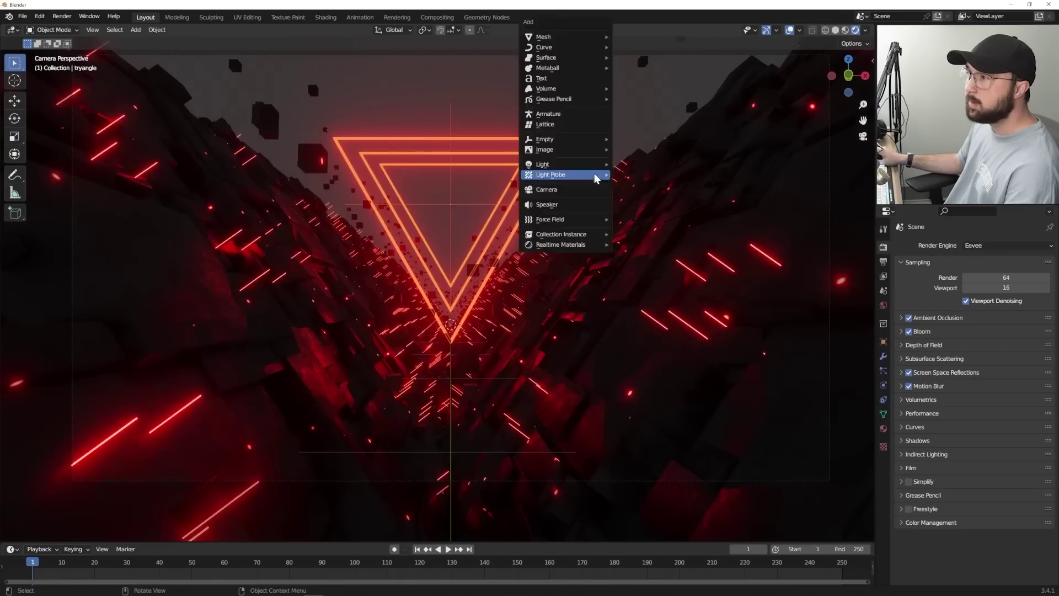
click(883, 305)
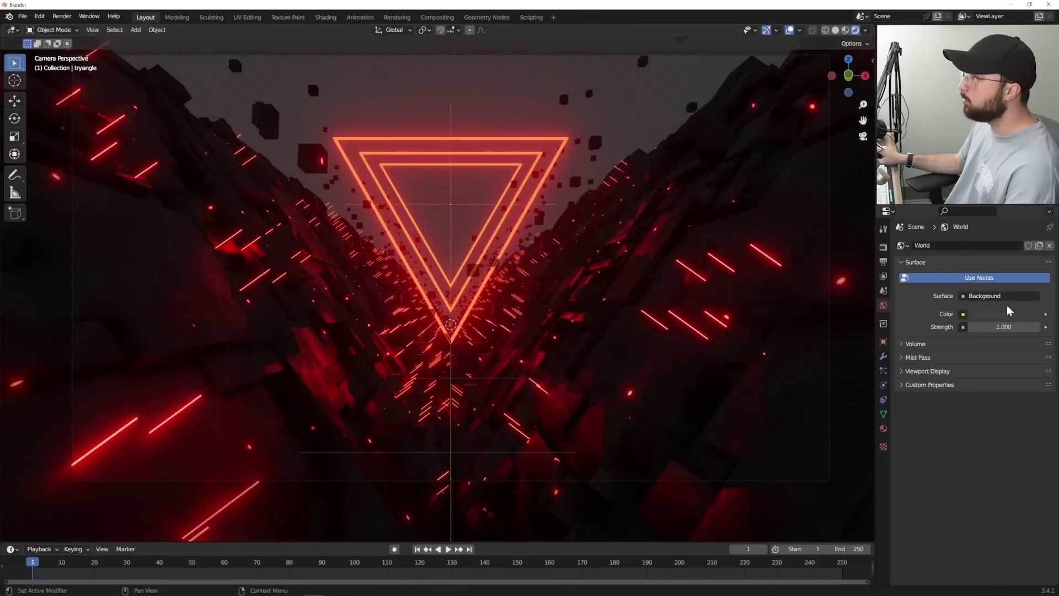
click(1008, 313)
- Add an Area light and place it above the triangle frames, shining down into the tunnel
key(shift+a)
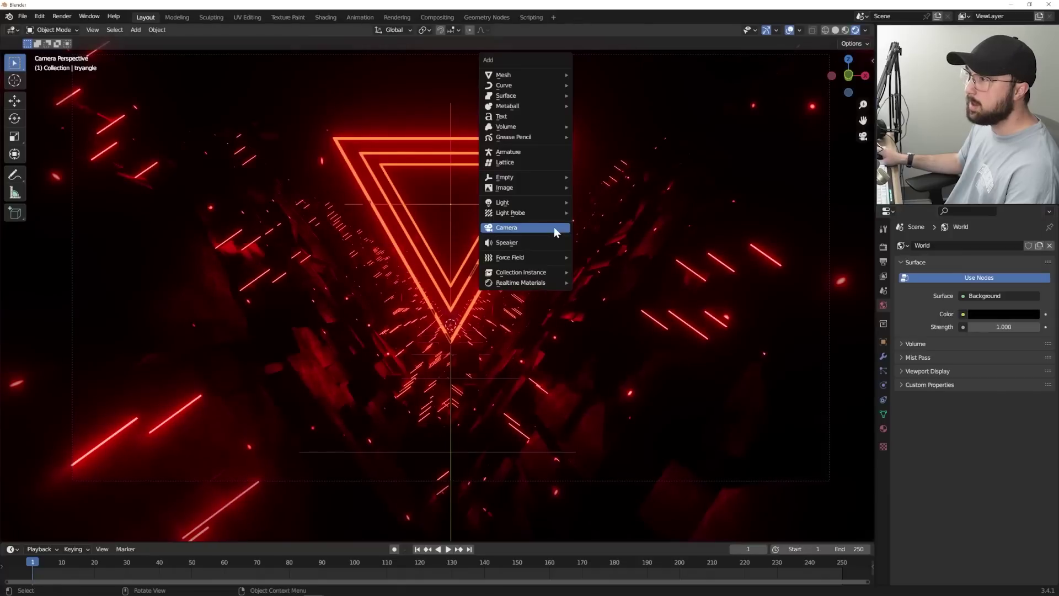
mouse_move(539, 202)
click(600, 236)
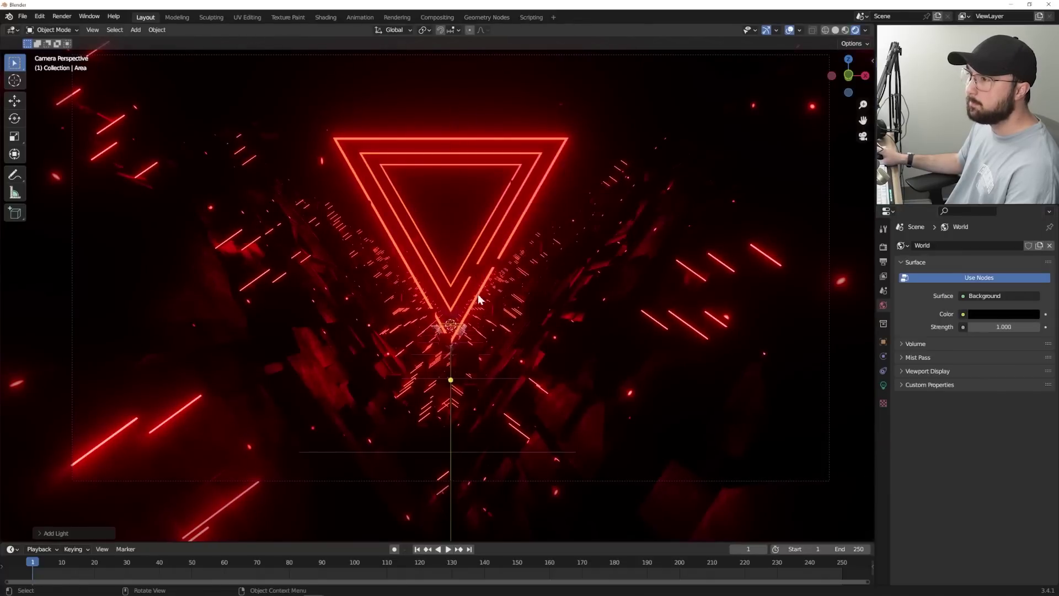
drag(386, 262, 335, 285)
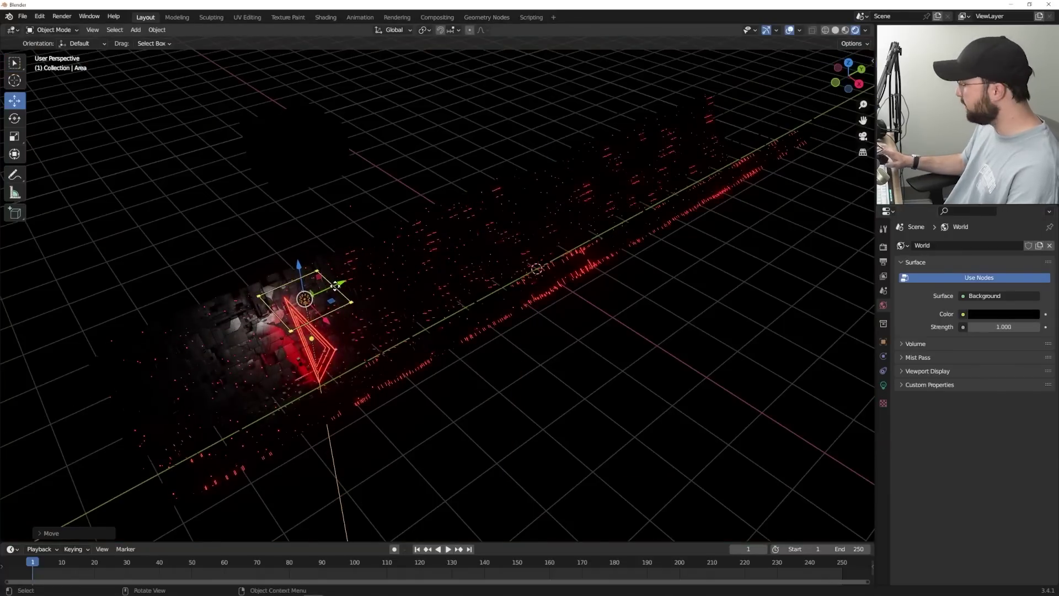
key(KP_0)
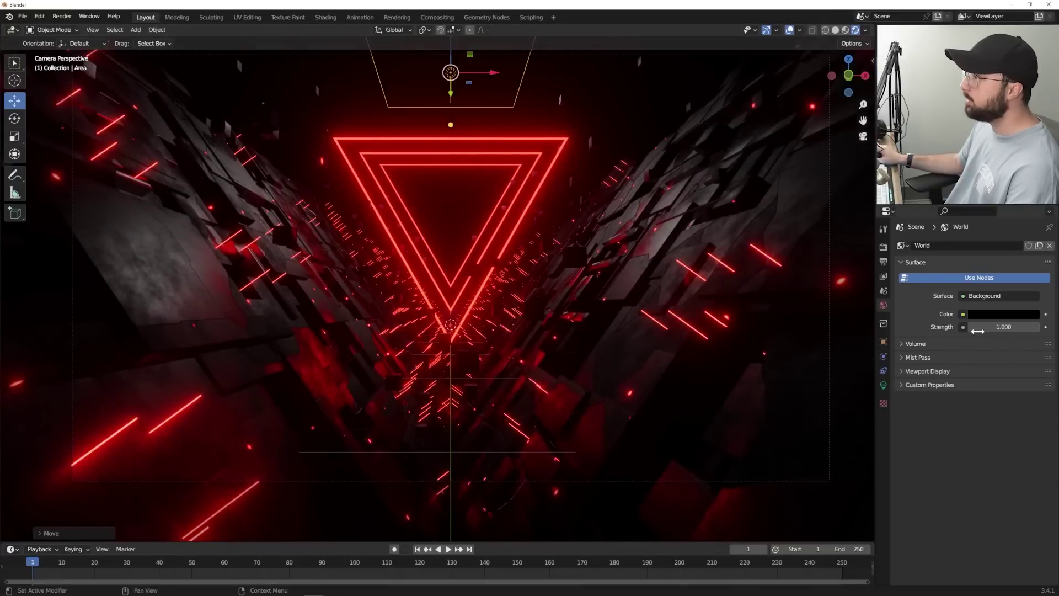
- Set the Area light's Power to 96.4 W and tint its Color pale blue
click(883, 385)
mouse_move(998, 315)
mouse_down()
mouse_move(1009, 316)
mouse_move(997, 317)
mouse_up()
click(1005, 305)
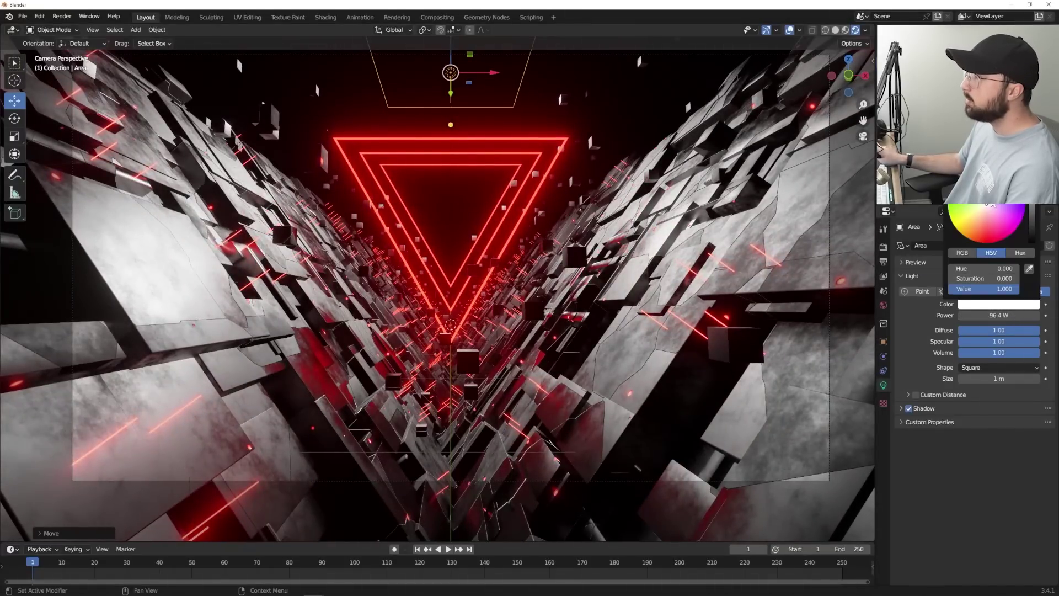
drag(991, 205, 992, 193)
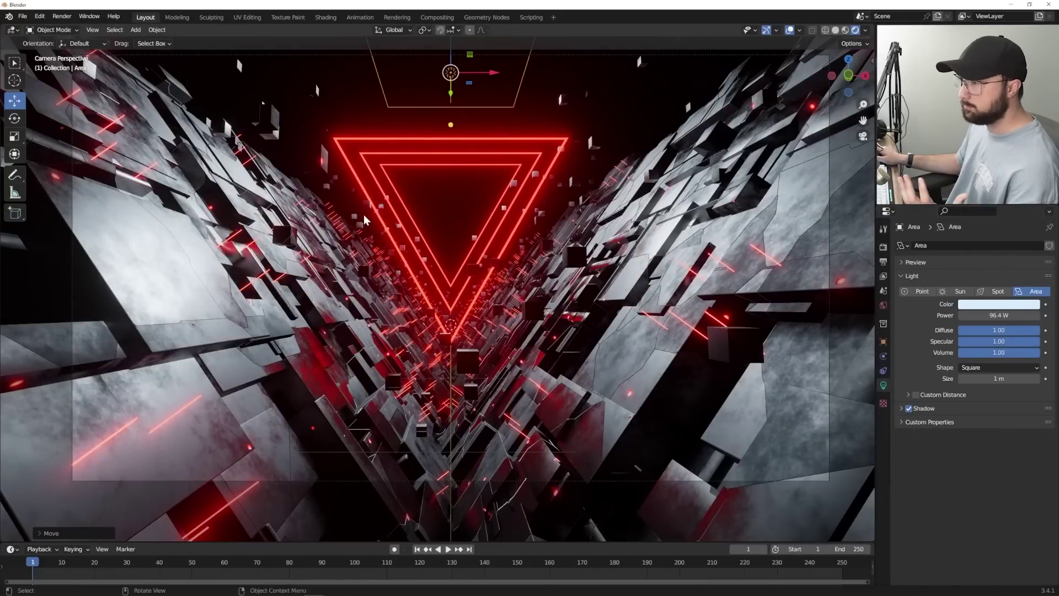
- Add a Principled Volume to the World and set its Density to 0.120
click(881, 305)
click(986, 360)
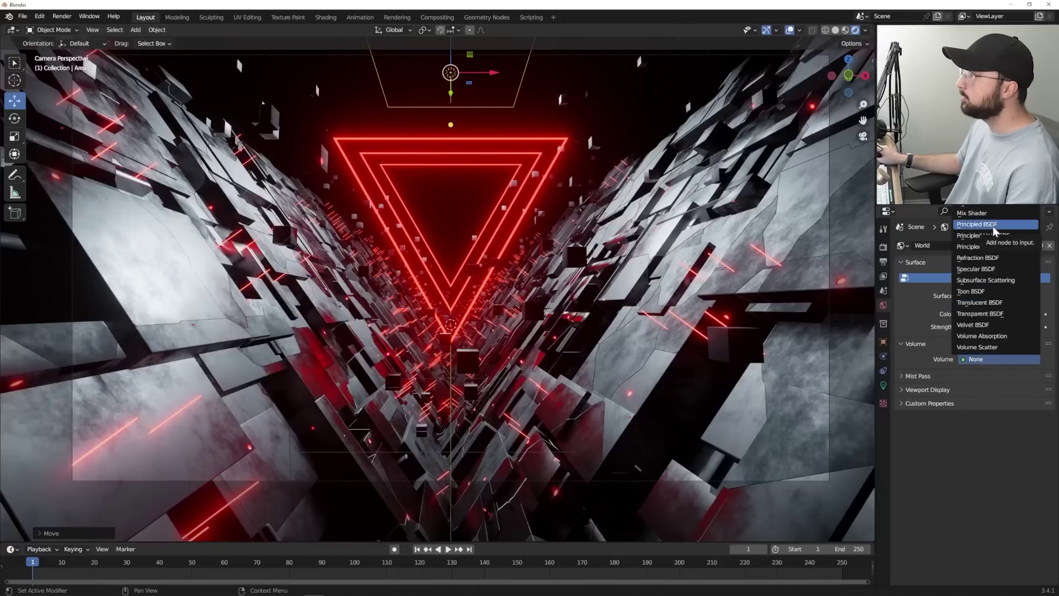
click(996, 247)
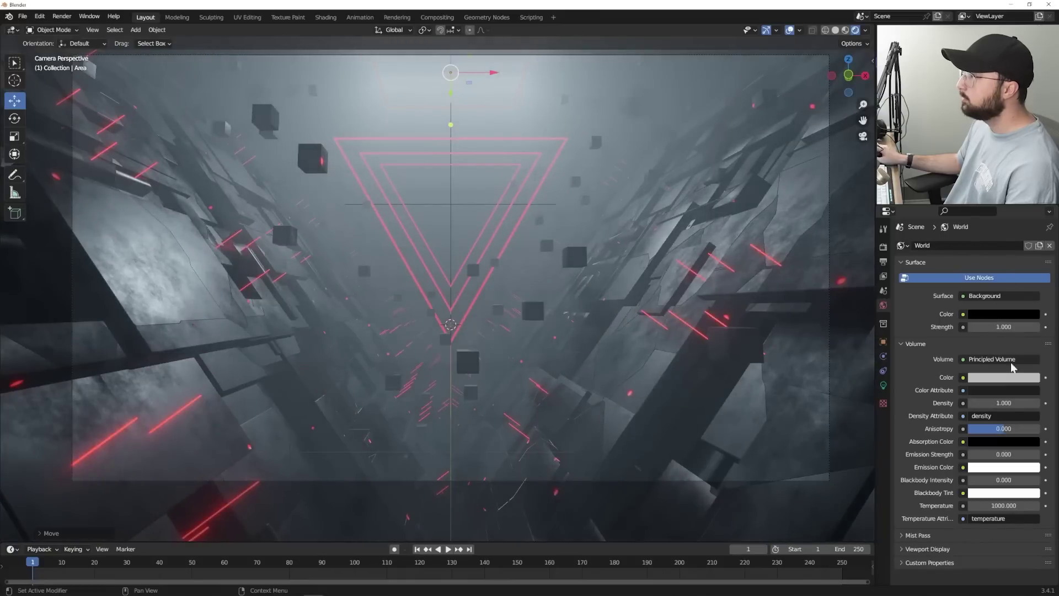
drag(1003, 402, 954, 402)
- Raise the Area light slightly along Z above the triangle frames
scroll(546, 147, down, 3)
key(g)
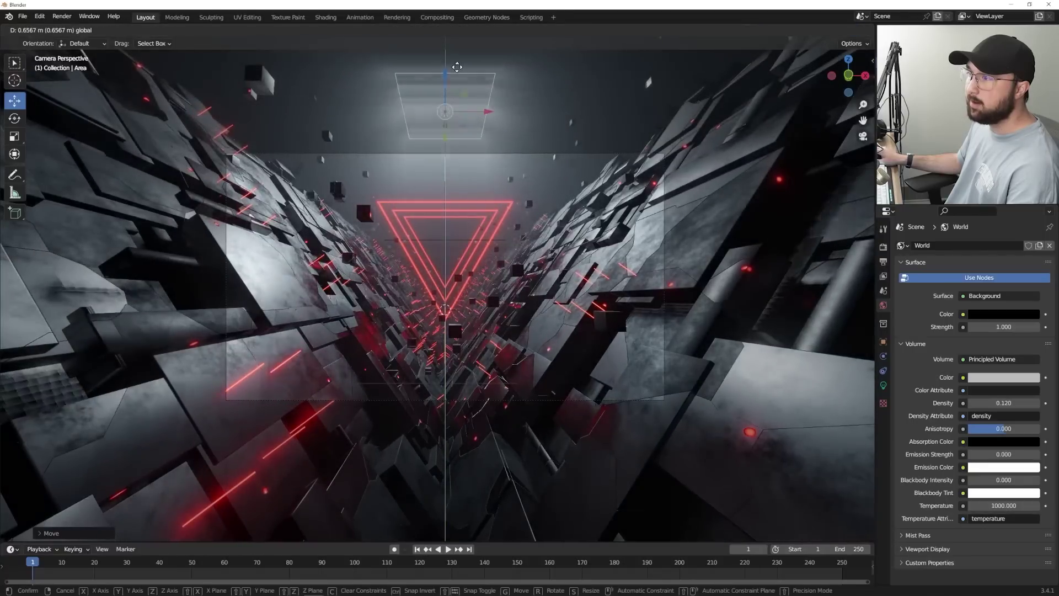
drag(457, 67, 457, 66)
scroll(553, 239, up, 2)
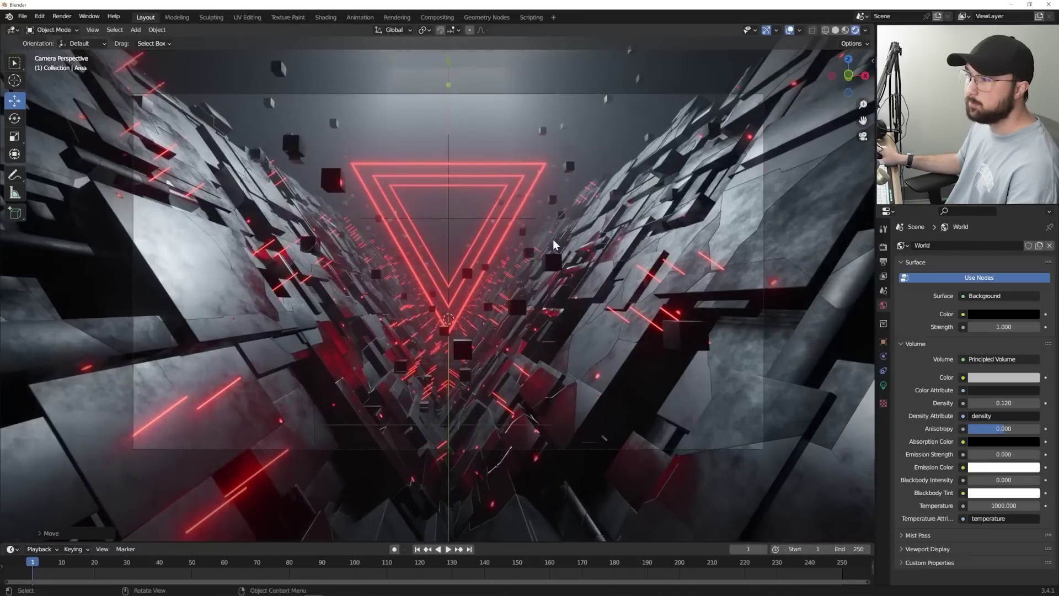
- Move the loop collection instance along Y until it joins the far end of the original tunnel section
key(Home)
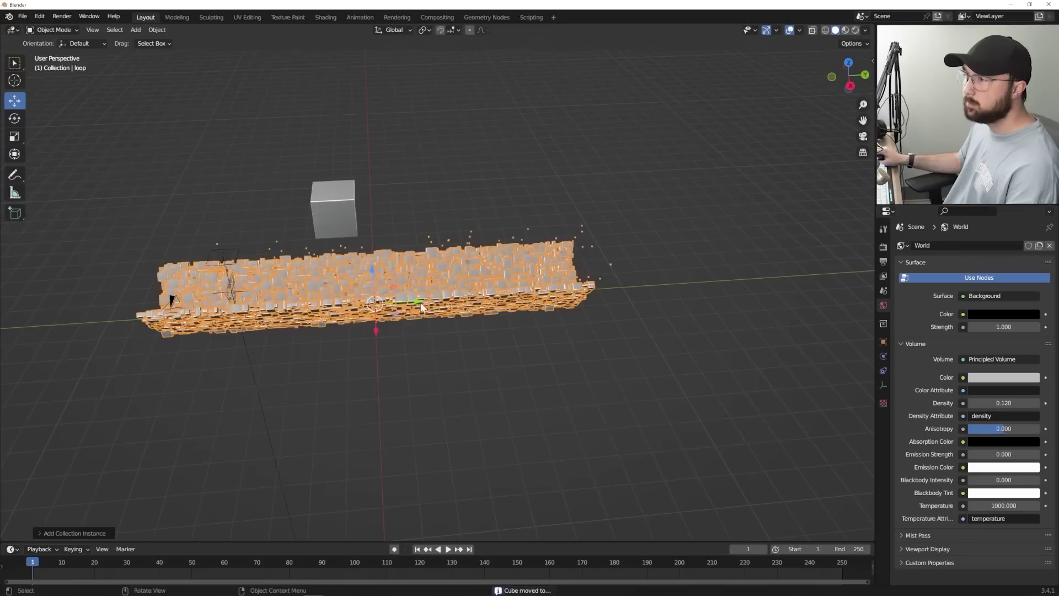
key(g)
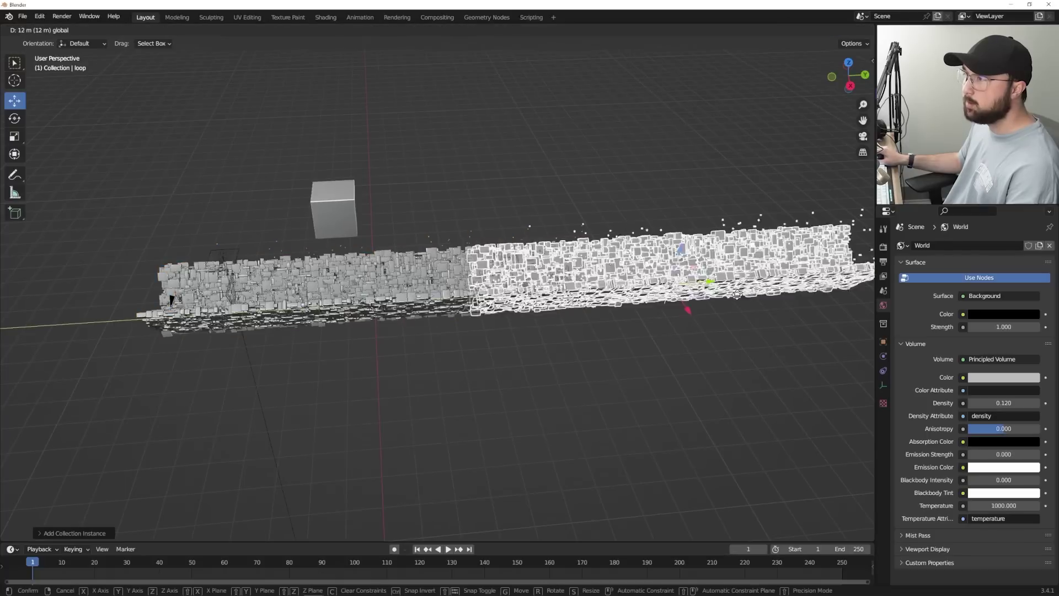
click(817, 294)
shift+middle_drag(817, 294, 578, 289)
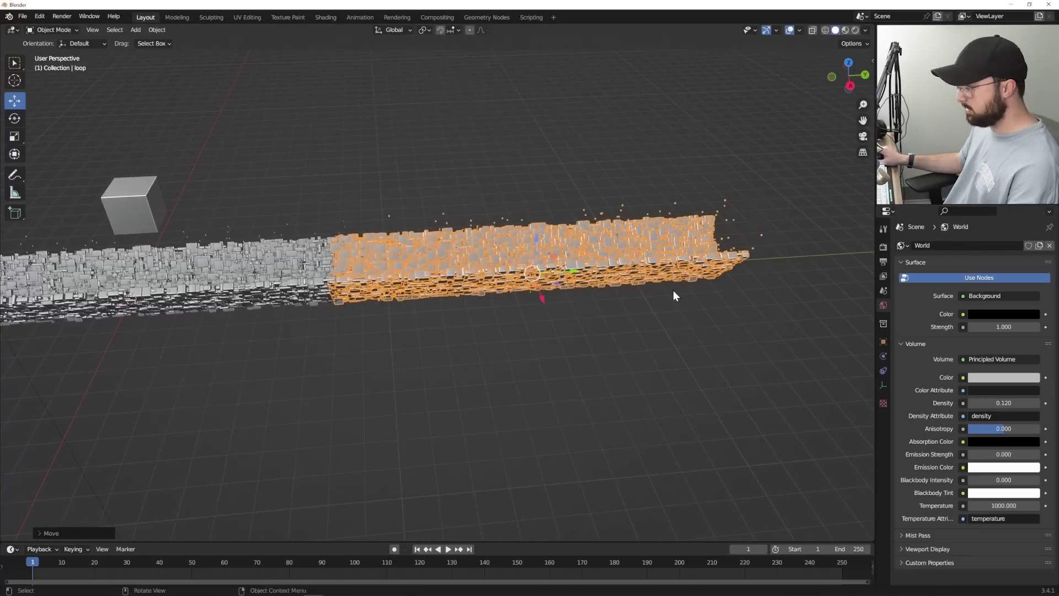
- Make a linked duplicate of the loop instance and move it along Y to the tunnel's far end
key(alt+d)
right_click(665, 255)
shift+middle_drag(665, 254, 550, 281)
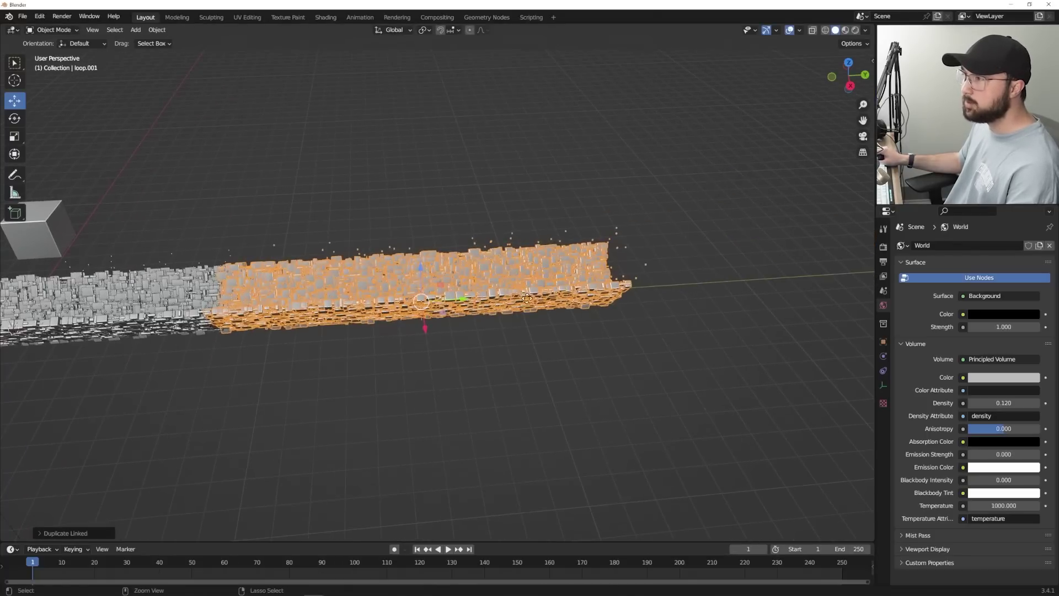
ctrl+drag(526, 298, 828, 293)
shift+middle_drag(828, 293, 647, 272)
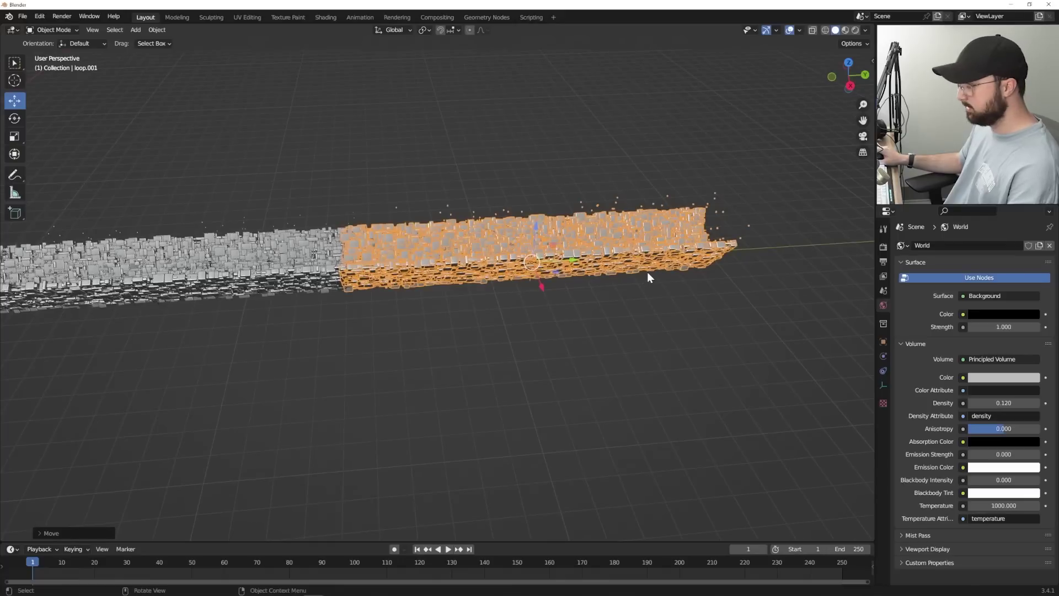
- Extend the tunnel along Y with another linked duplicate of the loop instance, placed end to end
key(alt+d)
click(574, 260)
shift+middle_drag(575, 260, 491, 279)
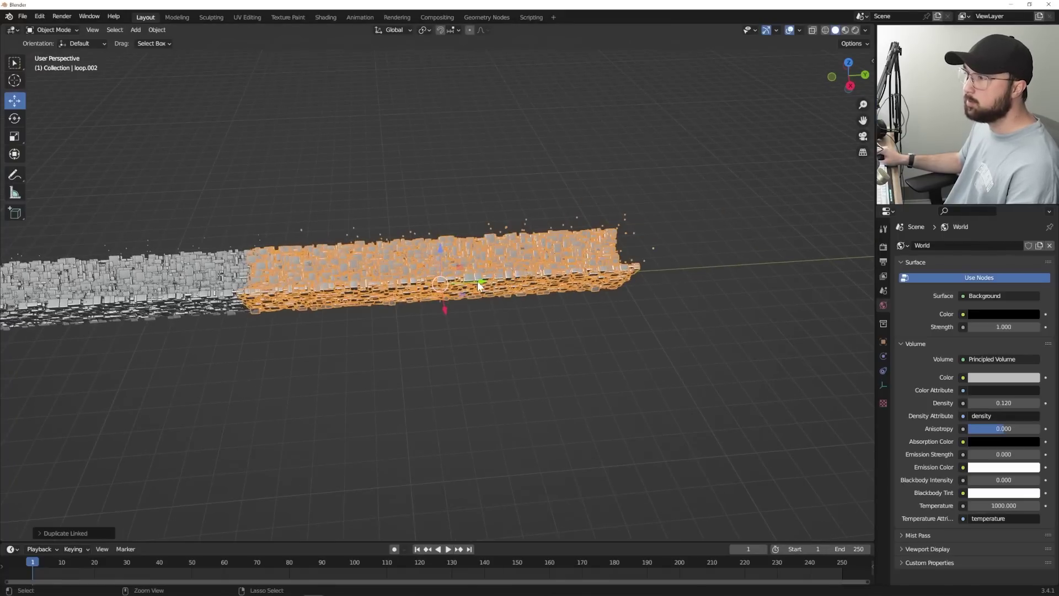
key(g)
click(809, 283)
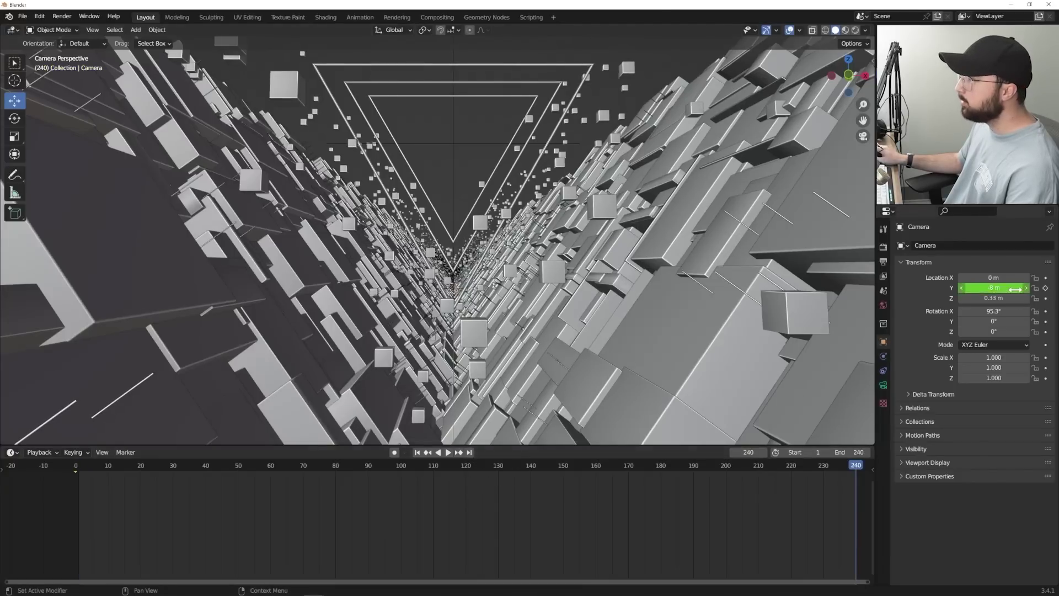
- Keyframe the camera's Y location at 8 m on frame 240, play the flight and return to the first frame
text(8)
key(Return)
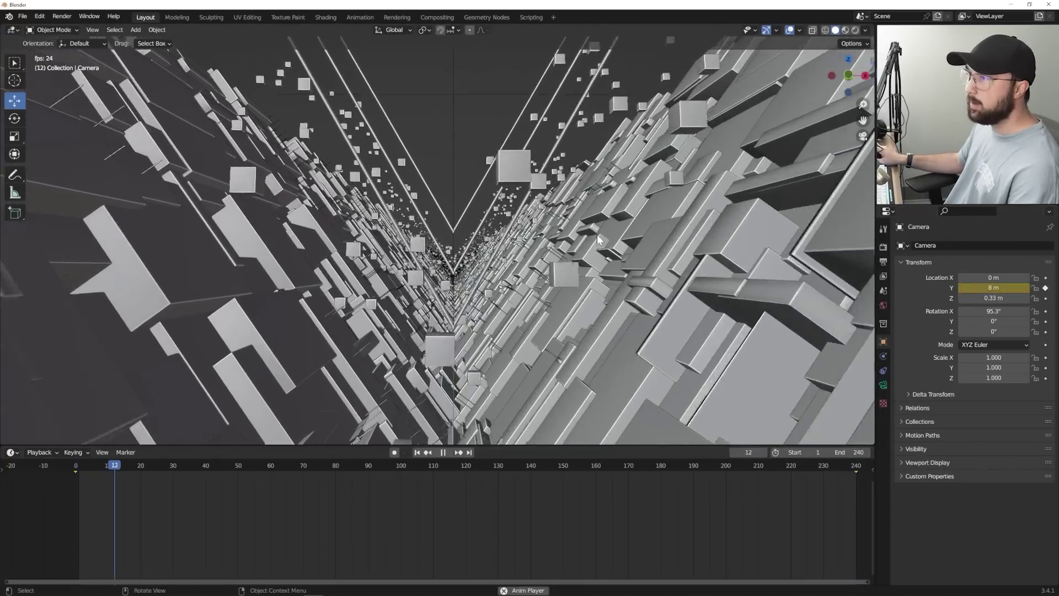
key(space)
click(417, 452)
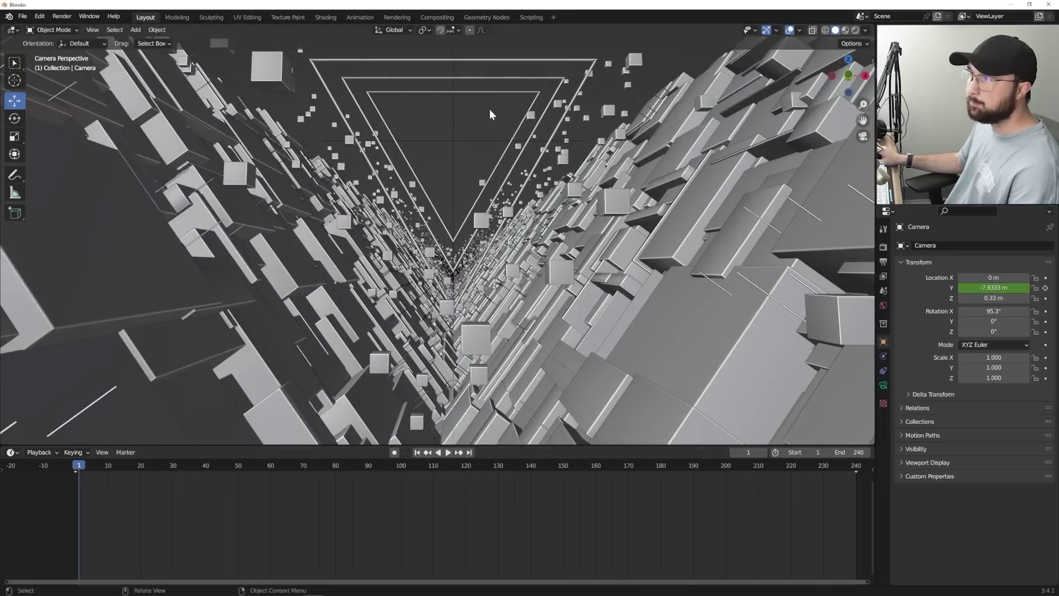
- Parent the triangle frames to the camera and briefly play the animation to check that they follow
click(556, 91)
key(space)
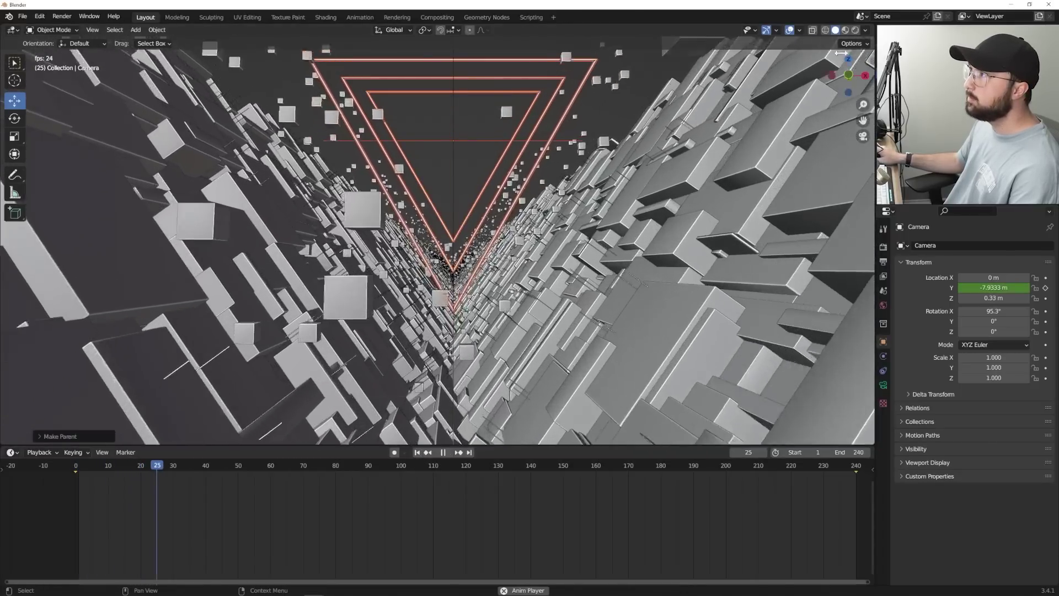
key(space)
- Hide the viewport overlays and gizmos and preview the camera animation in solid shading
click(789, 30)
click(766, 30)
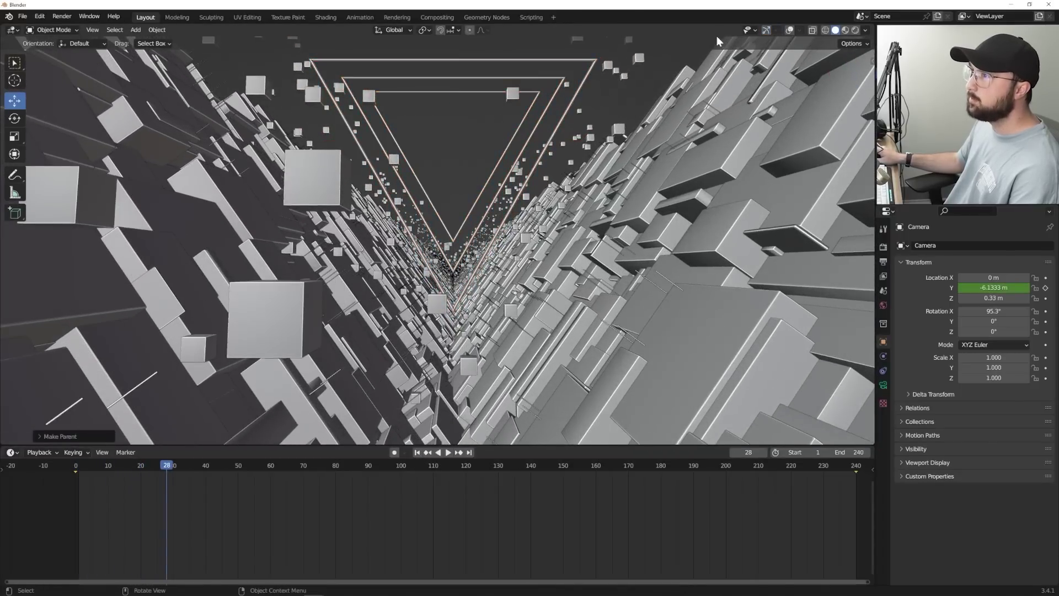
scroll(617, 225, down, 3)
key(space)
key(space)
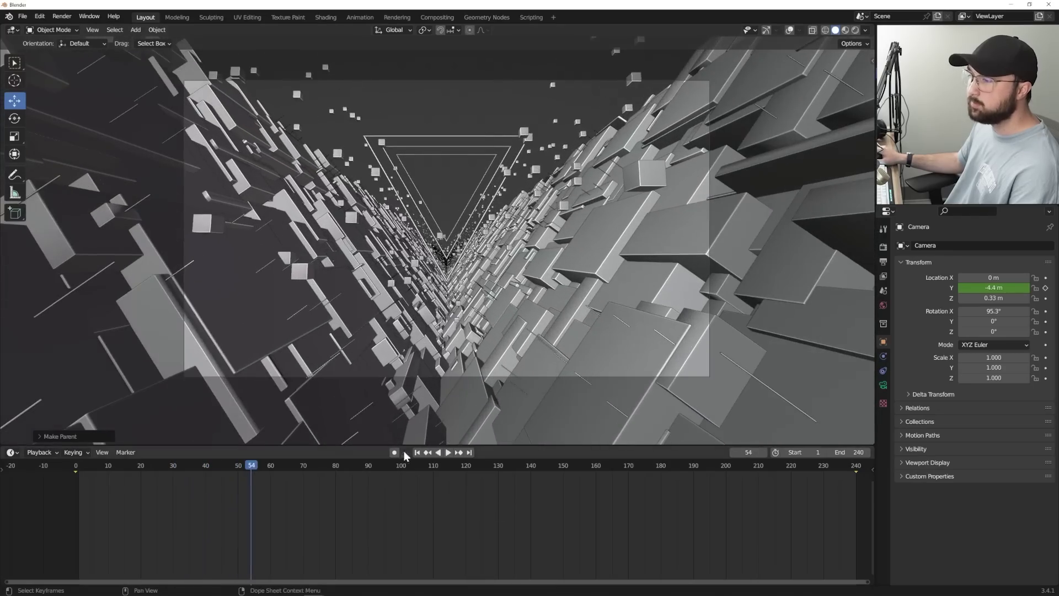
key(Escape)
- Play the camera animation in rendered shading to check the tunnel loop, and return to the first frame
click(854, 30)
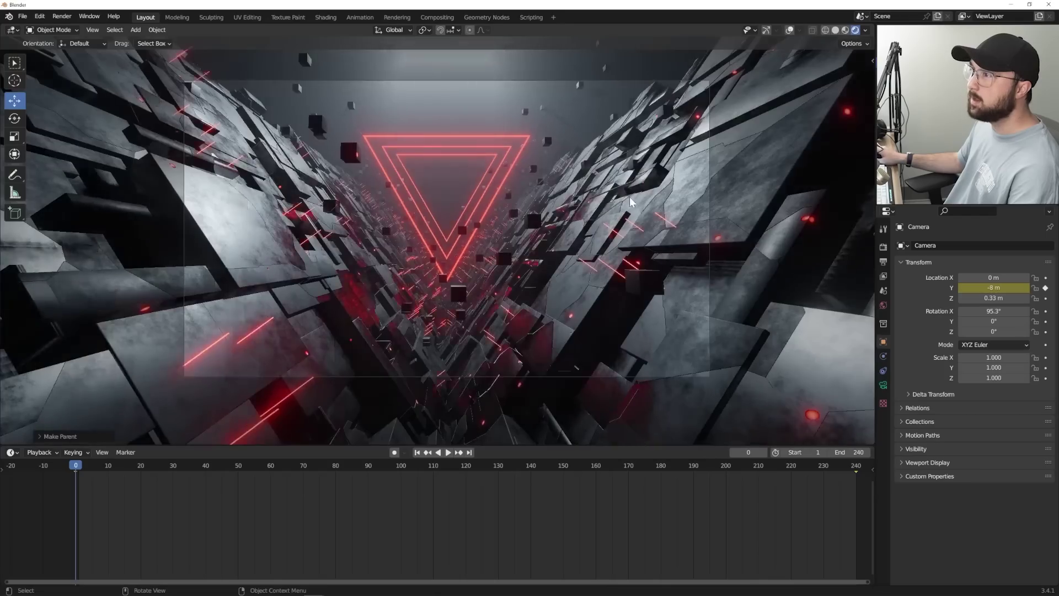
scroll(629, 197, up, 2)
key(space)
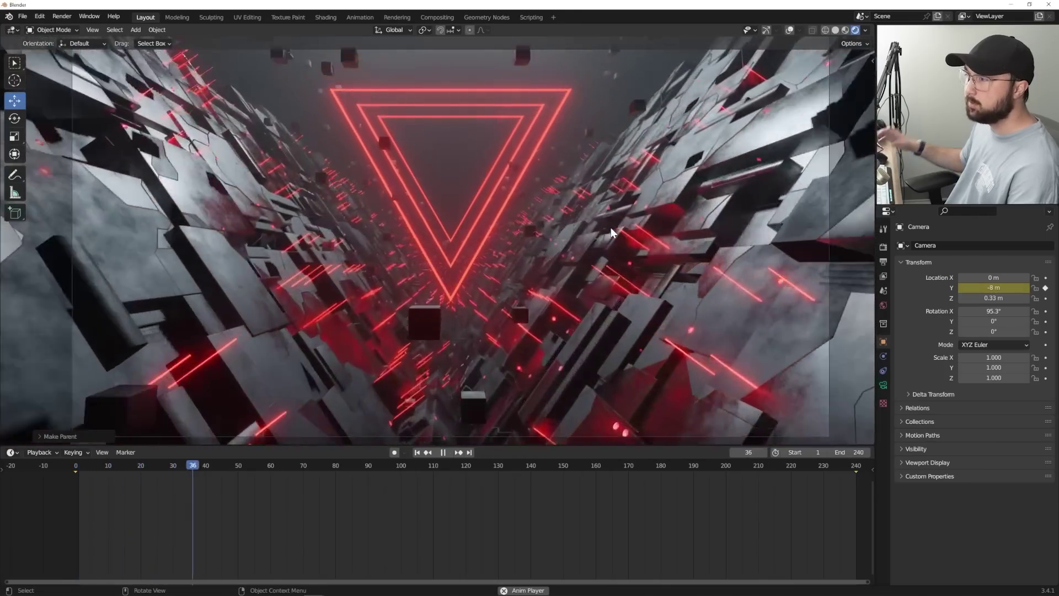
key(space)
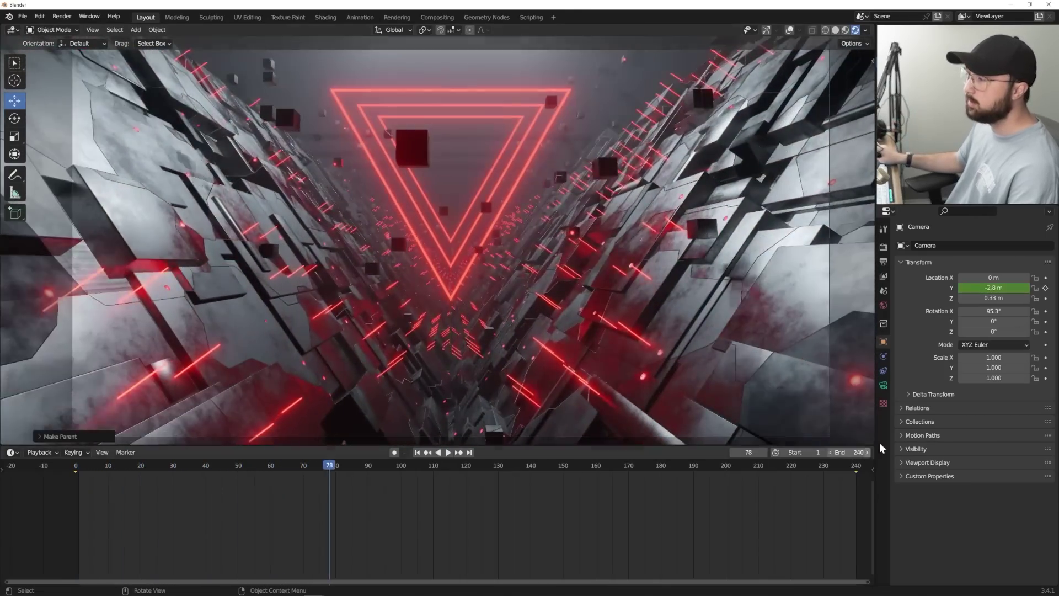
key(shift+Left)
key(space)
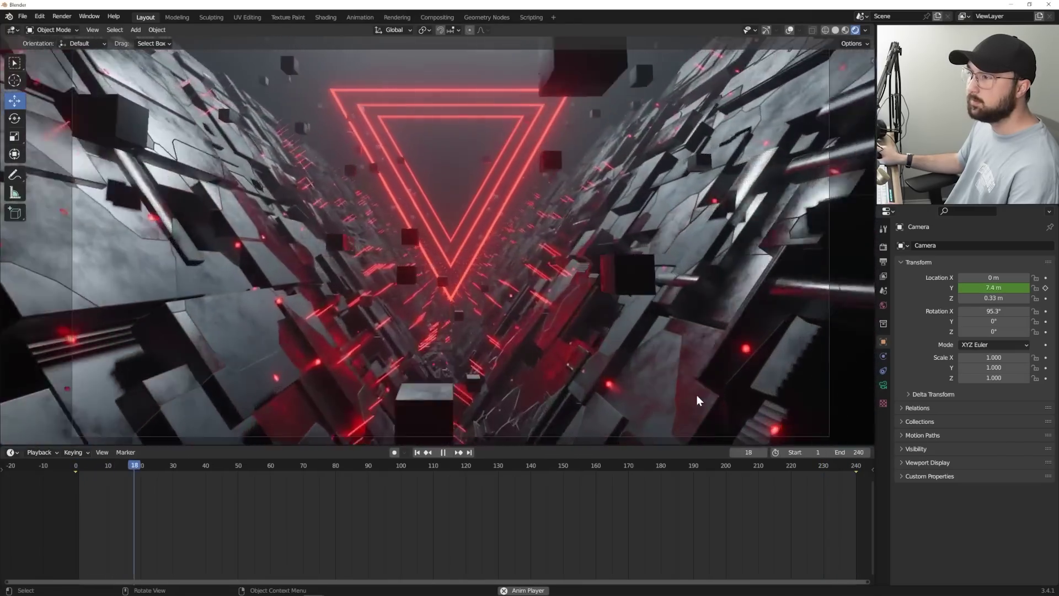
key(space)
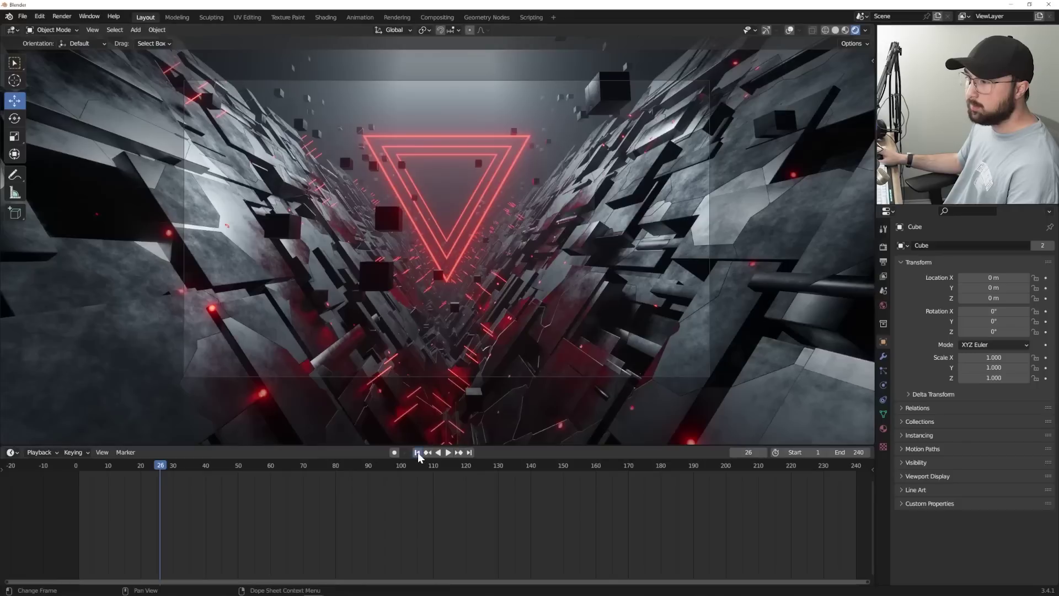
click(417, 452)
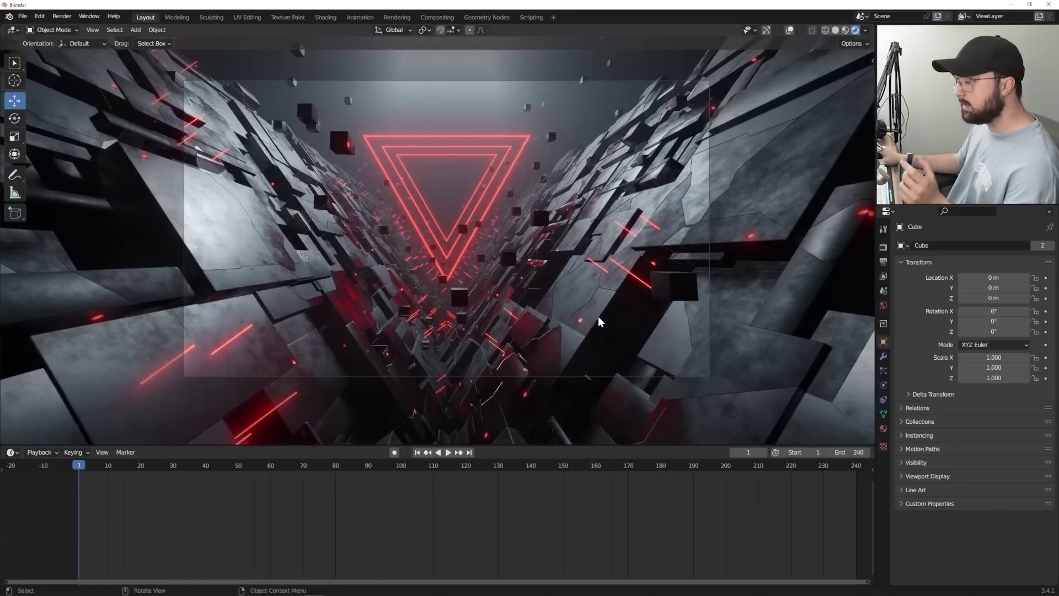
- Keyframe the camera's X rotation at frame 1
click(883, 356)
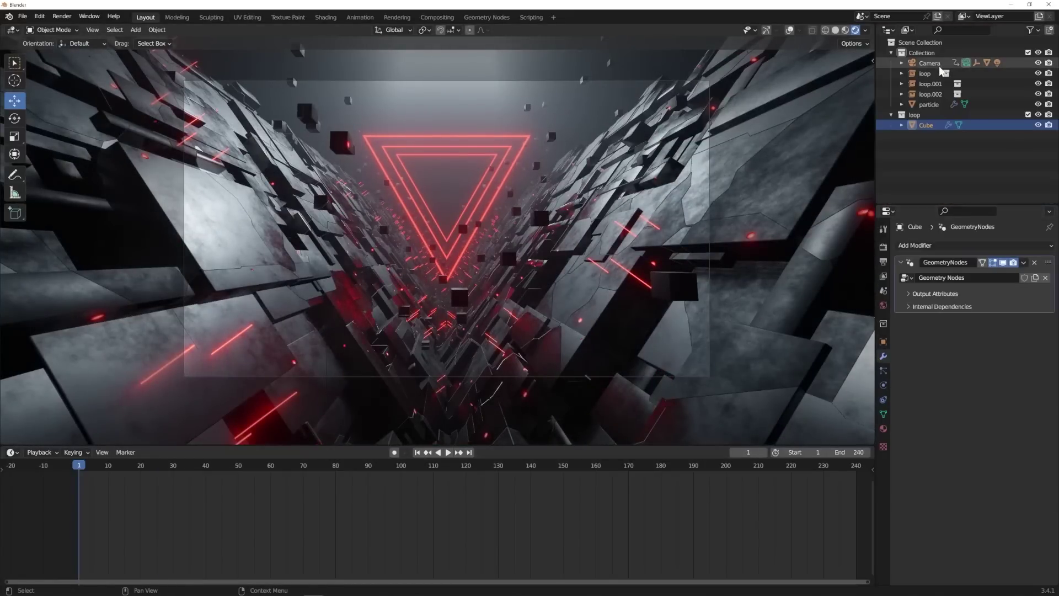
click(940, 65)
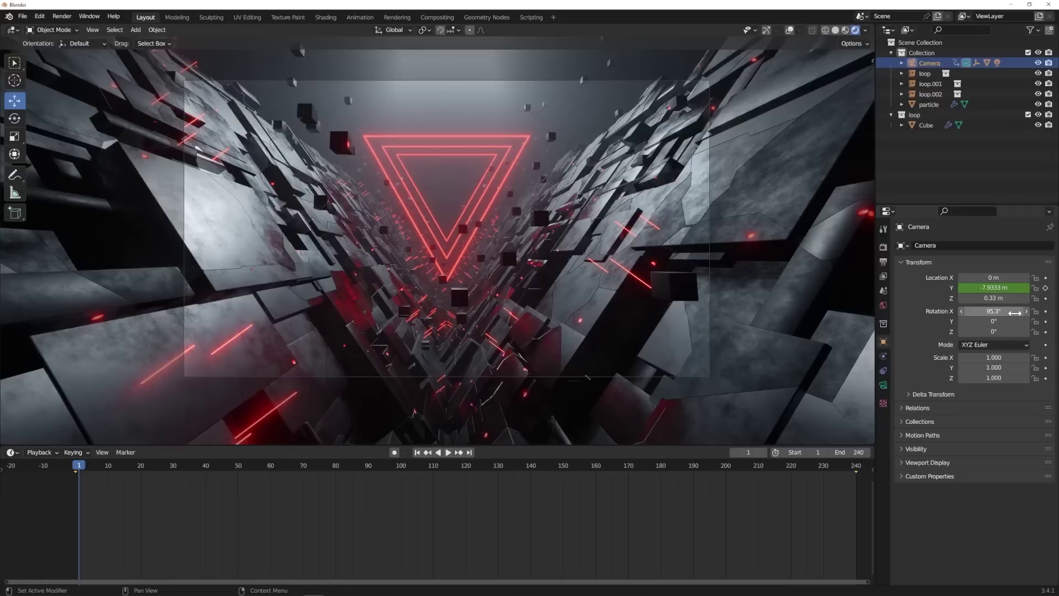
click(1045, 311)
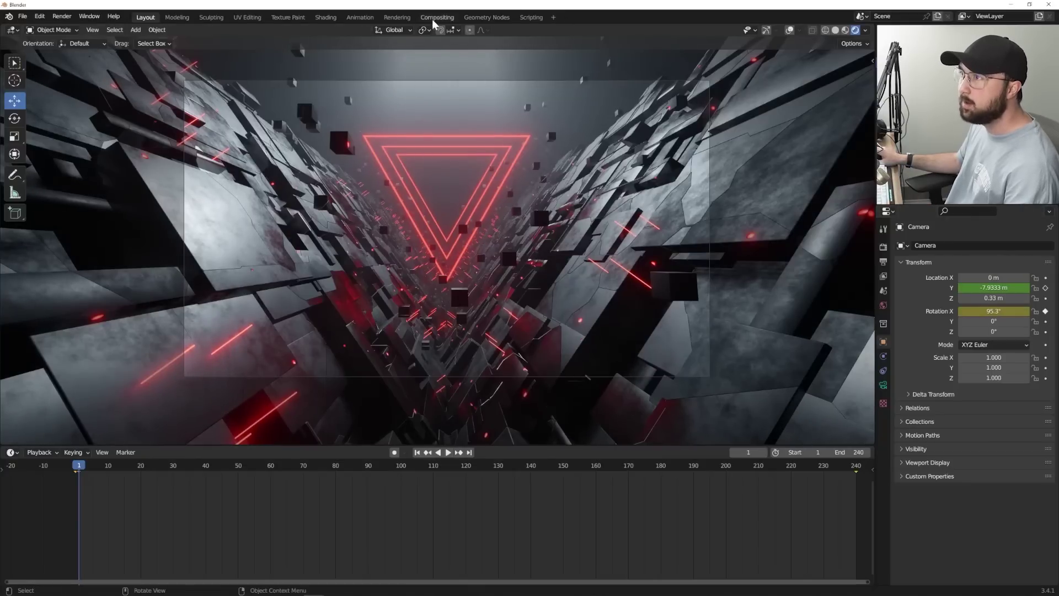
- Add a Noise modifier to the camera's X Euler Rotation curve in the Animation workspace
click(358, 17)
key(KP_0)
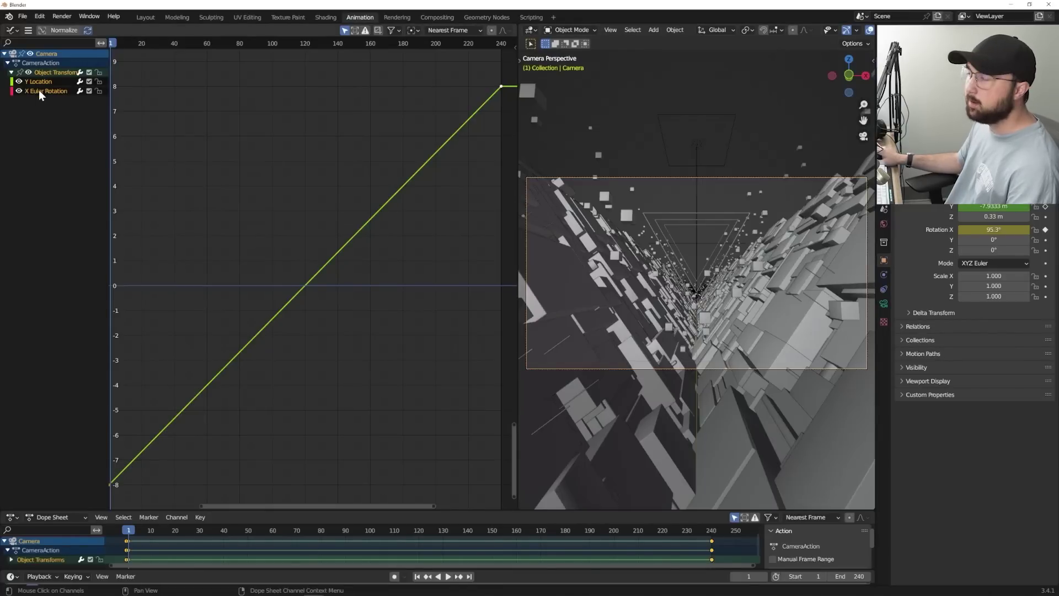
click(38, 90)
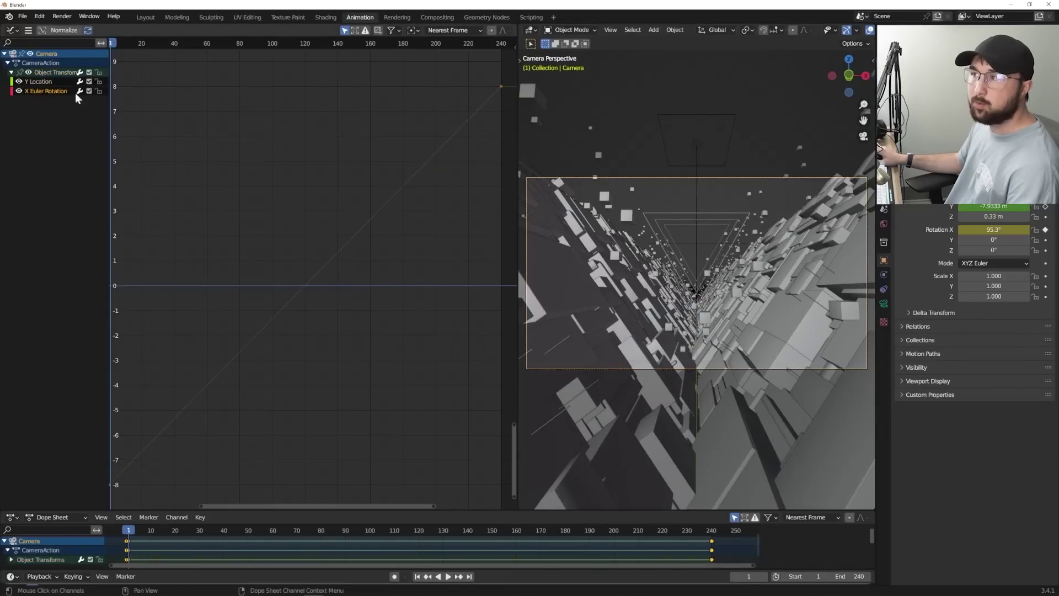
key(n)
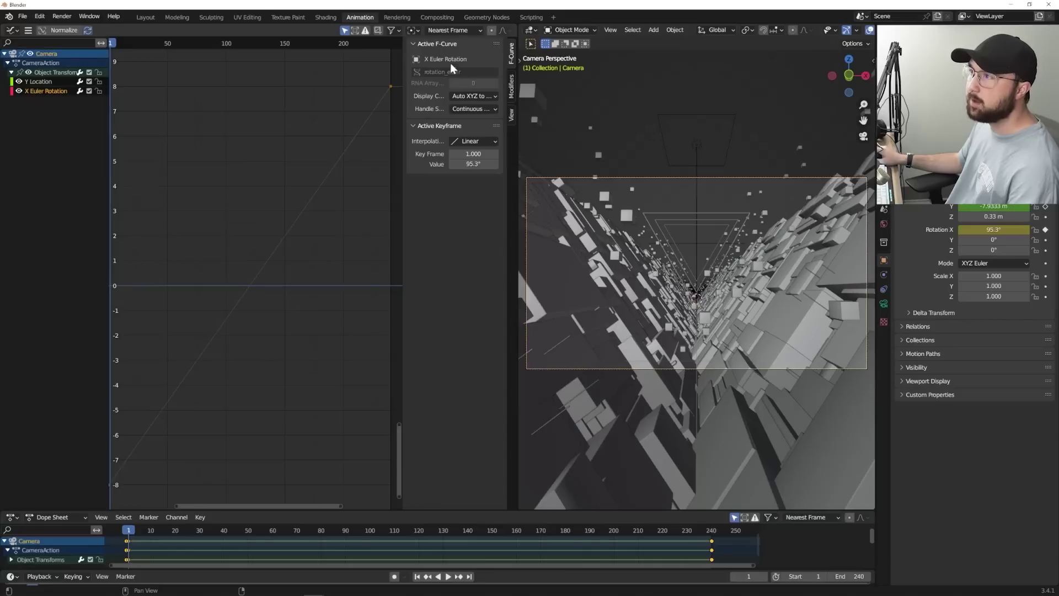
click(508, 85)
click(438, 45)
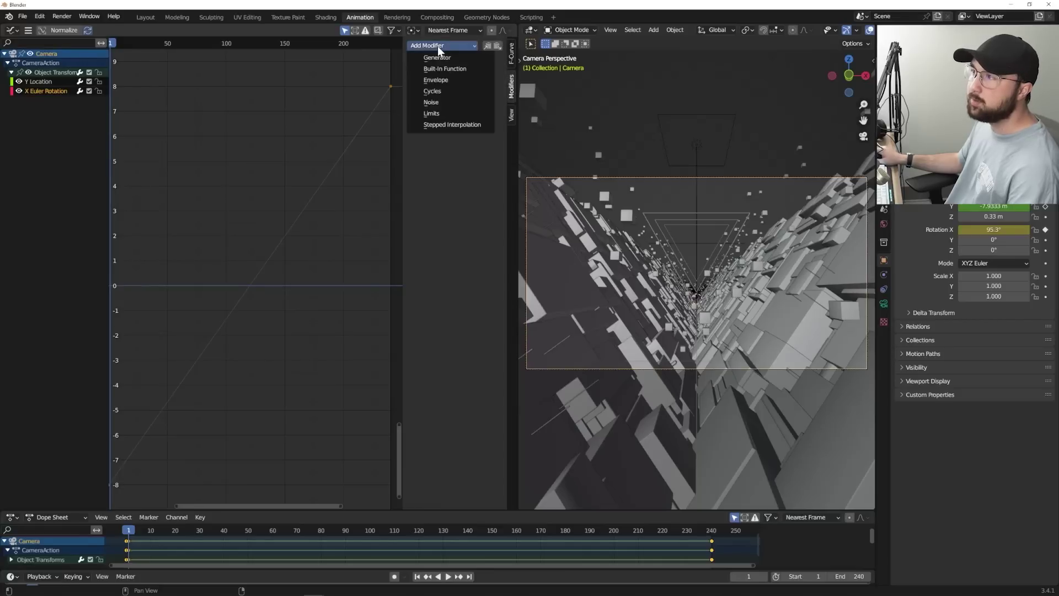
click(442, 101)
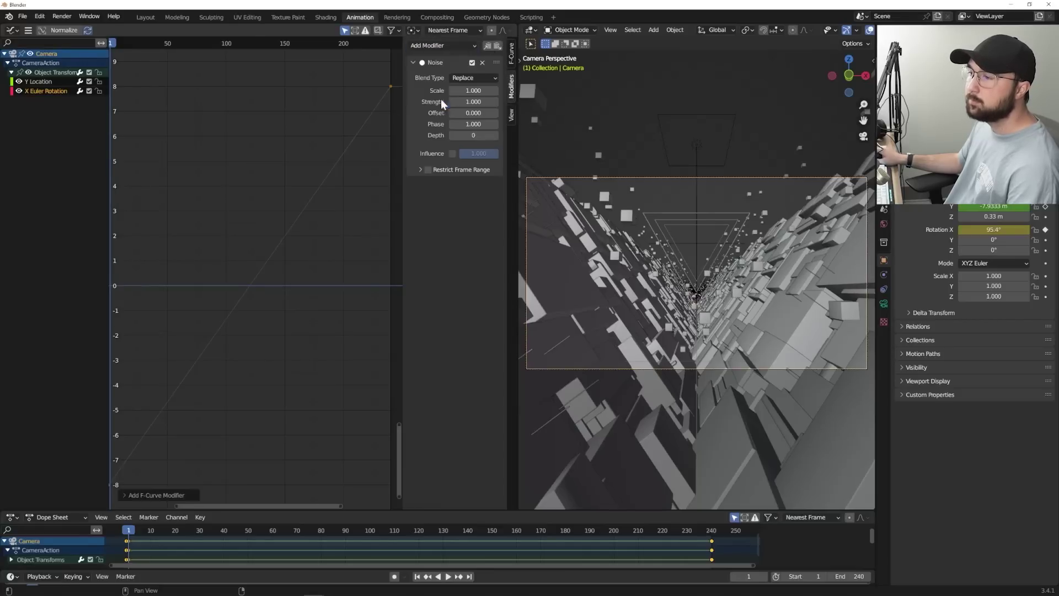
- Frame the rotation curve, reduce the noise strength to 0.02 and play the animation to judge the camera shake
key(Home)
key(space)
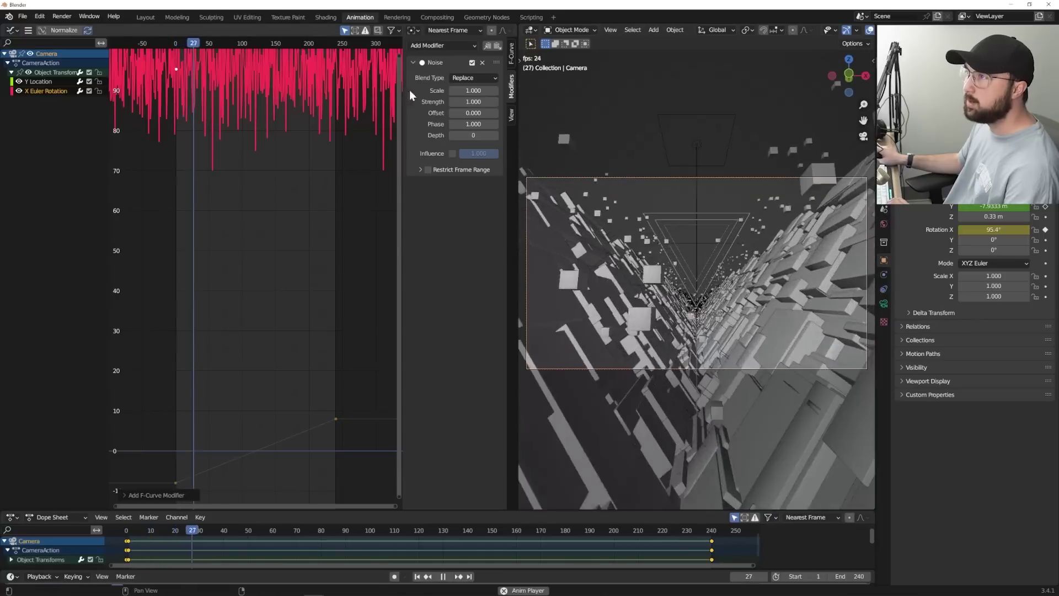
key(space)
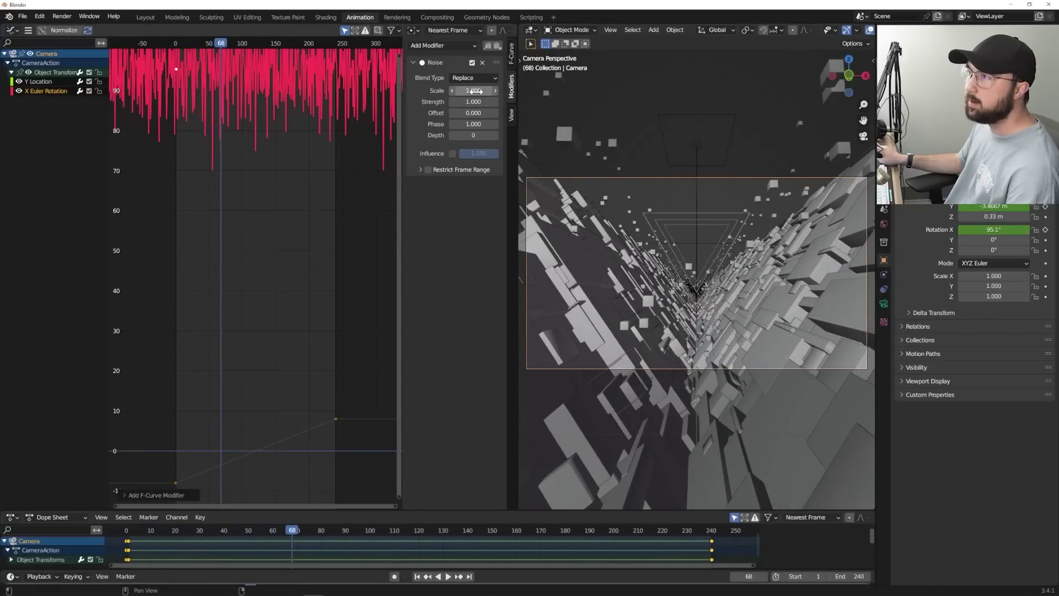
drag(473, 102, 416, 107)
middle_drag(267, 100, 260, 300)
scroll(265, 287, up, 18)
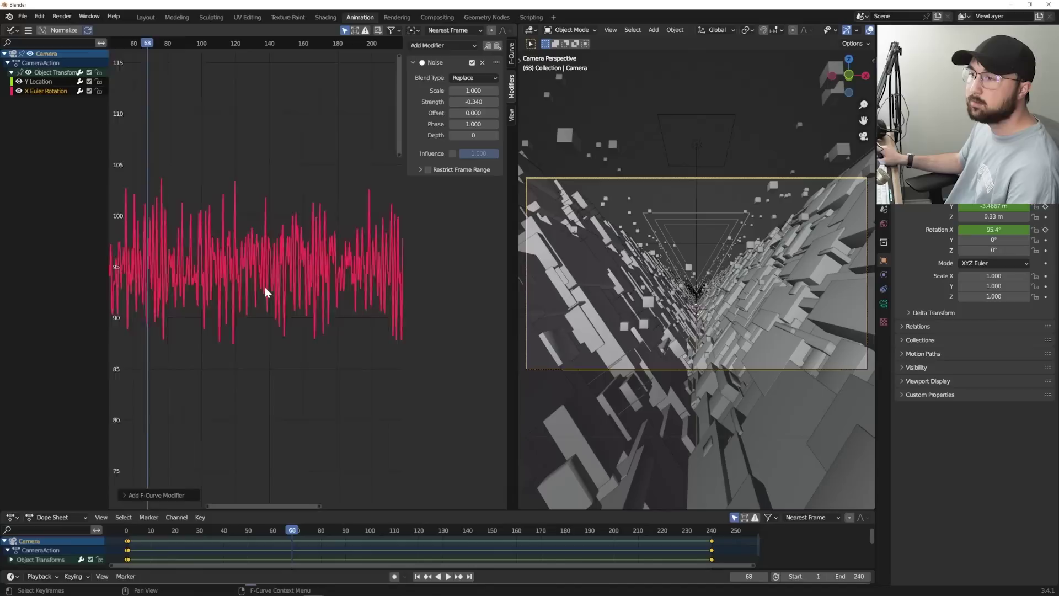
drag(474, 101, 494, 101)
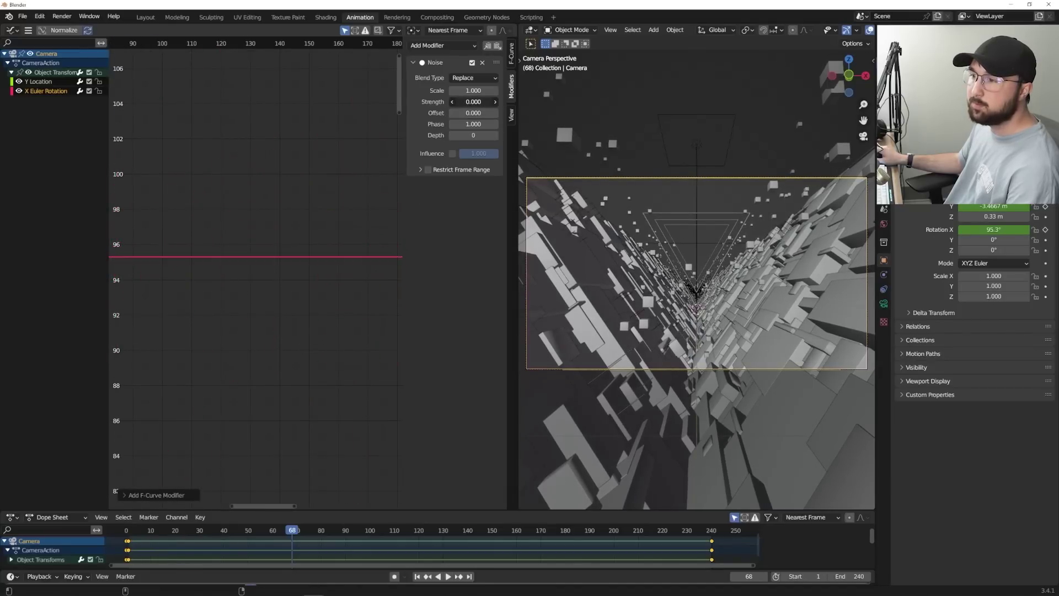
key(space)
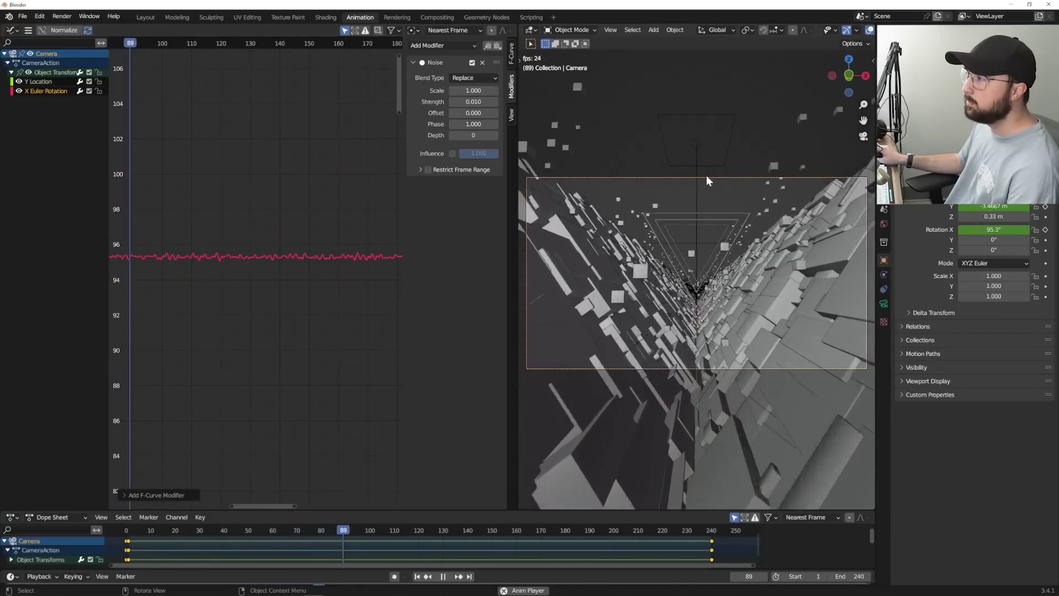
key(space)
click(474, 102)
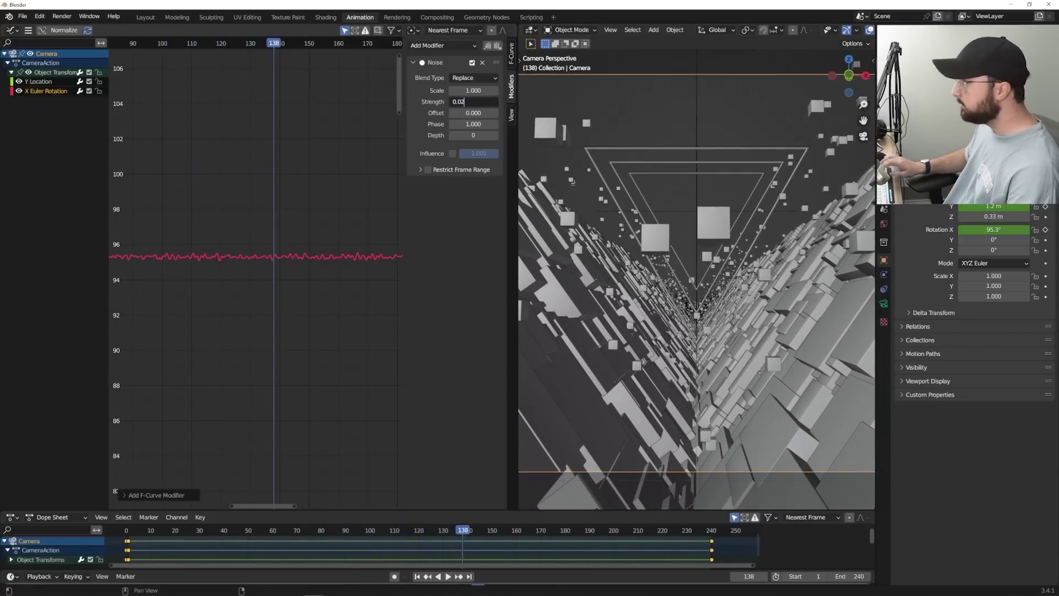
key(space)
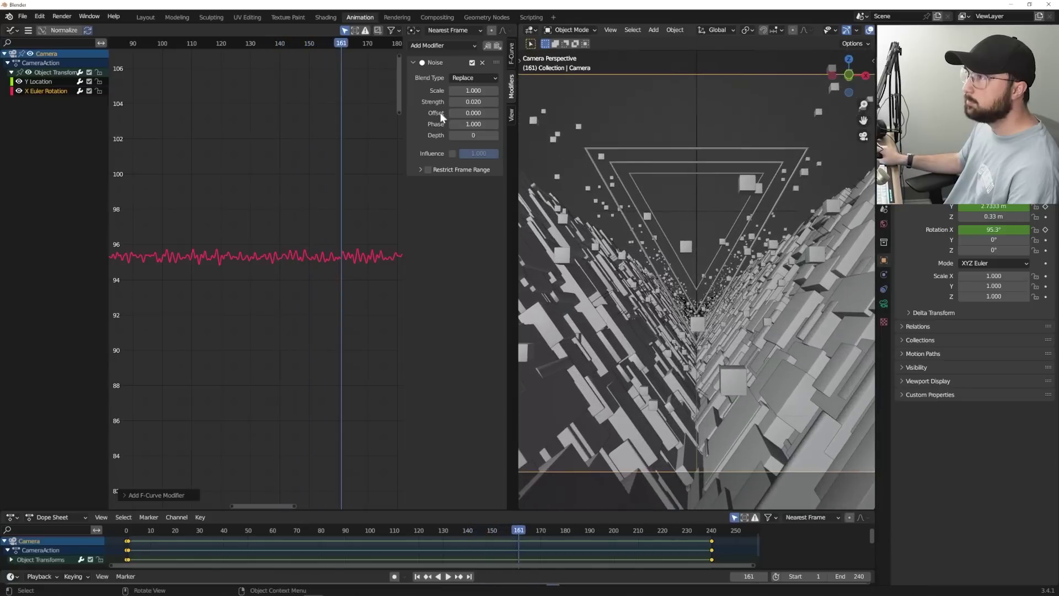
- Set the noise scale to 6 and the strength to 0.03 while playing the animation
drag(470, 90, 470, 90)
click(470, 90)
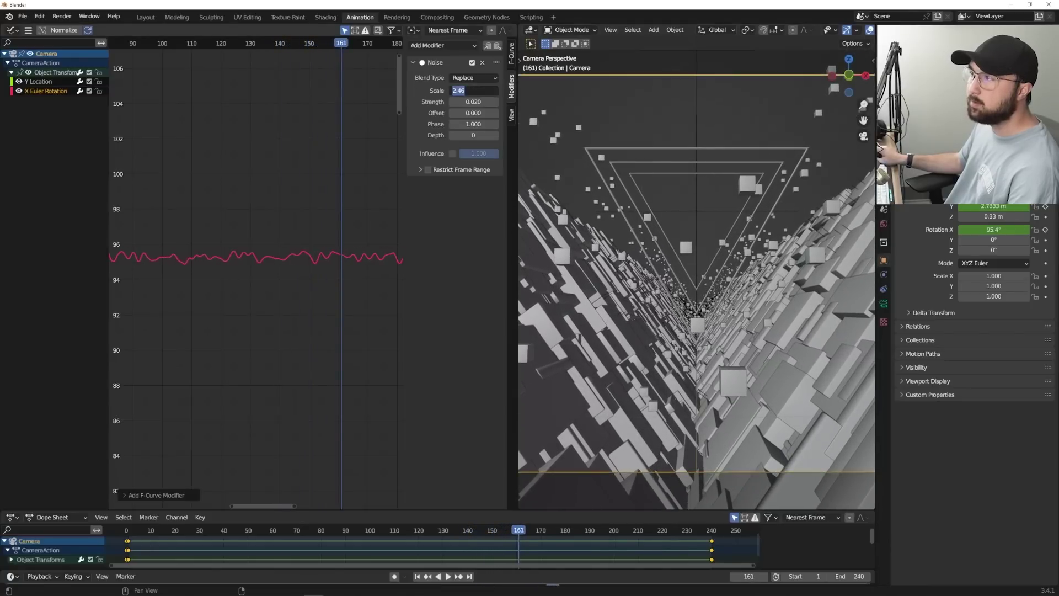
text(6)
key(Return)
key(space)
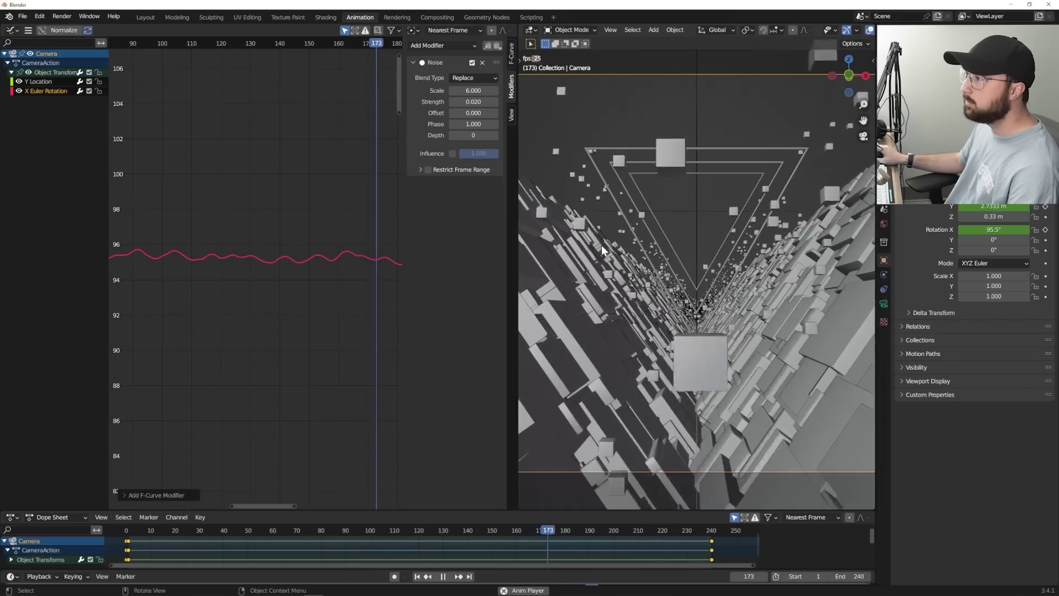
click(473, 101)
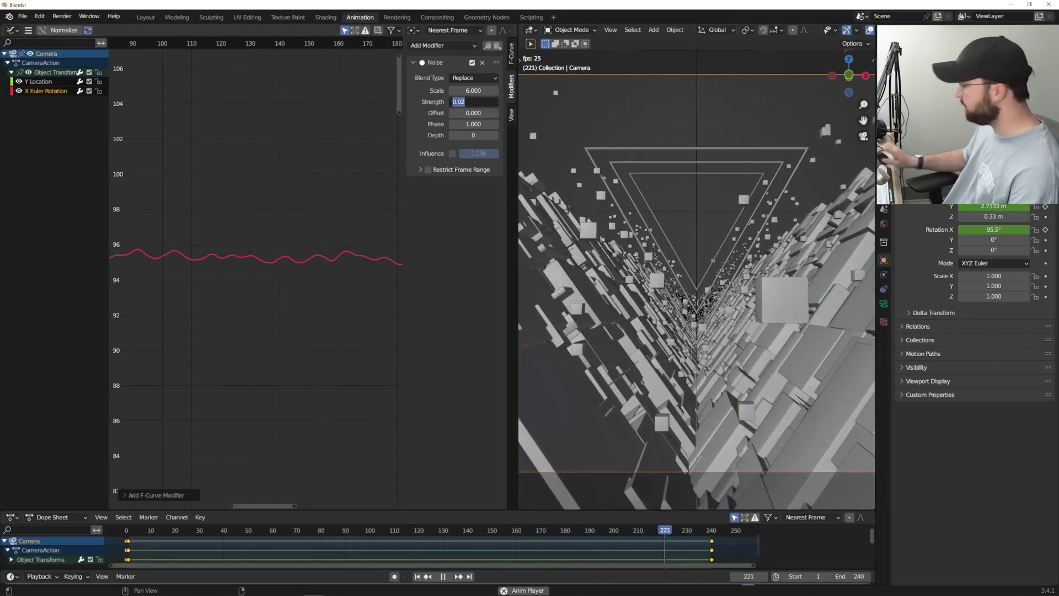
text(0.03)
key(Return)
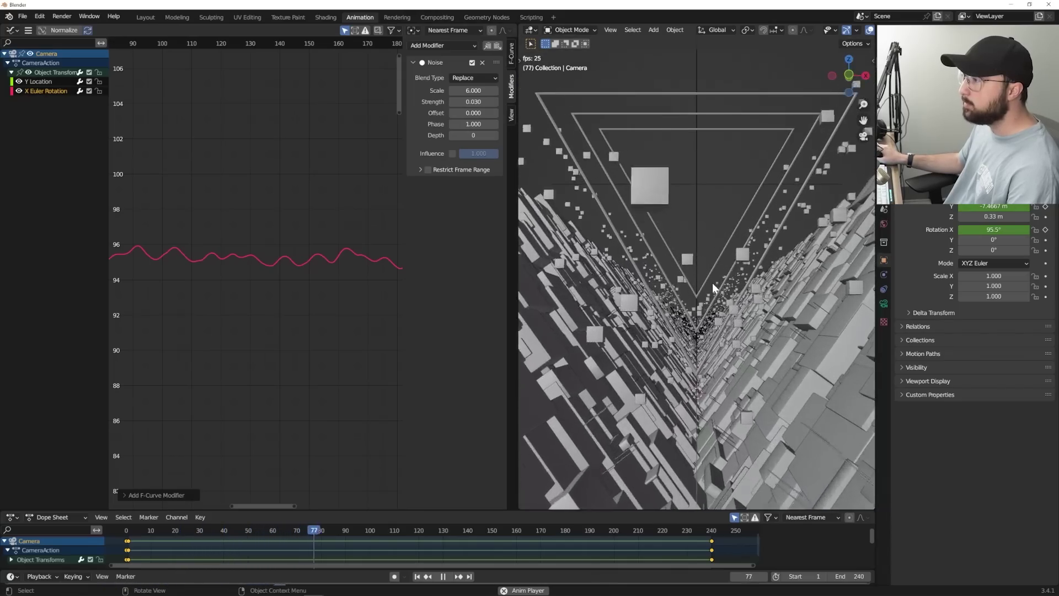
key(space)
- Restrict the noise modifier's frame range to start at frame 3 and end at frame 238
click(428, 170)
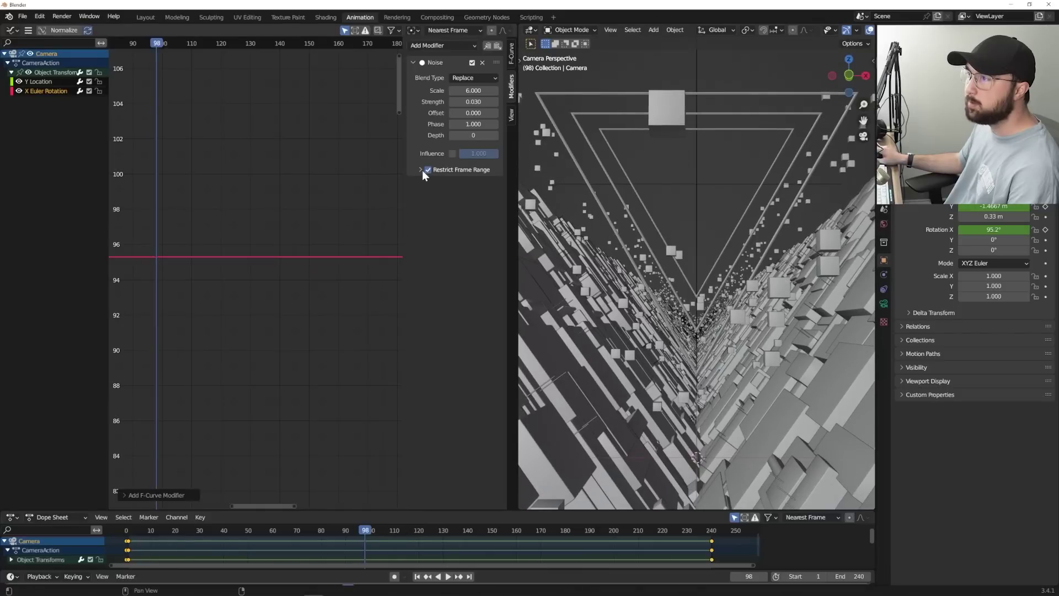
click(420, 169)
click(467, 185)
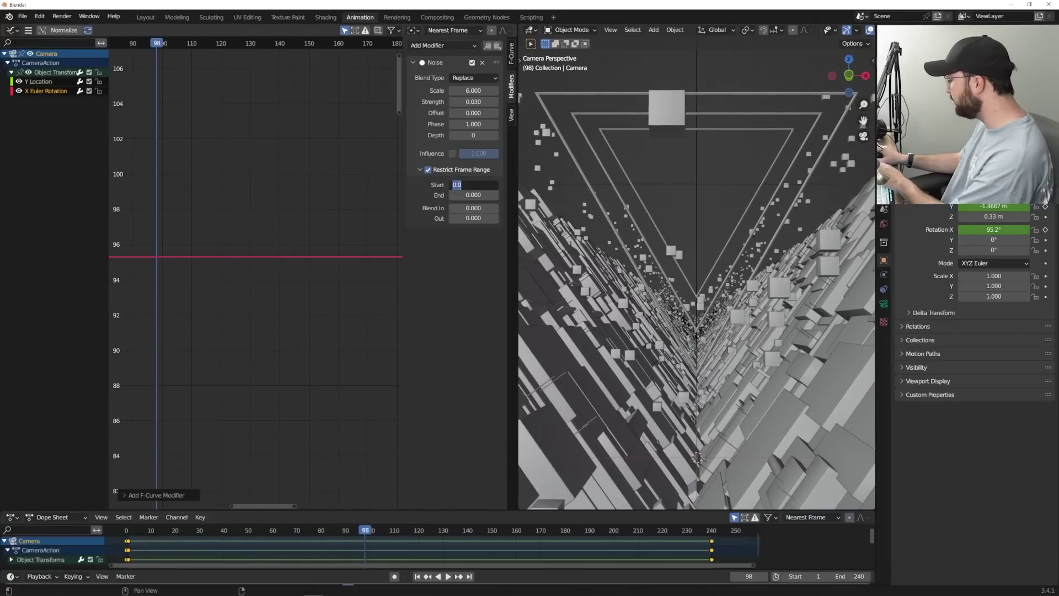
click(470, 195)
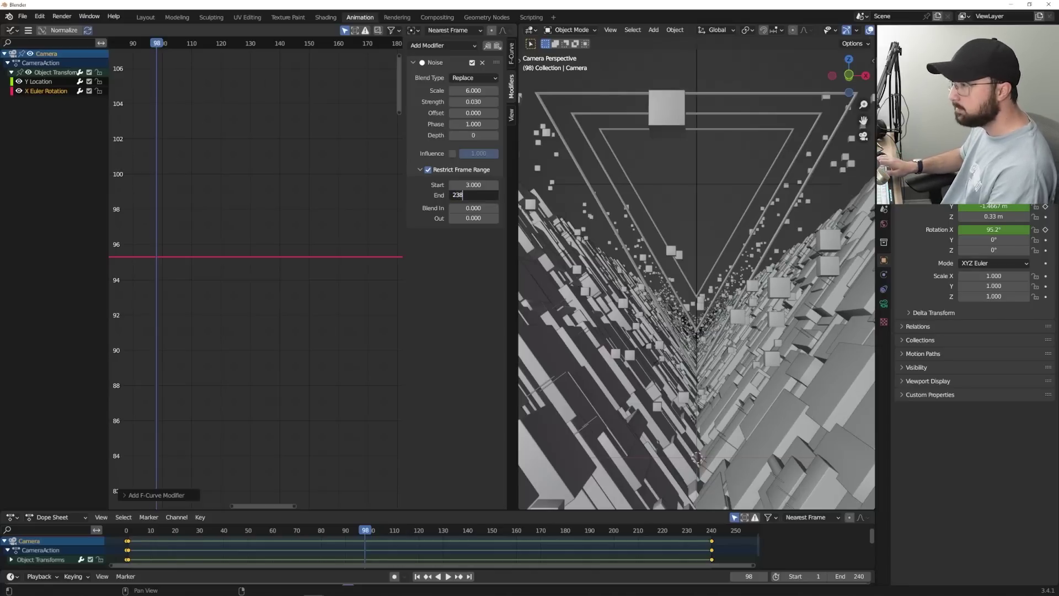
key(Return)
- Smooth both ends of the noise by setting Blend In to about 5.01 and Blend Out to about 3.7
middle_drag(210, 240, 569, 248)
scroll(271, 281, up, 3)
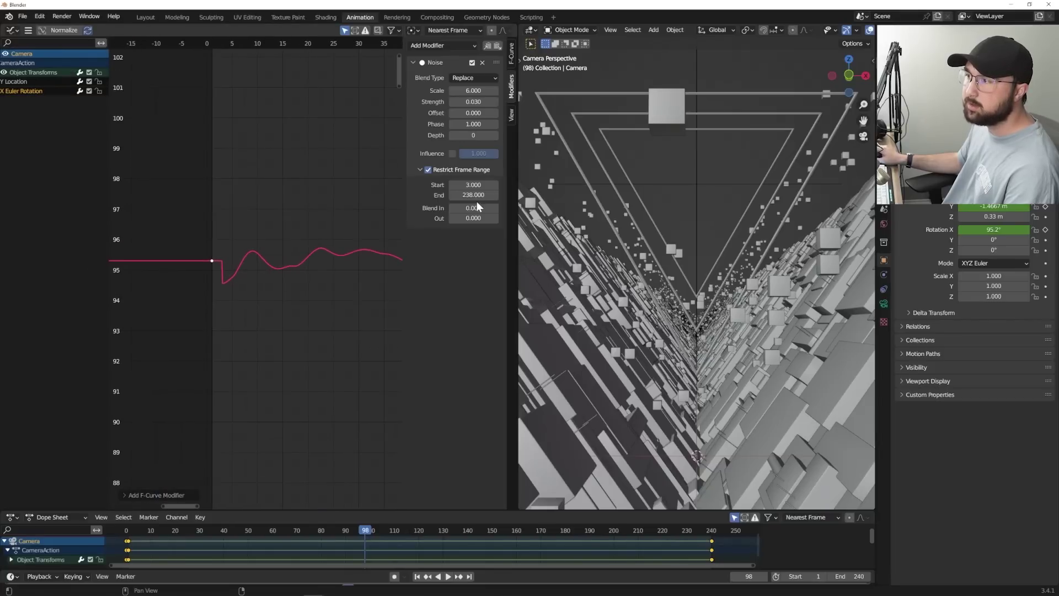
scroll(342, 236, down, 3)
middle_drag(317, 237, 113, 243)
middle_drag(391, 251, 113, 260)
middle_drag(394, 261, 160, 270)
scroll(292, 270, down, 12)
middle_drag(303, 270, 240, 274)
scroll(307, 281, up, 16)
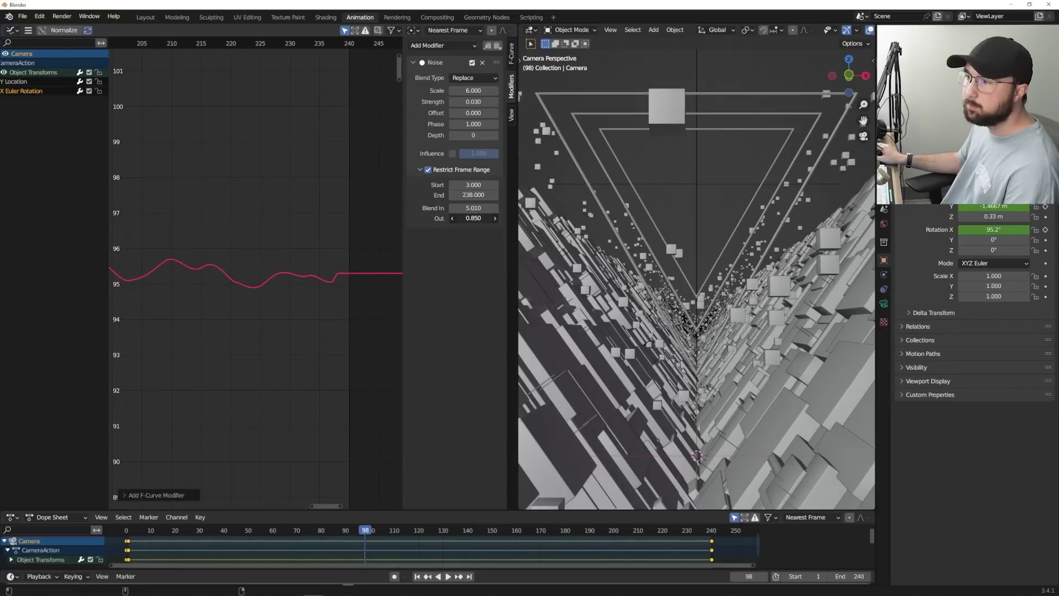
- Play the camera shake from the first frame, and preview it again in rendered shading in the Layout workspace
key(space)
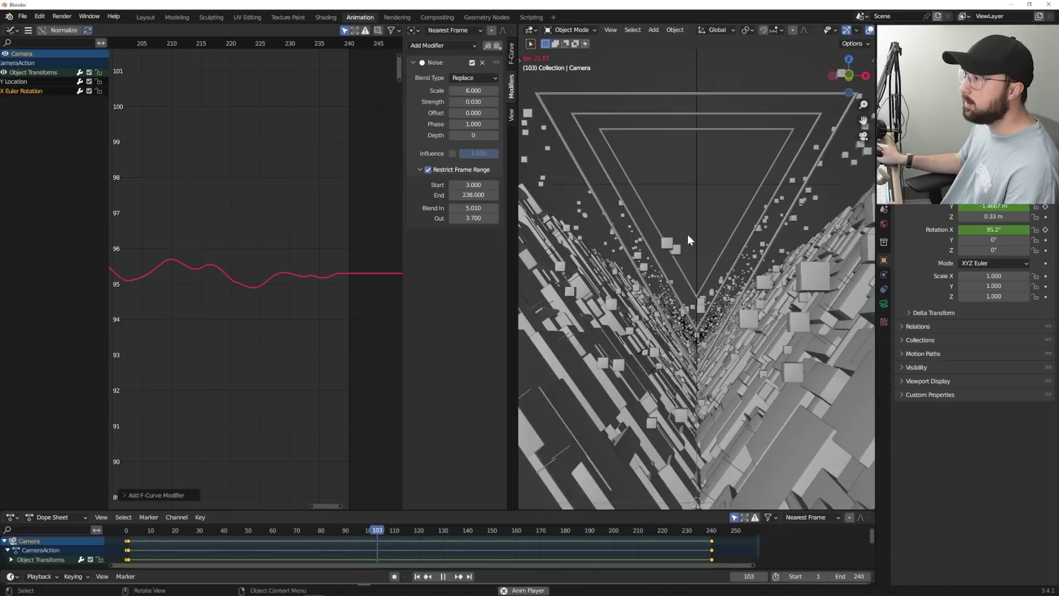
key(shift+Left)
key(space)
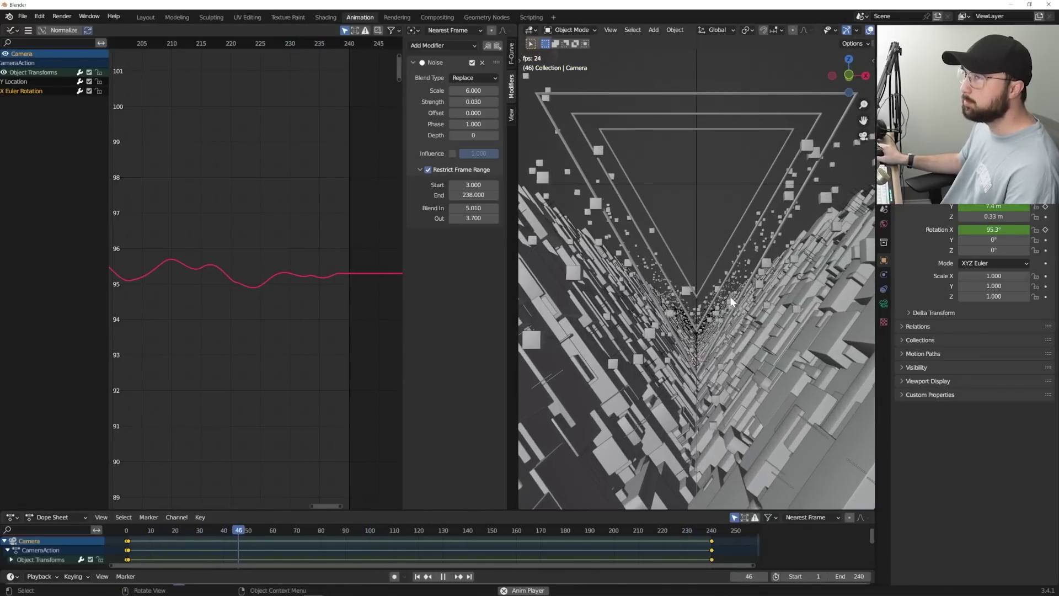
click(145, 17)
key(space)
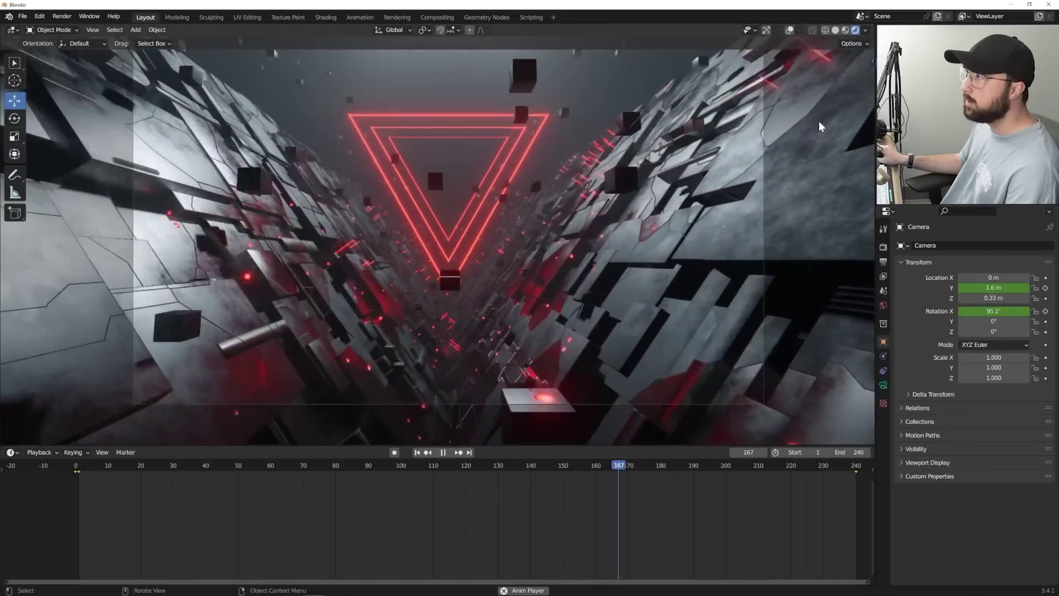
key(space)
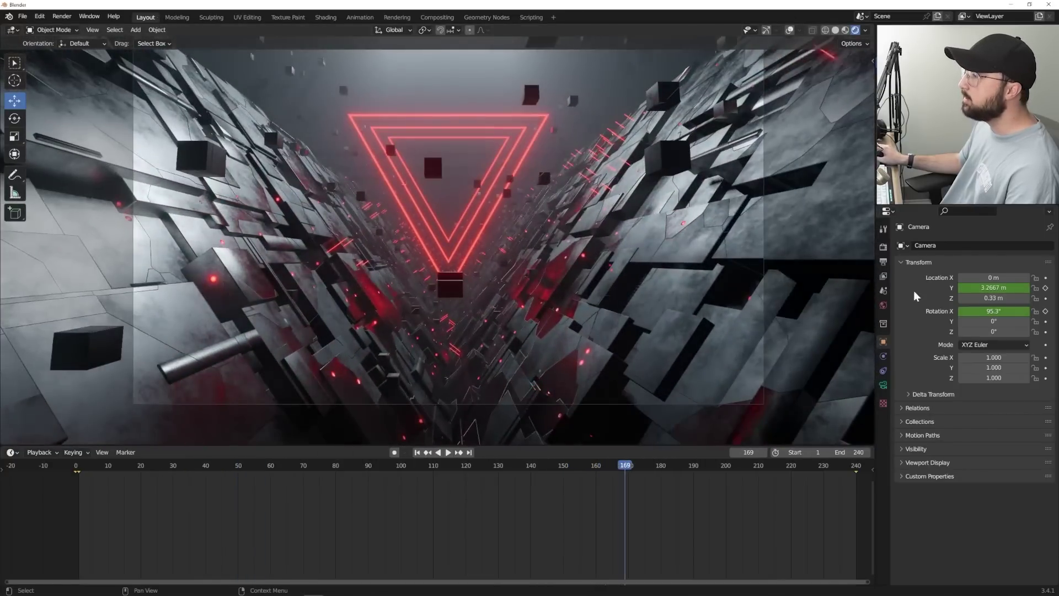
- Enable the camera's depth of field, lower the F-Stop to 0.1 and set the focus distance to 2.7 m on the triangles
click(884, 384)
click(908, 375)
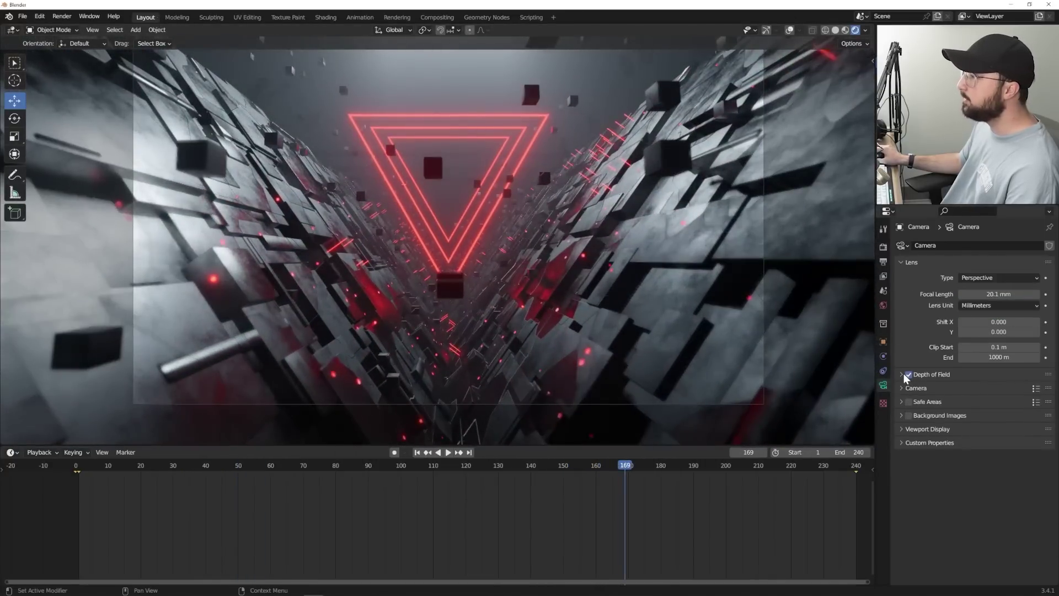
click(902, 374)
scroll(501, 161, up, 3)
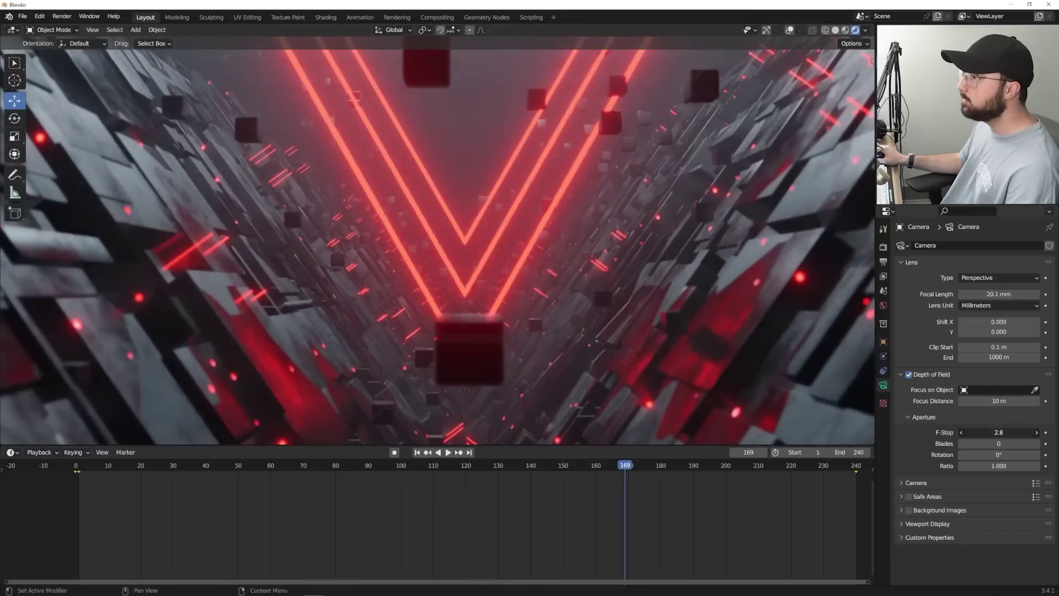
drag(998, 432, 959, 432)
drag(998, 401, 960, 401)
key(KP_0)
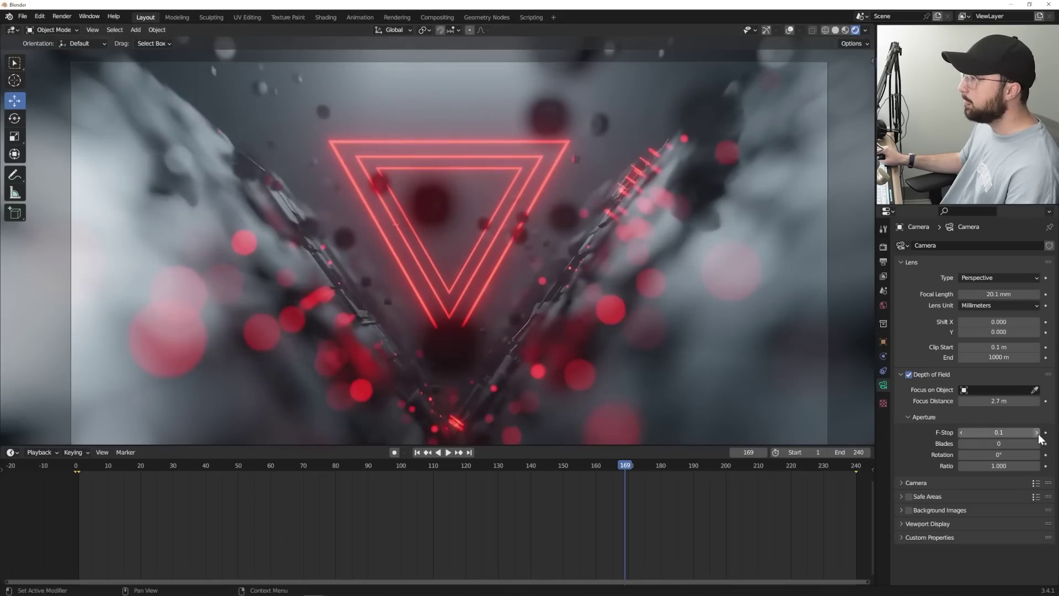
- Raise the camera's F-Stop to 1.3 and play the animation to check the blur
click(1036, 433)
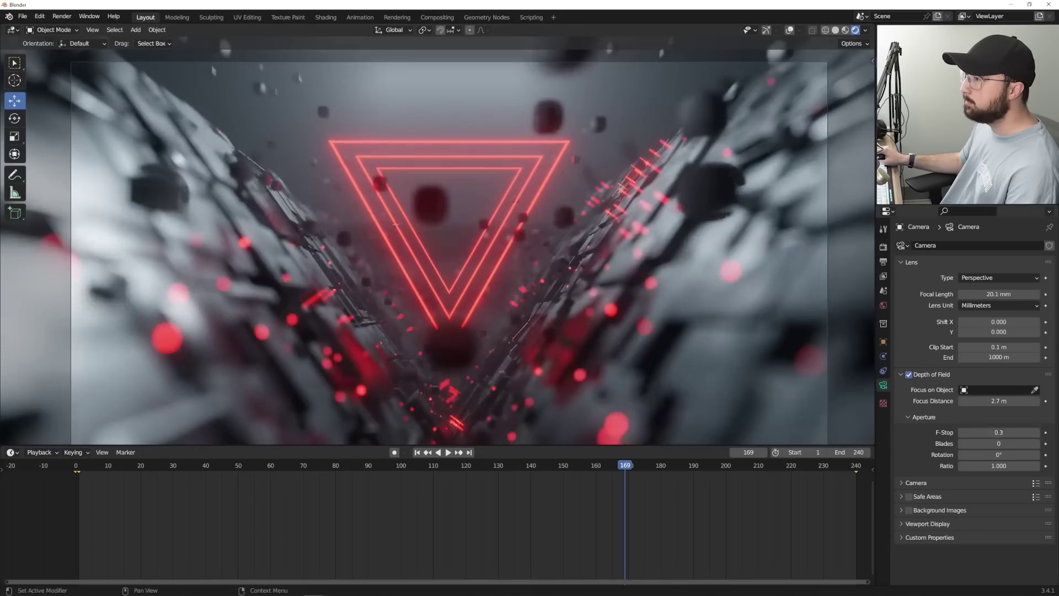
click(1037, 432)
click(1037, 433)
click(1037, 432)
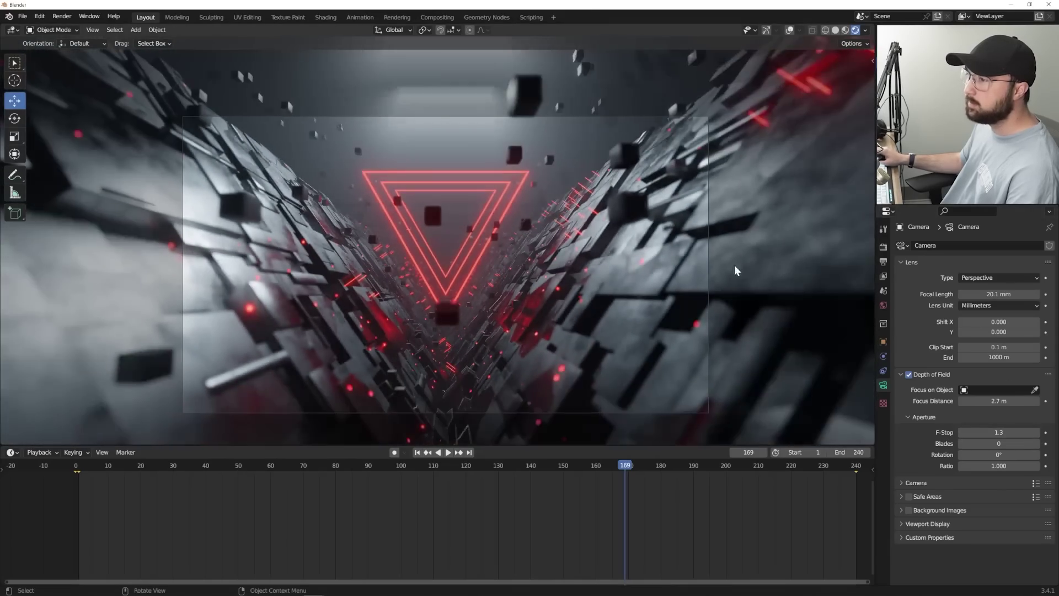
key(space)
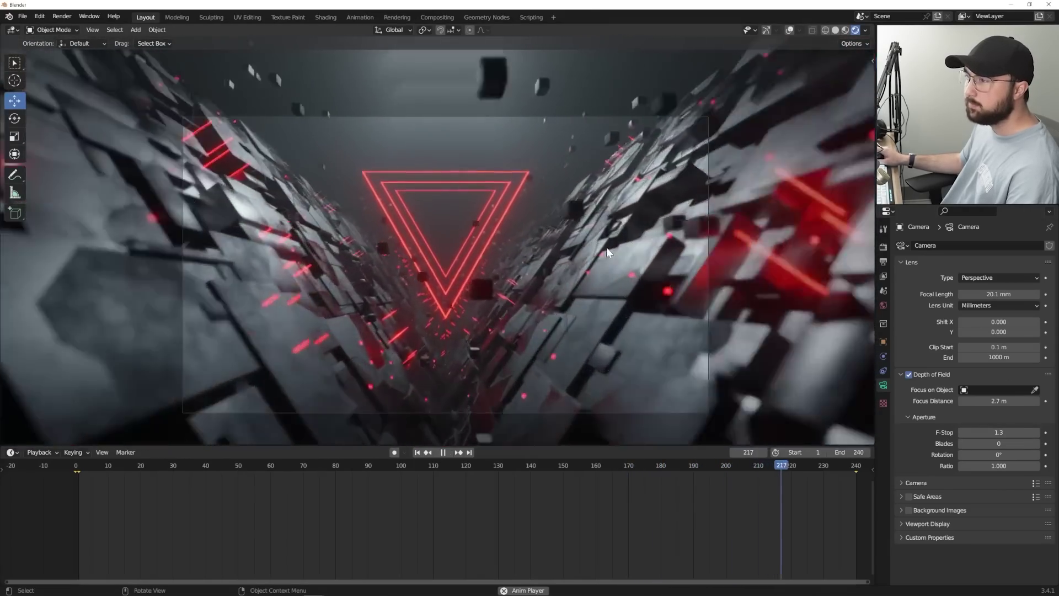
scroll(607, 247, up, 2)
shift+middle_drag(580, 249, 571, 213)
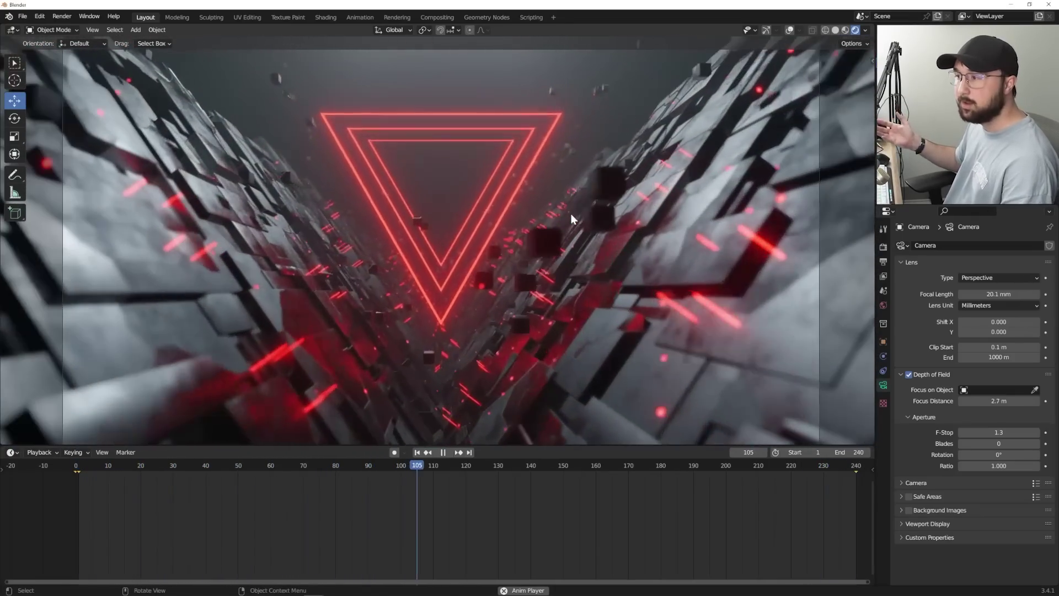
- Stop the playback and set the render output's file format to FFmpeg Video
key(space)
click(883, 247)
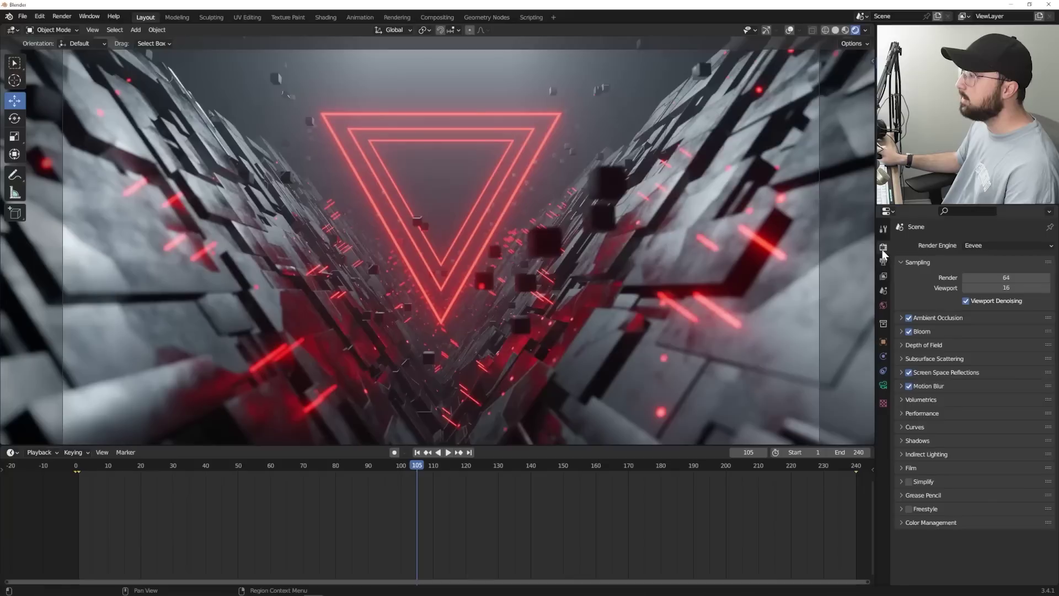
click(883, 385)
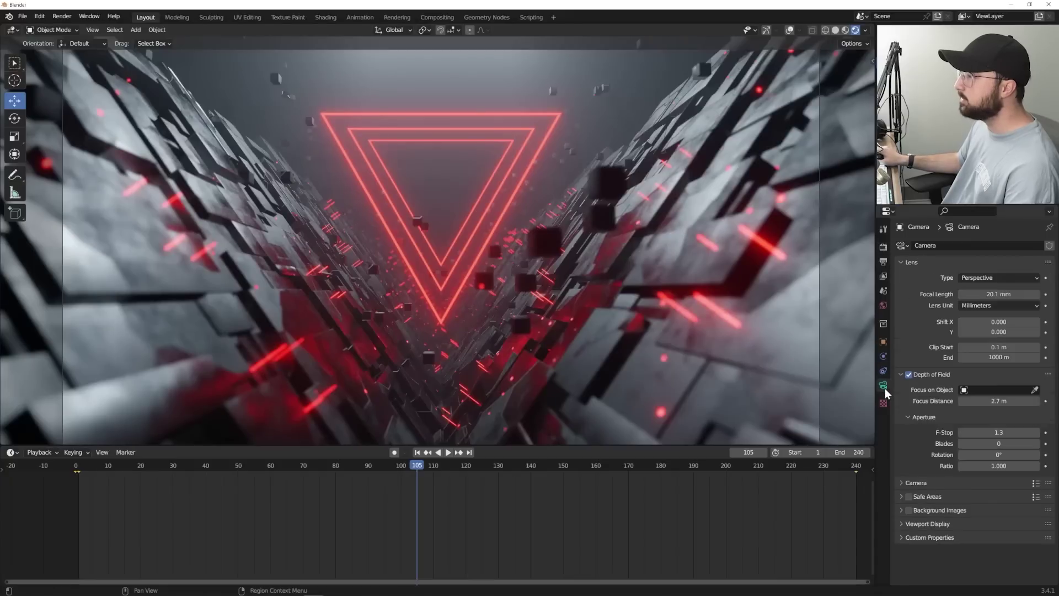
click(883, 262)
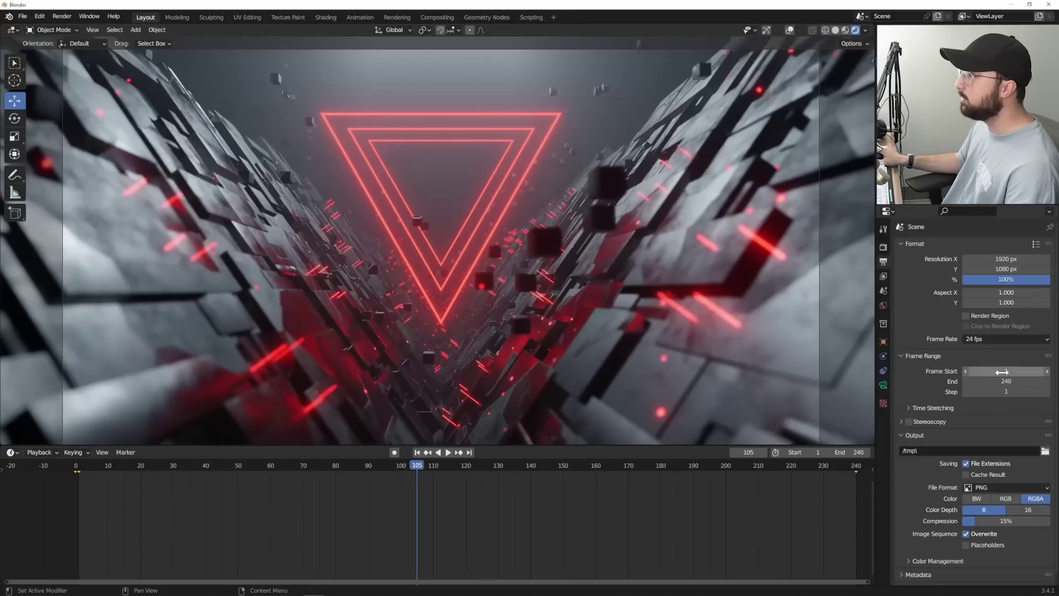
click(1018, 482)
click(1022, 537)
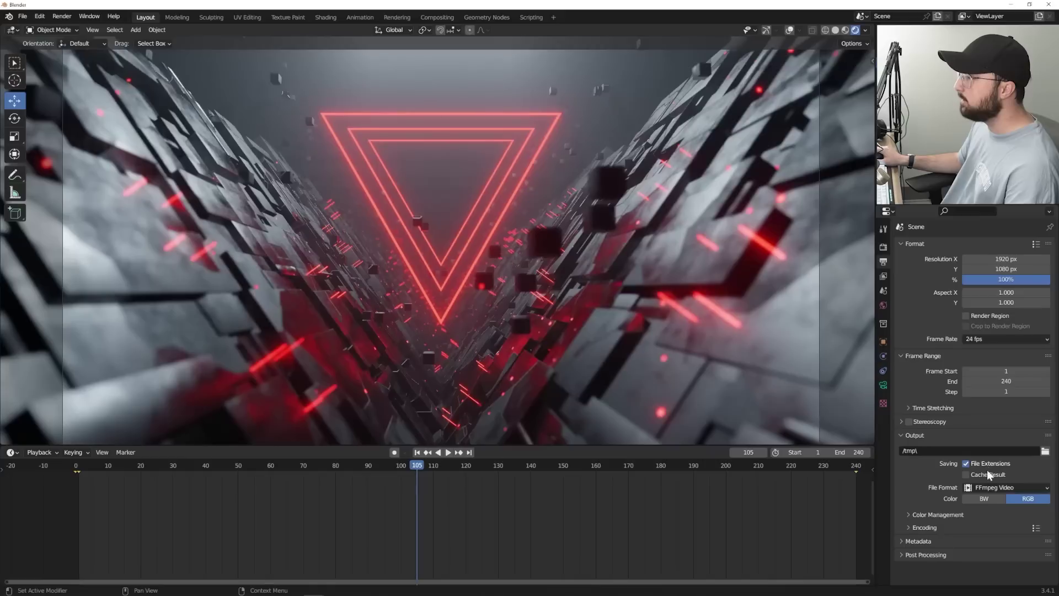
- Set the video encoding to the MPEG-4 container with Perceptually Lossless output quality
click(973, 542)
click(985, 506)
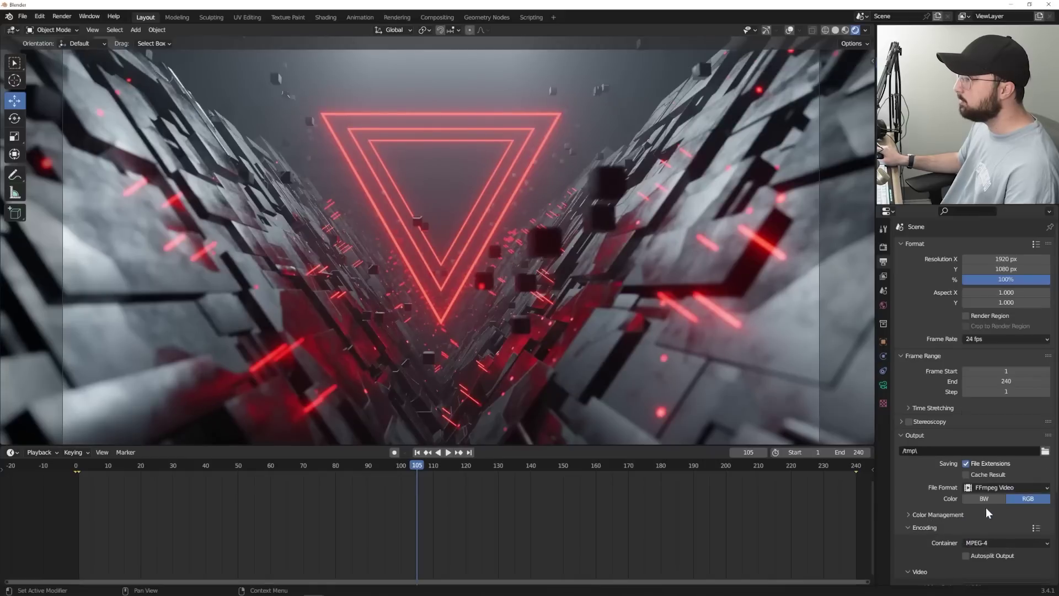
scroll(985, 499, down, 5)
click(987, 478)
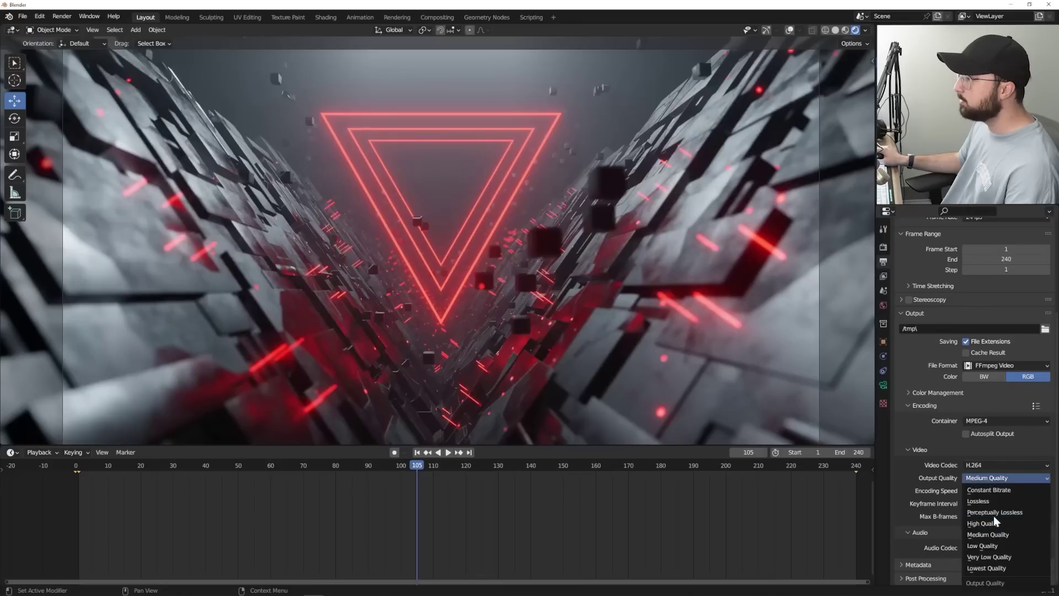
click(993, 512)
- Look up the Render Animation command, and briefly play the finished tunnel flight in the rendered camera view
click(62, 16)
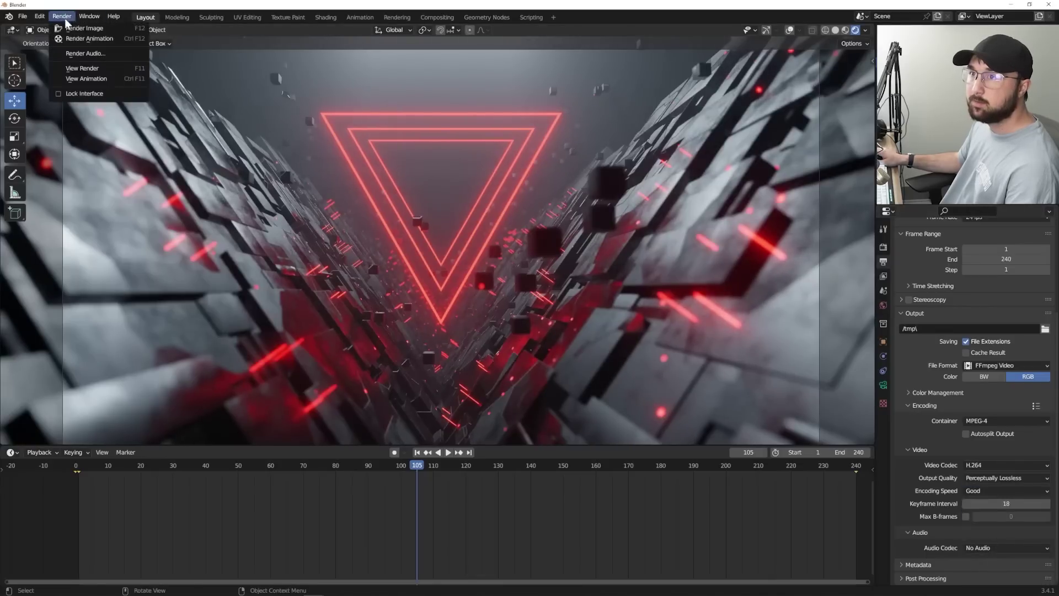
key(space)
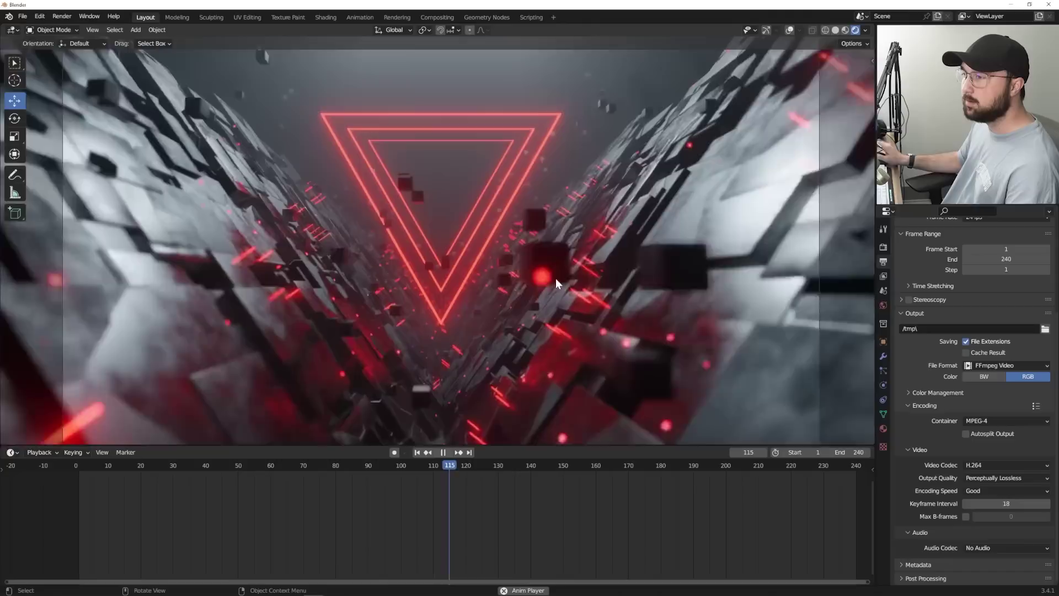
key(space)
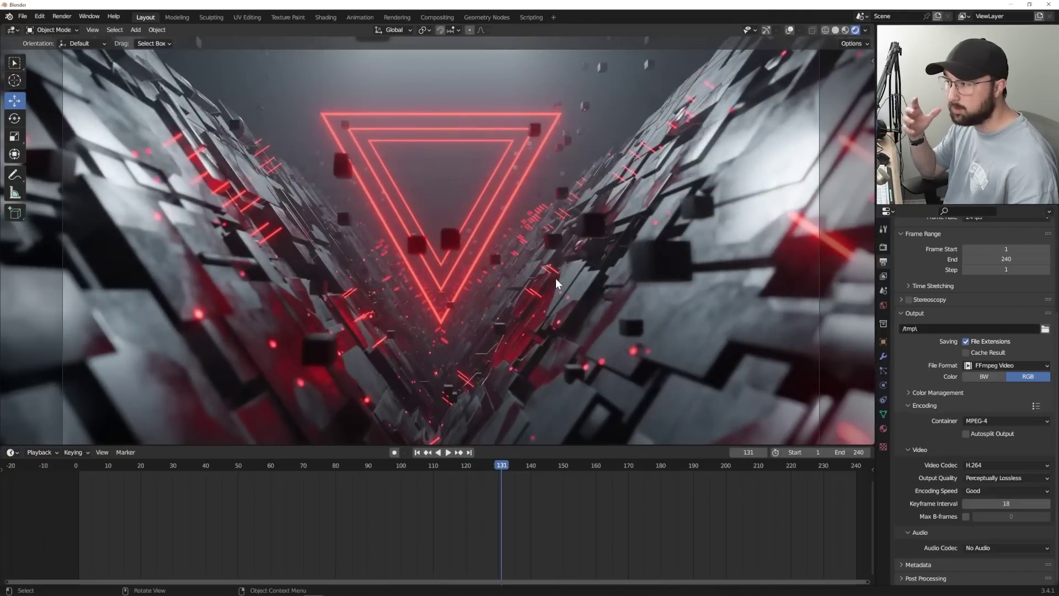